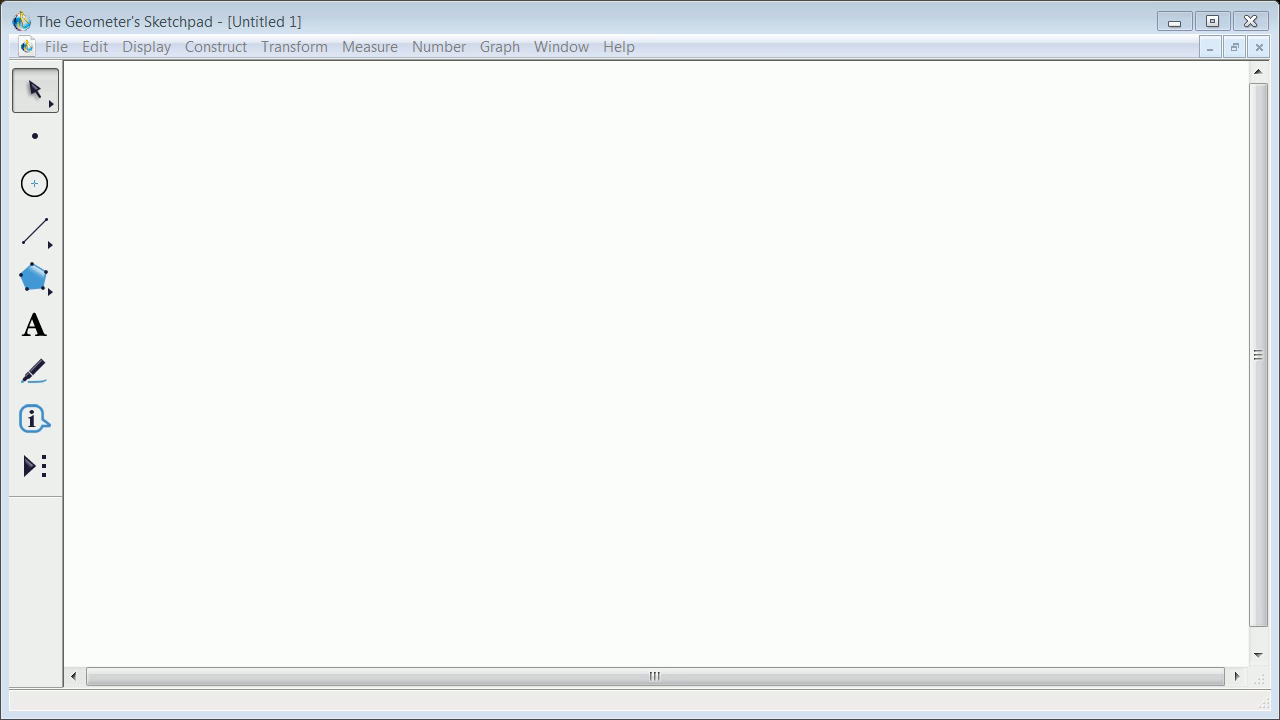
- Define a coordinate system in the sketch and enlarge its scale by moving the unit point away from the origin
{"action": "left_click", "coordinate": [500, 47]}
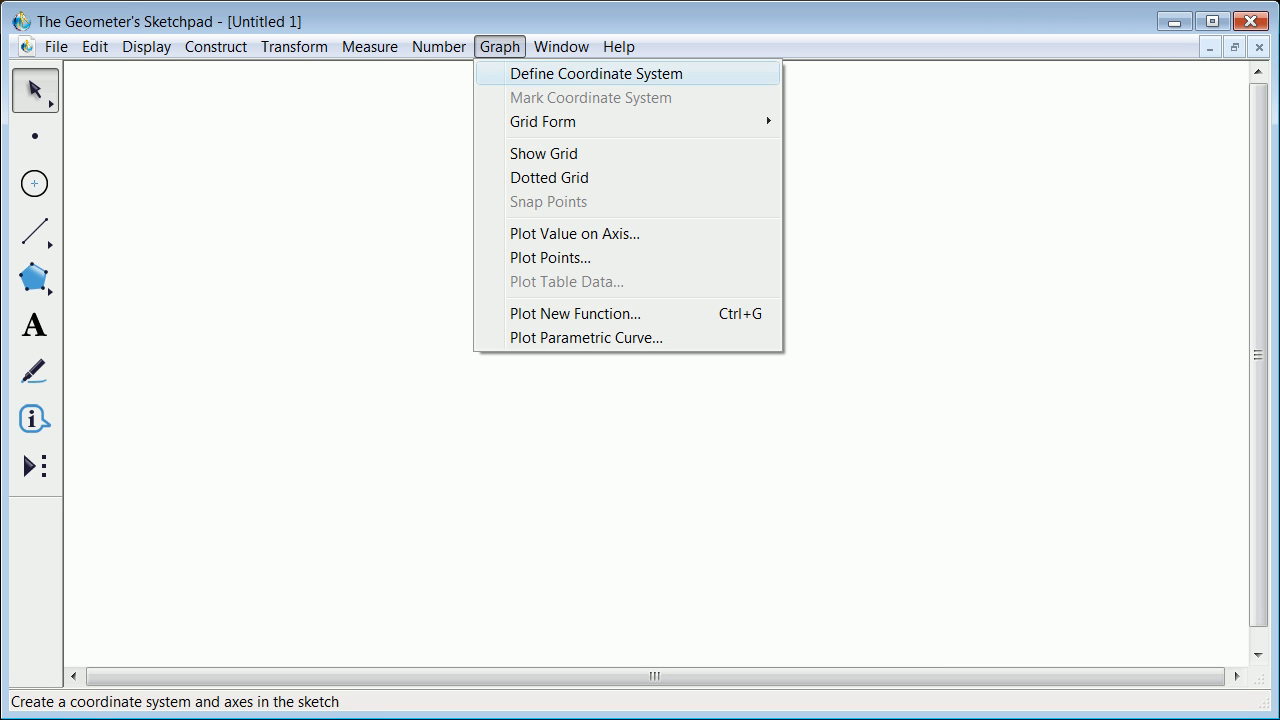
{"action": "left_click", "coordinate": [596, 74]}
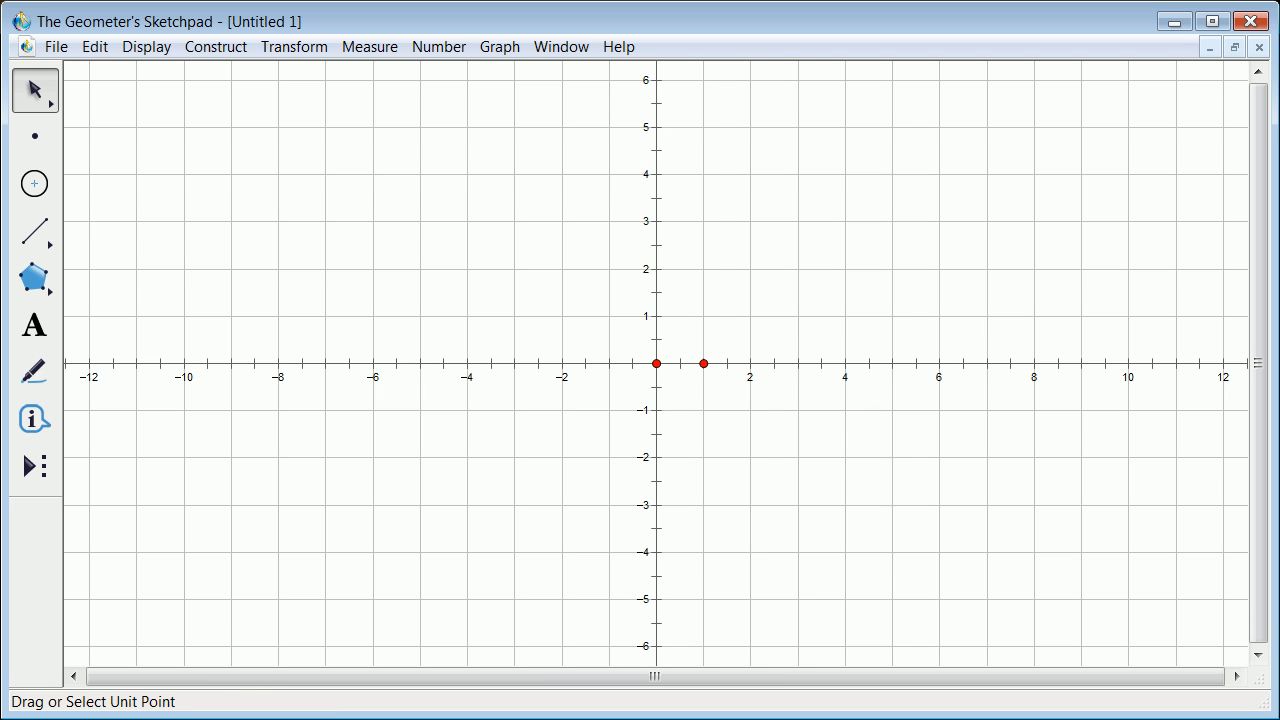
{"action": "left_click_drag", "start_coordinate": [704, 363], "coordinate": [737, 363]}
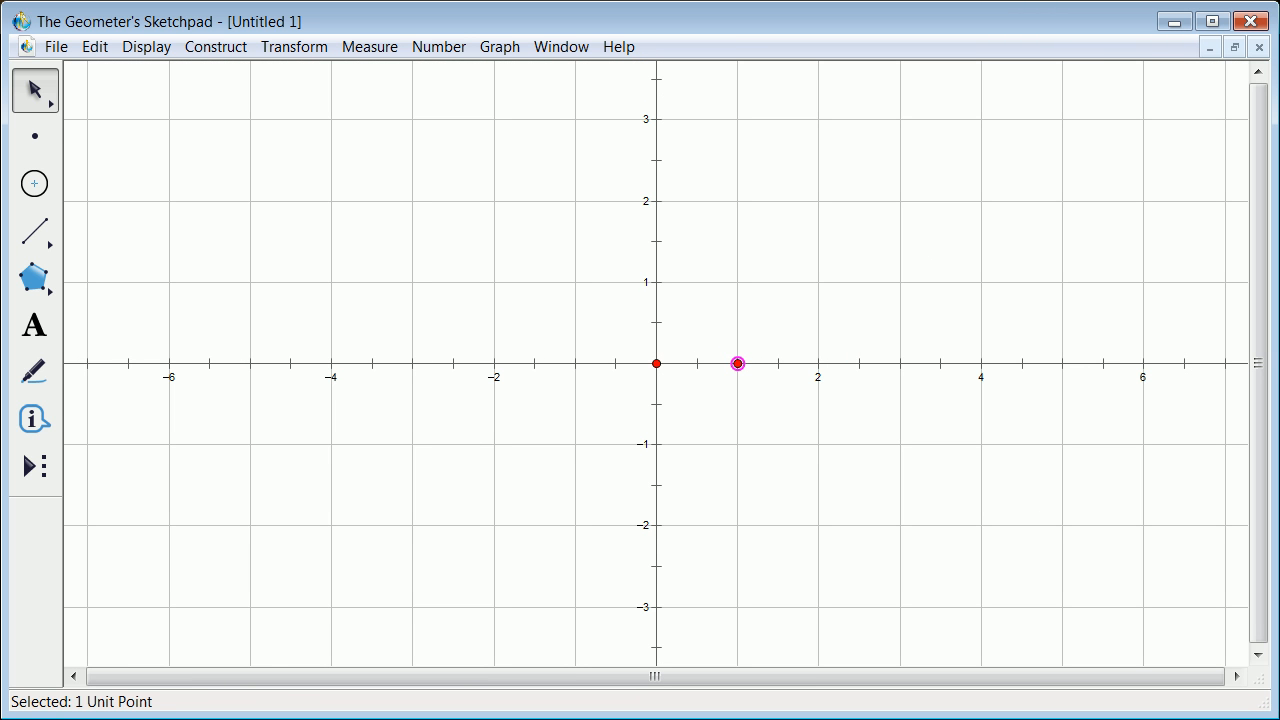
{"action": "key", "text": "Escape"}
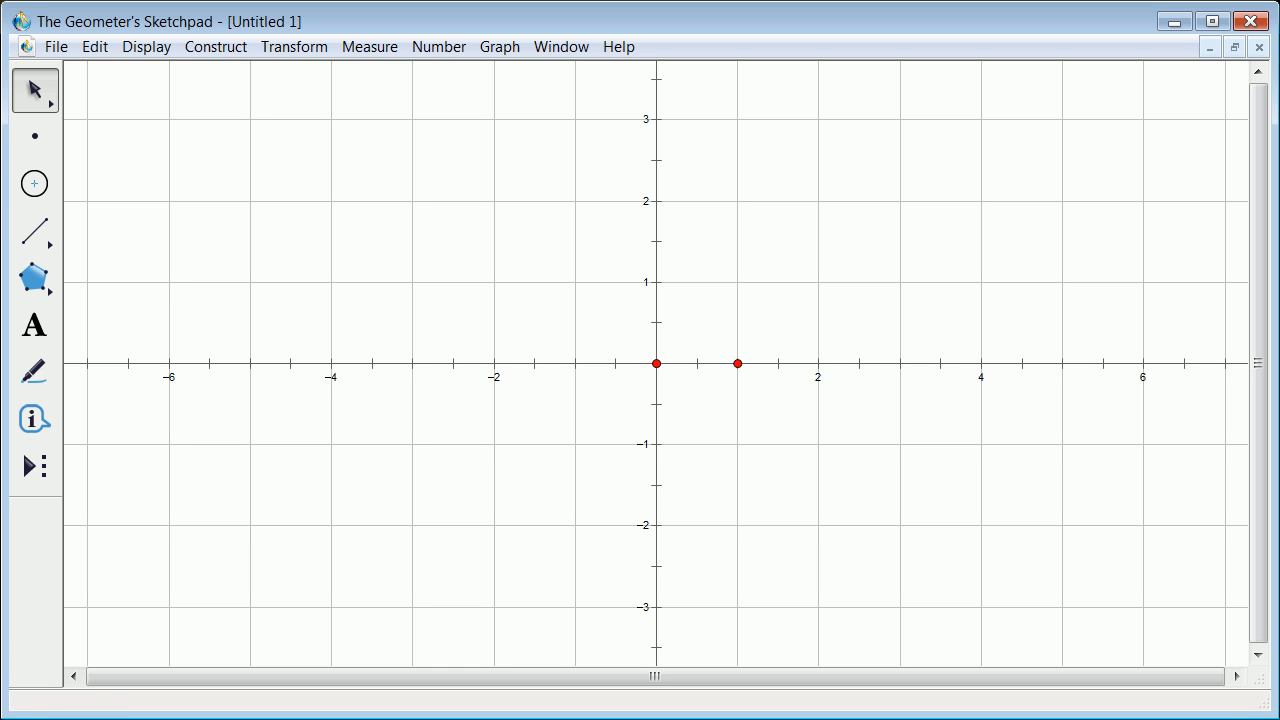
- Construct a circle centered at the origin and passing through the unit point
{"action": "left_click", "coordinate": [34, 183]}
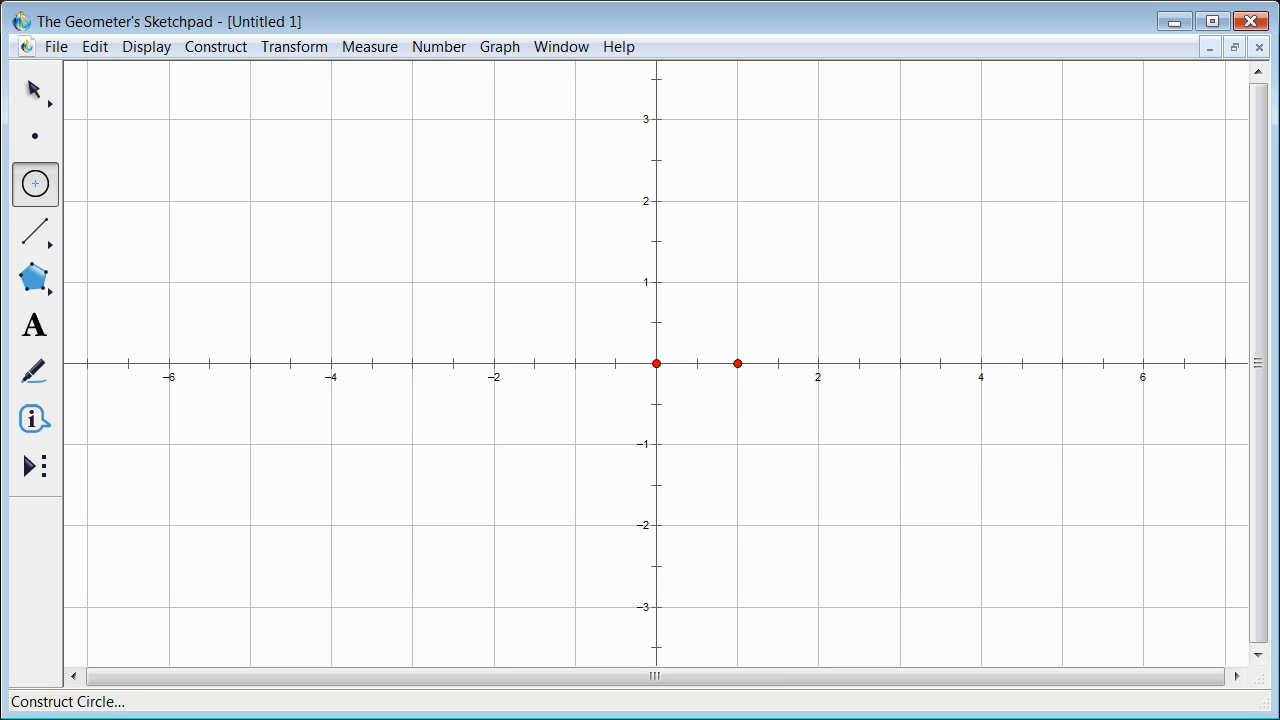
{"action": "mouse_move", "coordinate": [656, 363]}
{"action": "left_mouse_down"}
{"action": "mouse_move", "coordinate": [757, 374]}
{"action": "mouse_move", "coordinate": [737, 363]}
{"action": "left_mouse_up"}
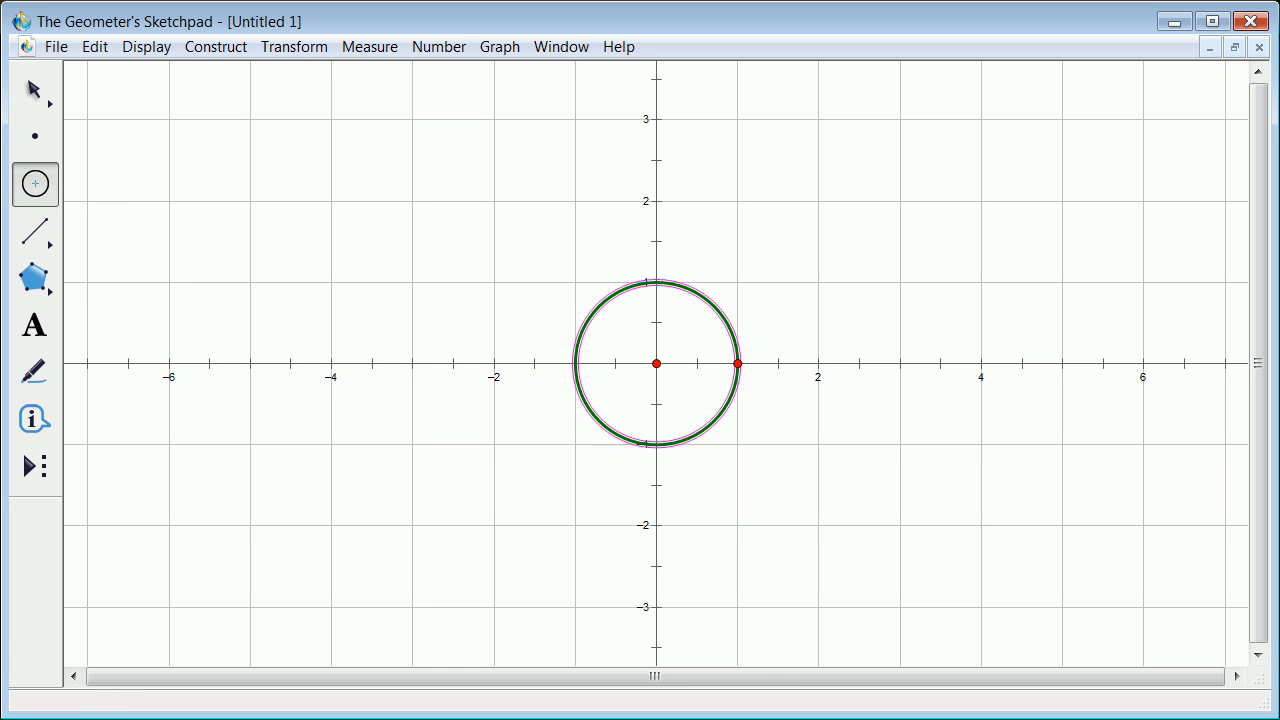
{"action": "key", "text": "Escape"}
{"action": "left_click", "coordinate": [530, 270]}
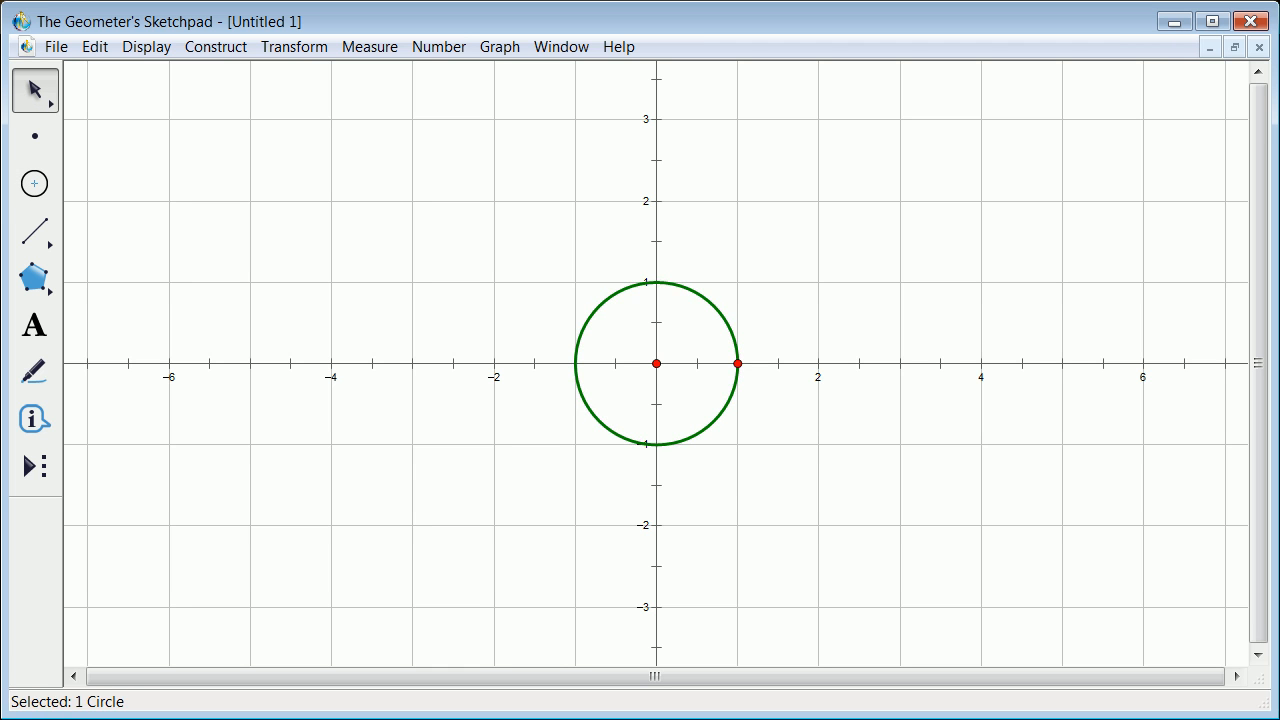
- Measure the radius of the circle
{"action": "left_click", "coordinate": [599, 306]}
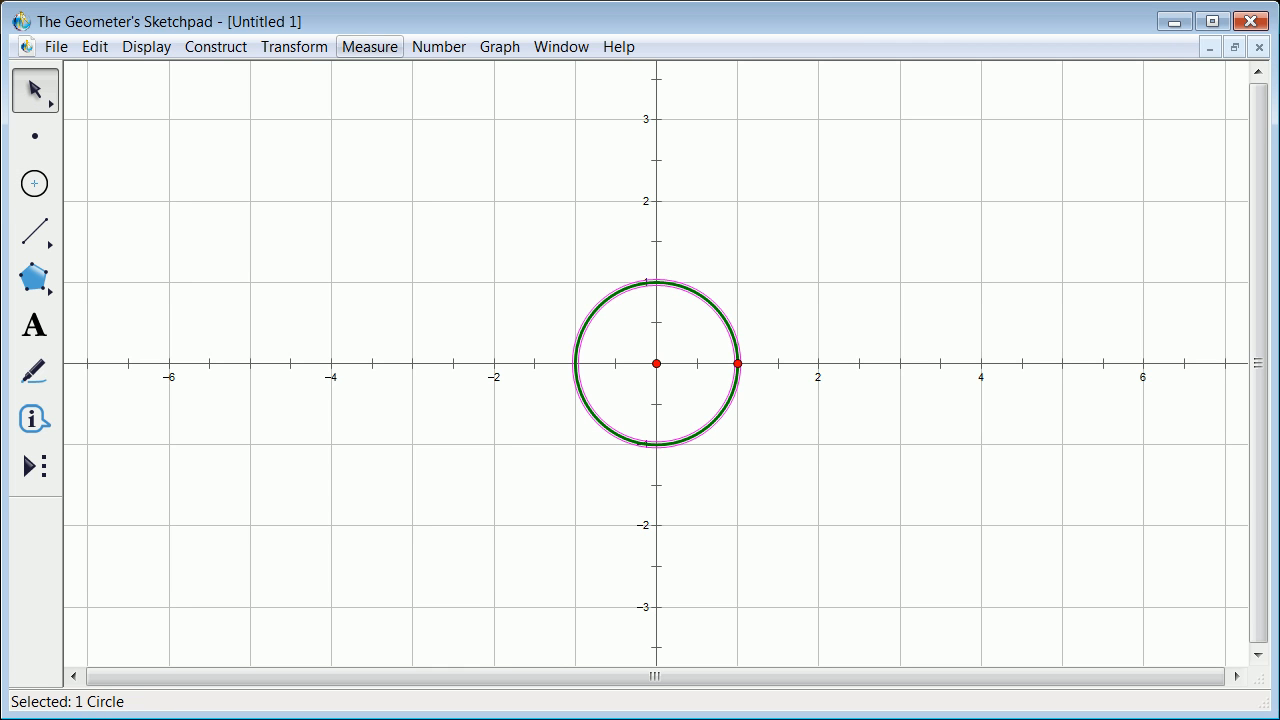
{"action": "left_click", "coordinate": [369, 46]}
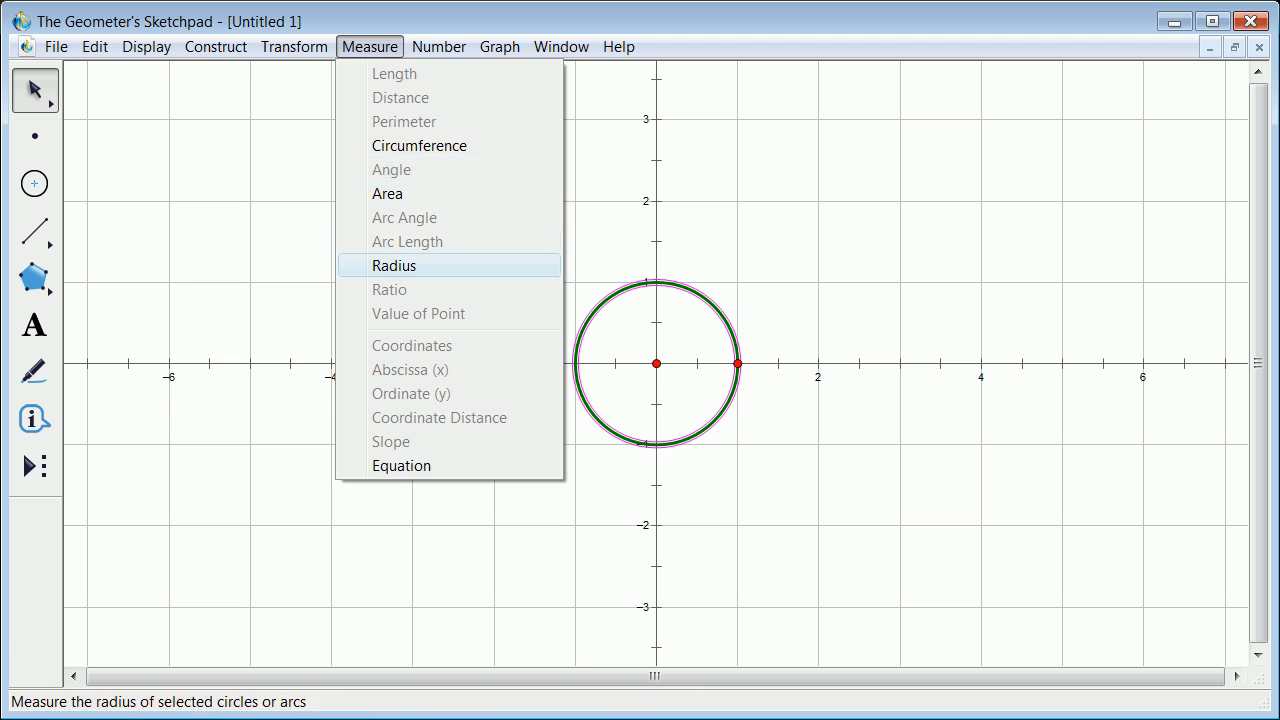
{"action": "left_click", "coordinate": [394, 265]}
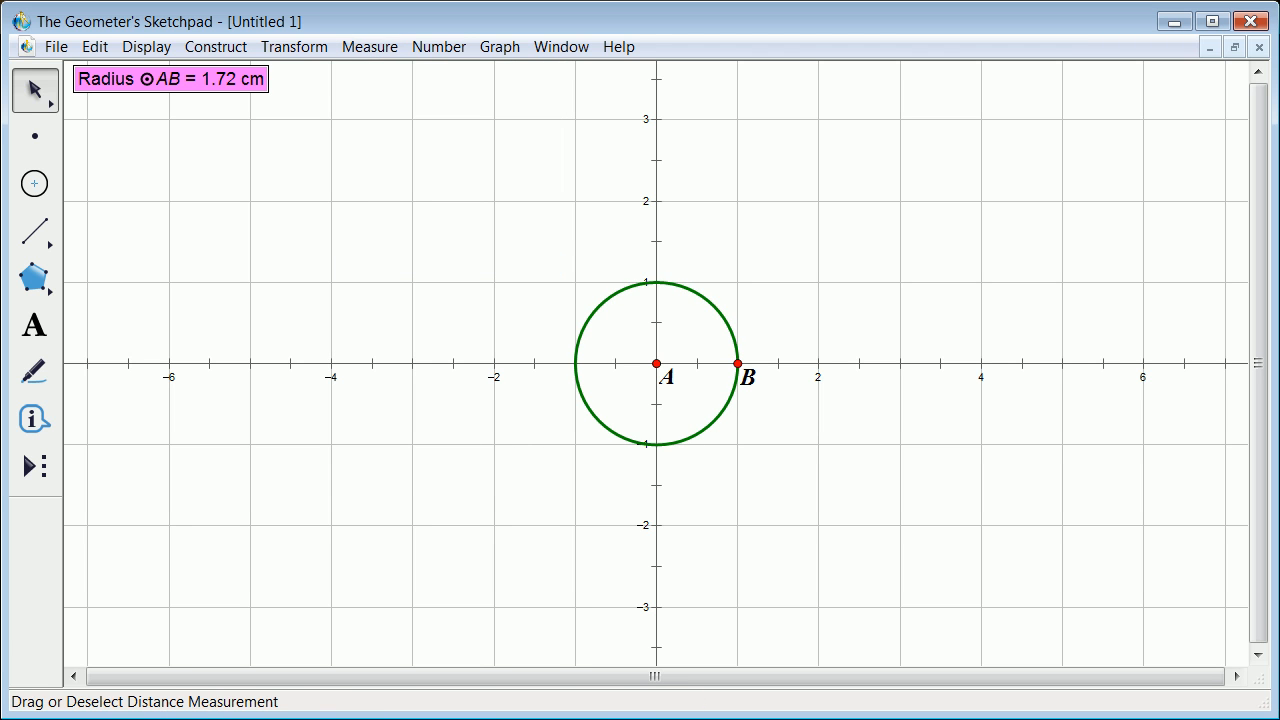
- Move unit point B outward until the circle's radius is about 1.99 cm
{"action": "left_click_drag", "start_coordinate": [738, 363], "coordinate": [750, 363]}
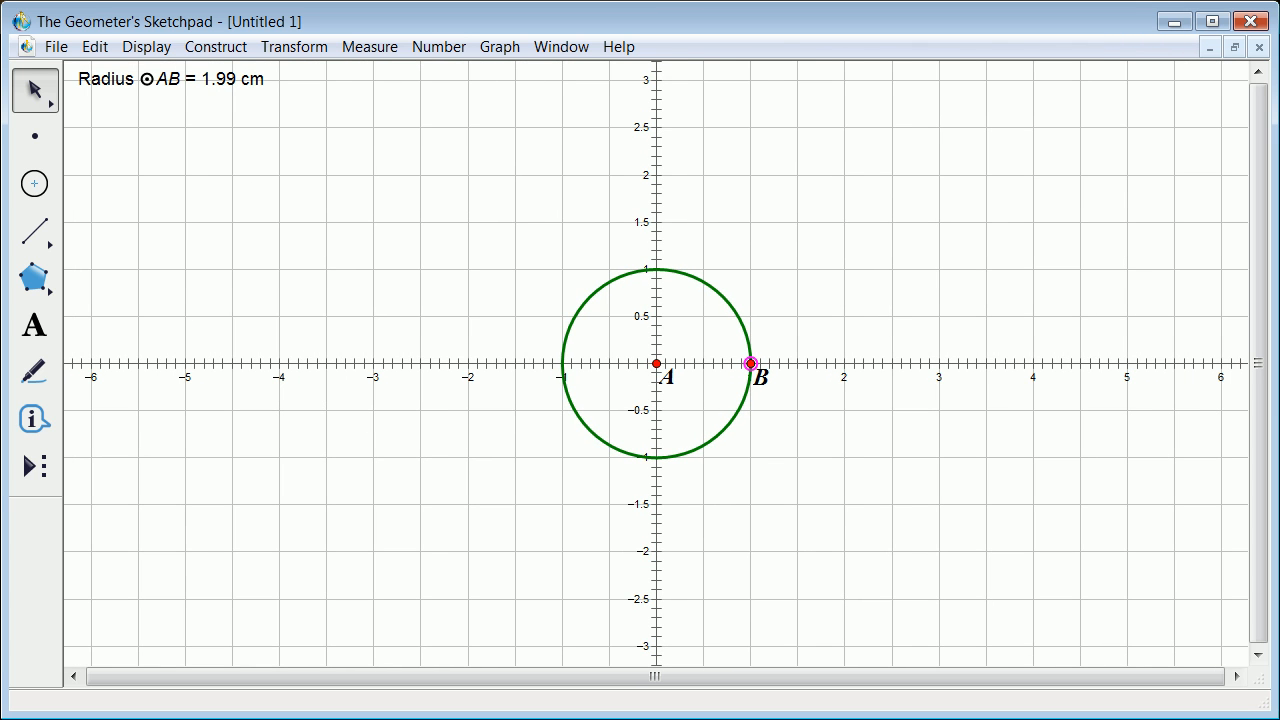
{"action": "left_click_drag", "start_coordinate": [751, 363], "coordinate": [750, 363]}
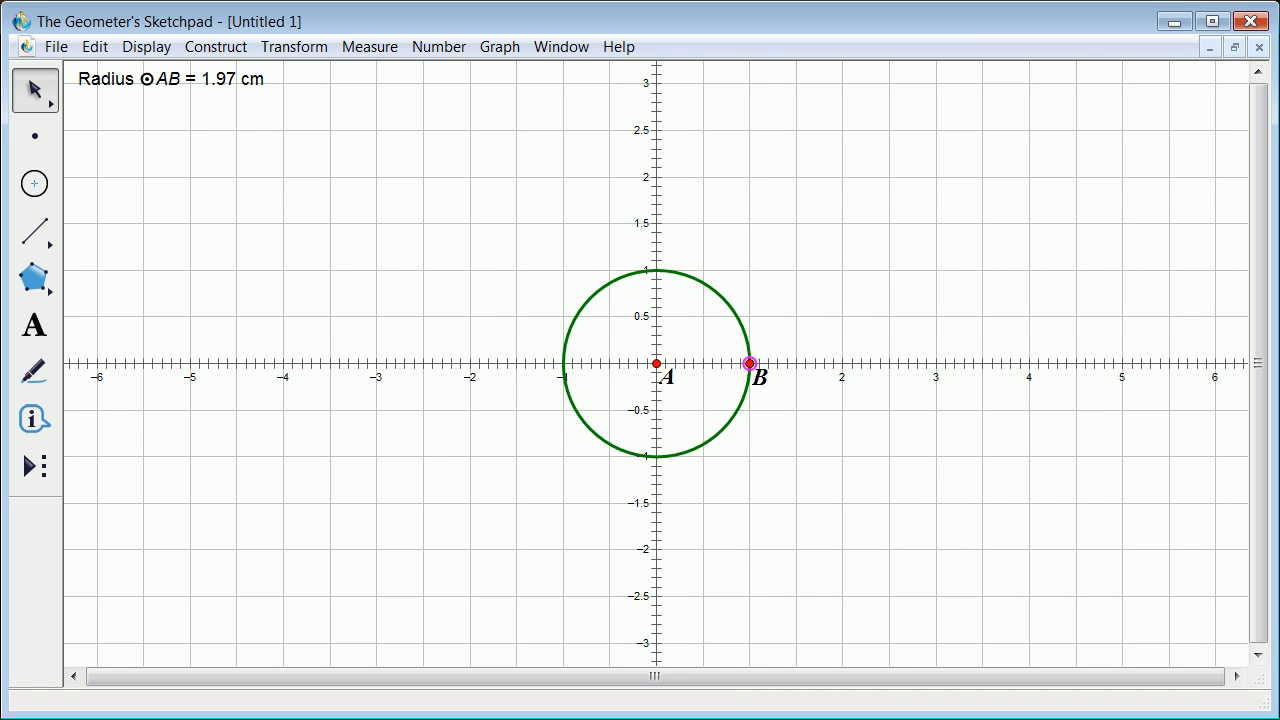
{"action": "left_click_drag", "start_coordinate": [750, 363], "coordinate": [751, 363]}
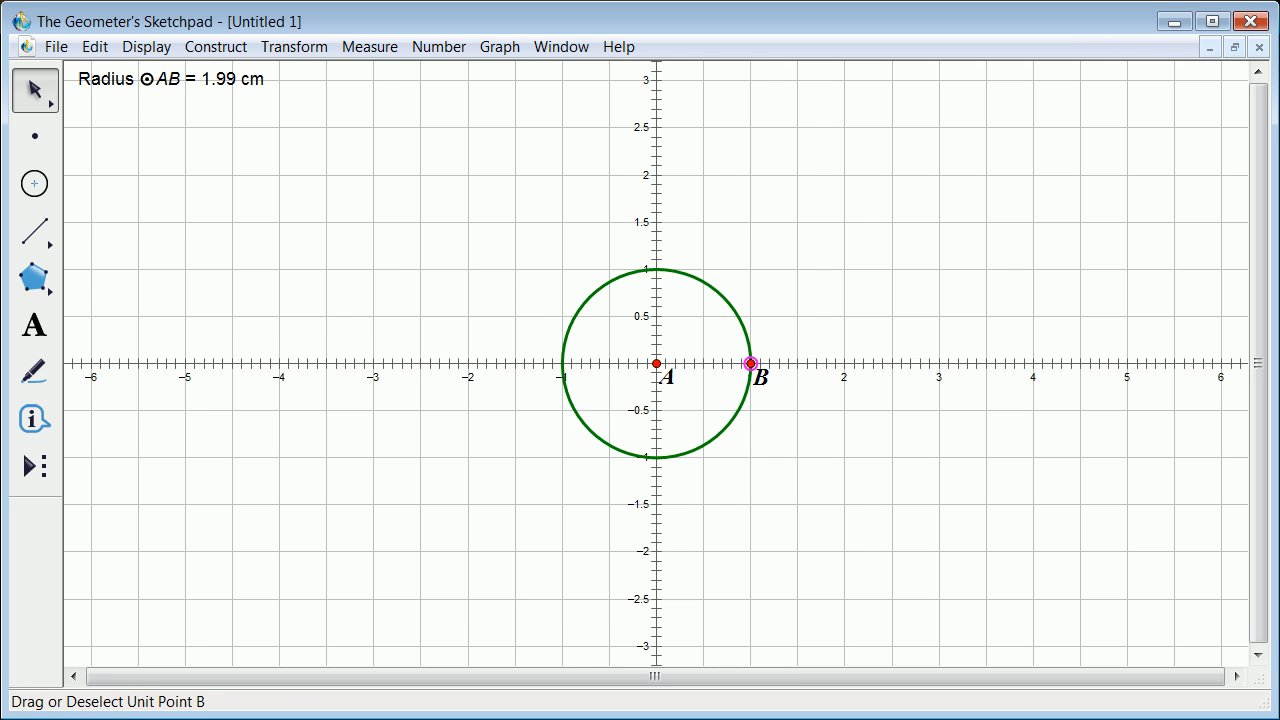
{"action": "left_click_drag", "start_coordinate": [751, 363], "coordinate": [751, 363]}
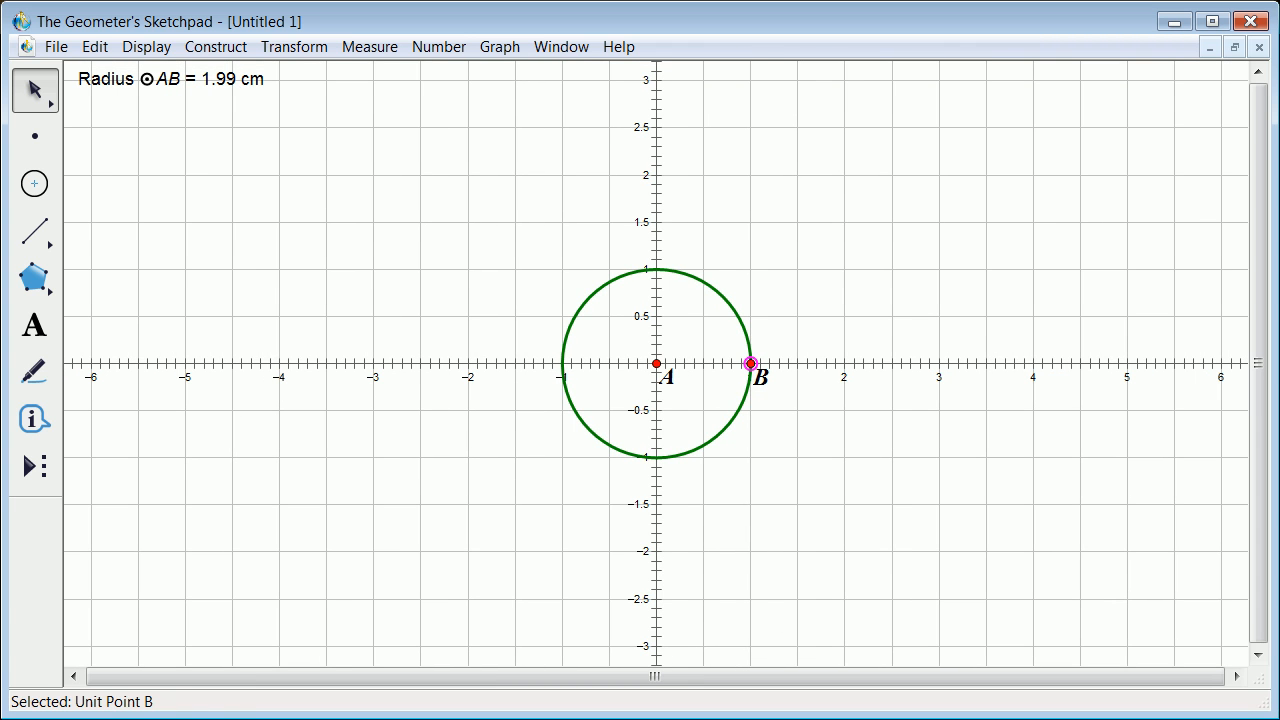
{"action": "key", "text": "Escape"}
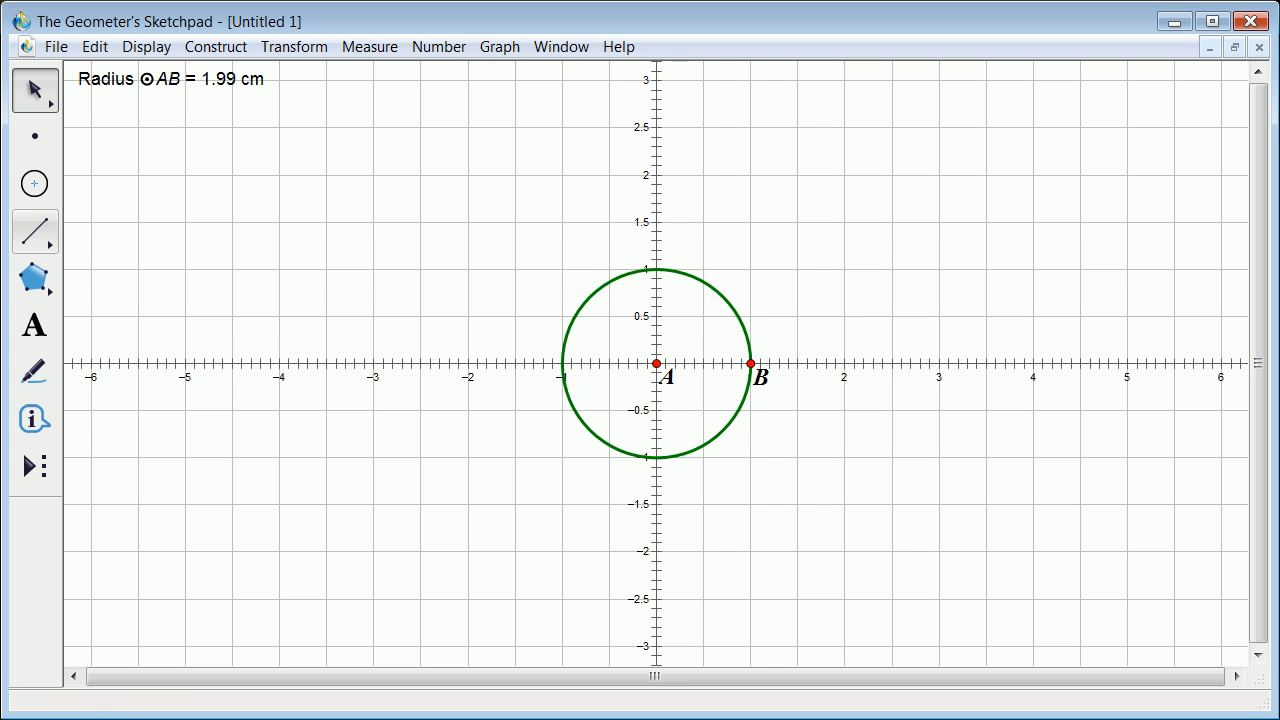
- Construct a segment from center A to point B and measure its length
{"action": "left_click", "coordinate": [35, 232]}
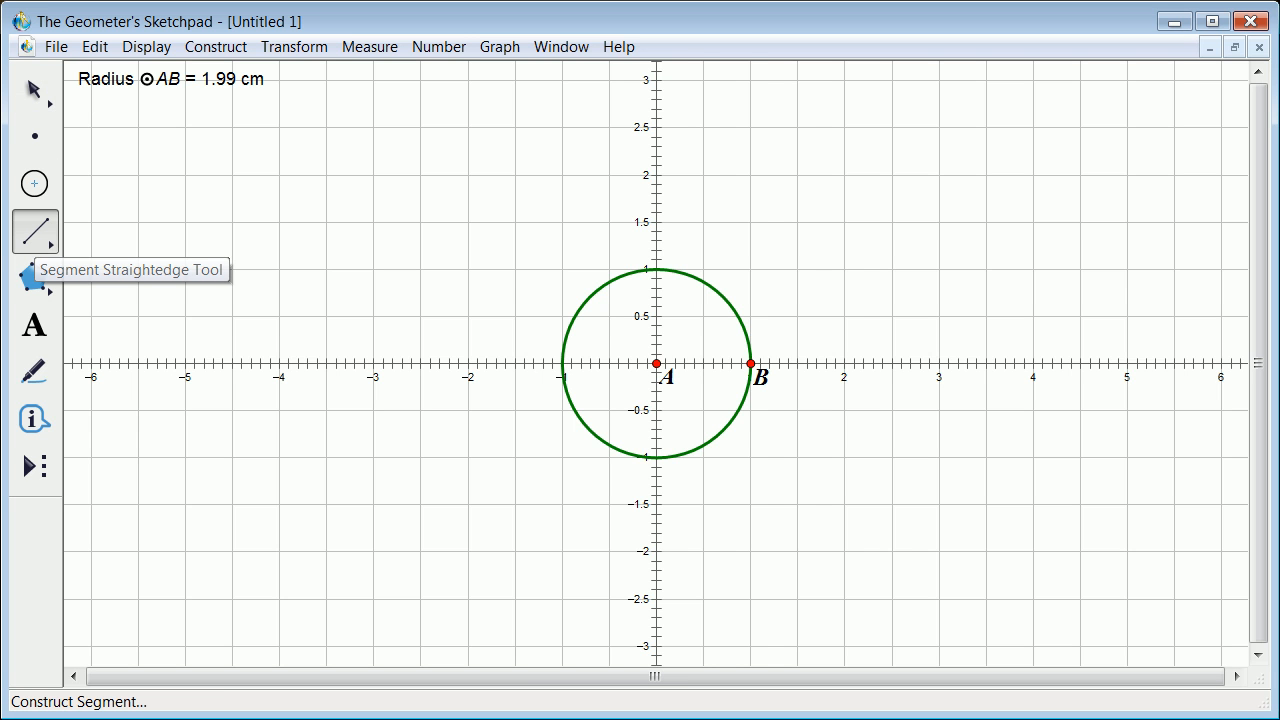
{"action": "left_click_drag", "start_coordinate": [656, 363], "coordinate": [751, 363]}
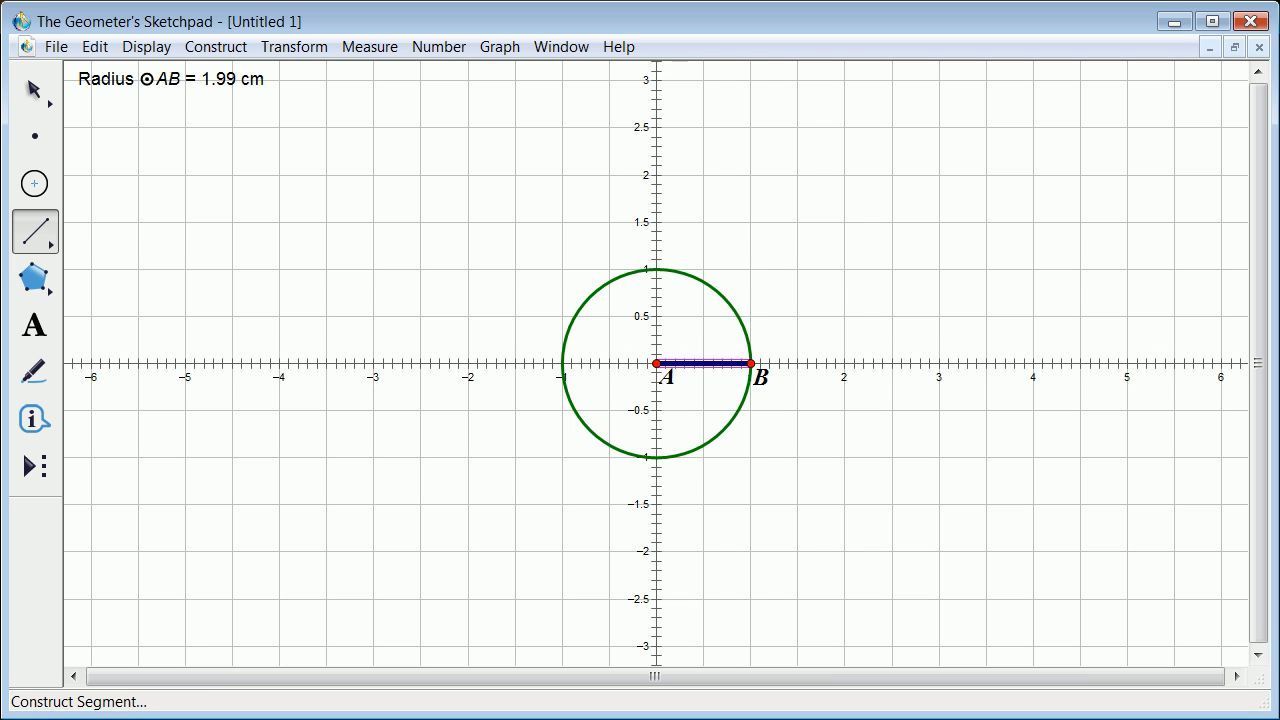
{"action": "key", "text": "Escape"}
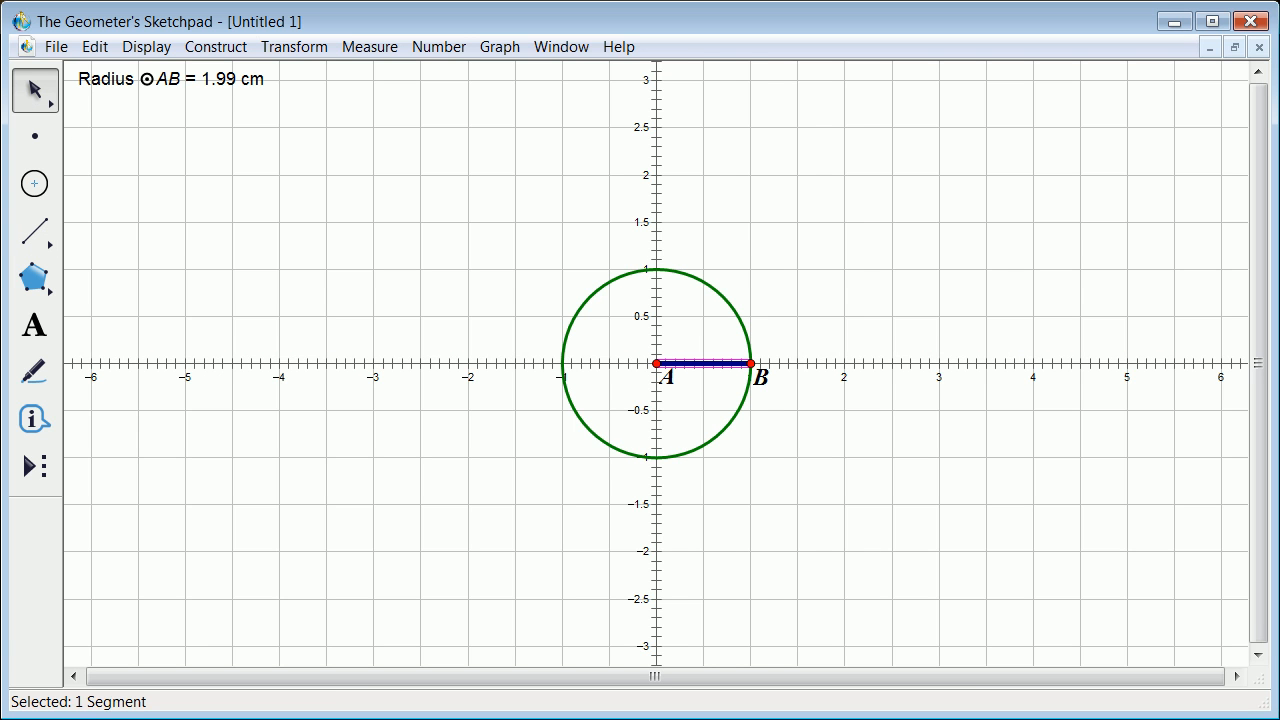
{"action": "left_click", "coordinate": [370, 46]}
{"action": "left_click", "coordinate": [394, 73]}
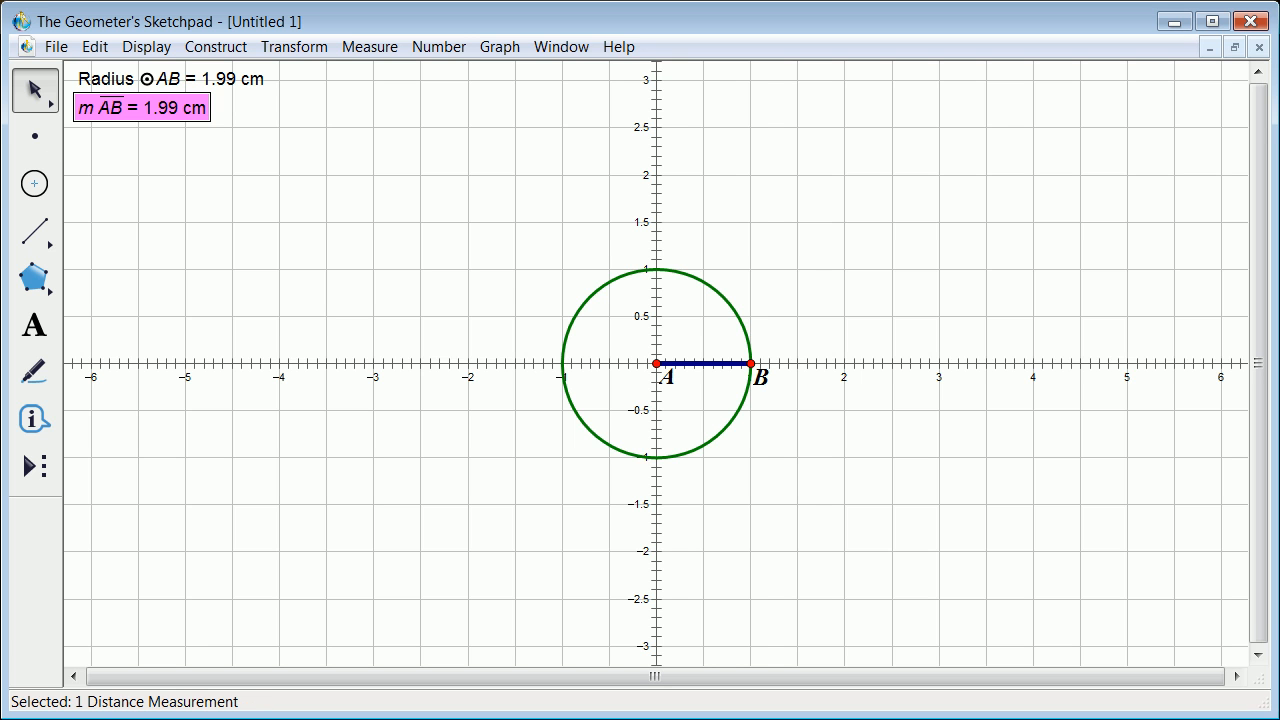
{"action": "left_click_drag", "start_coordinate": [512, 240], "coordinate": [822, 526]}
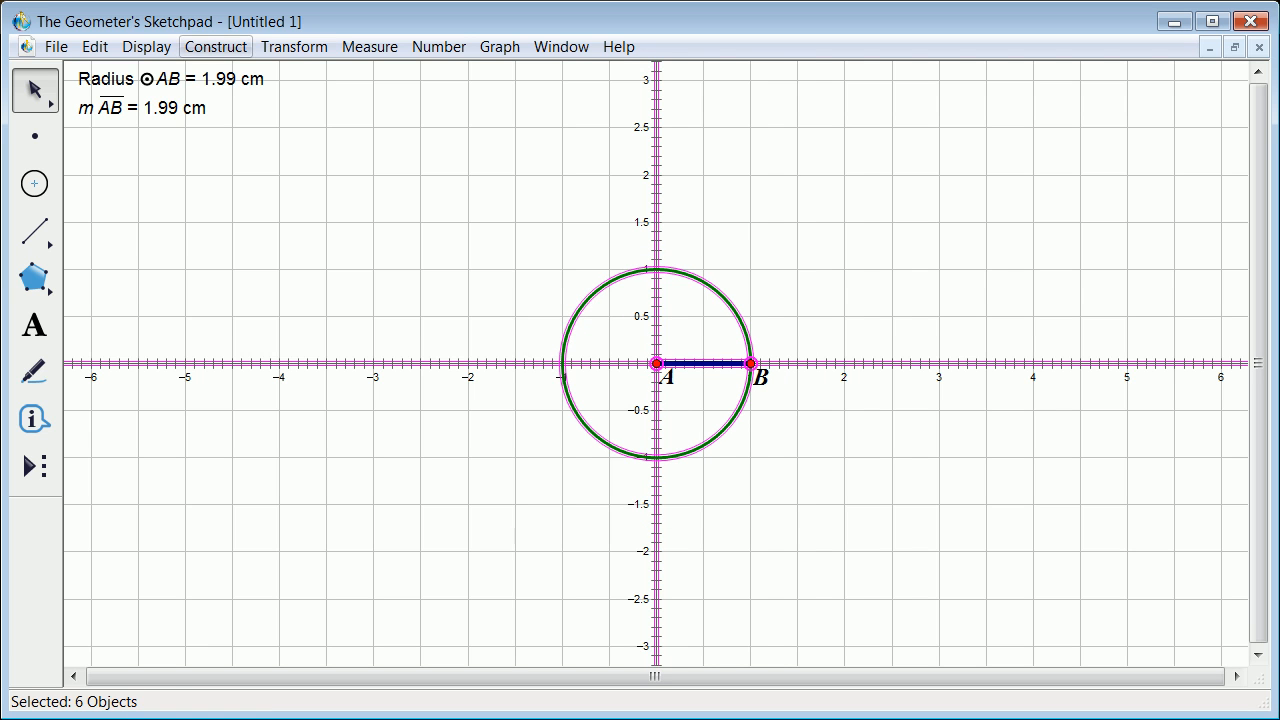
{"action": "left_click", "coordinate": [294, 46]}
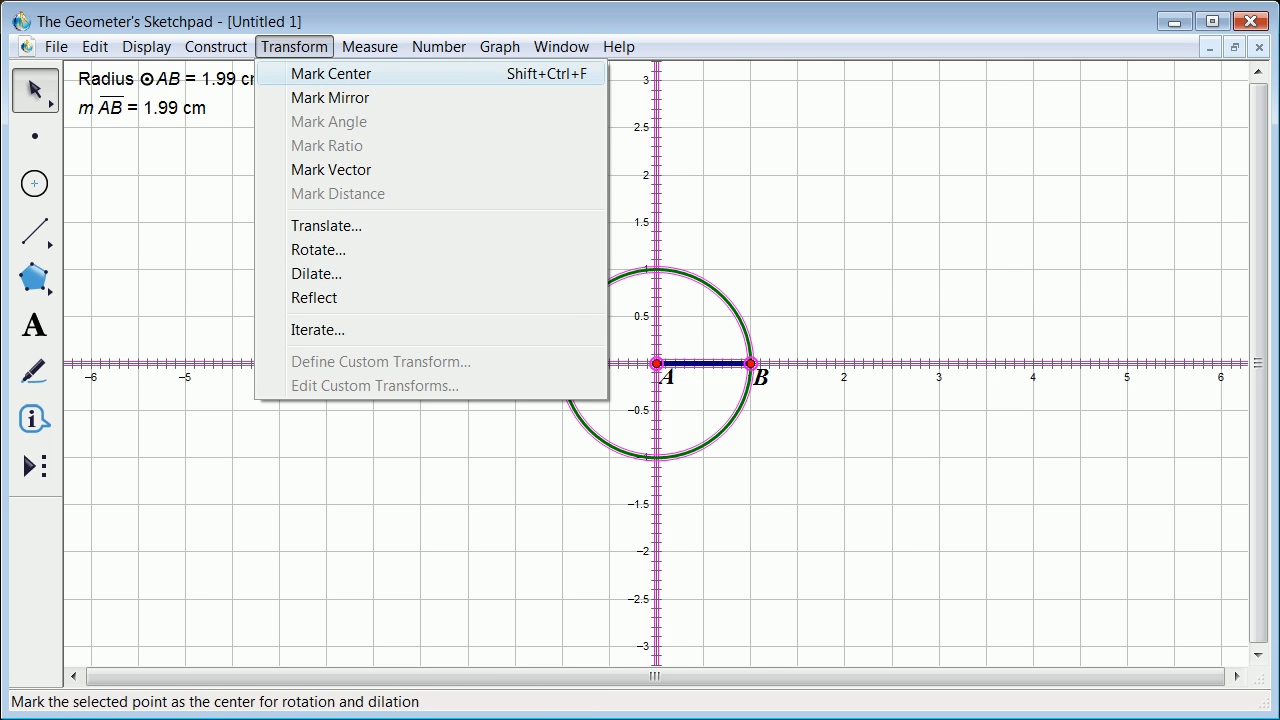
{"action": "left_click", "coordinate": [331, 74]}
{"action": "key", "text": "Escape"}
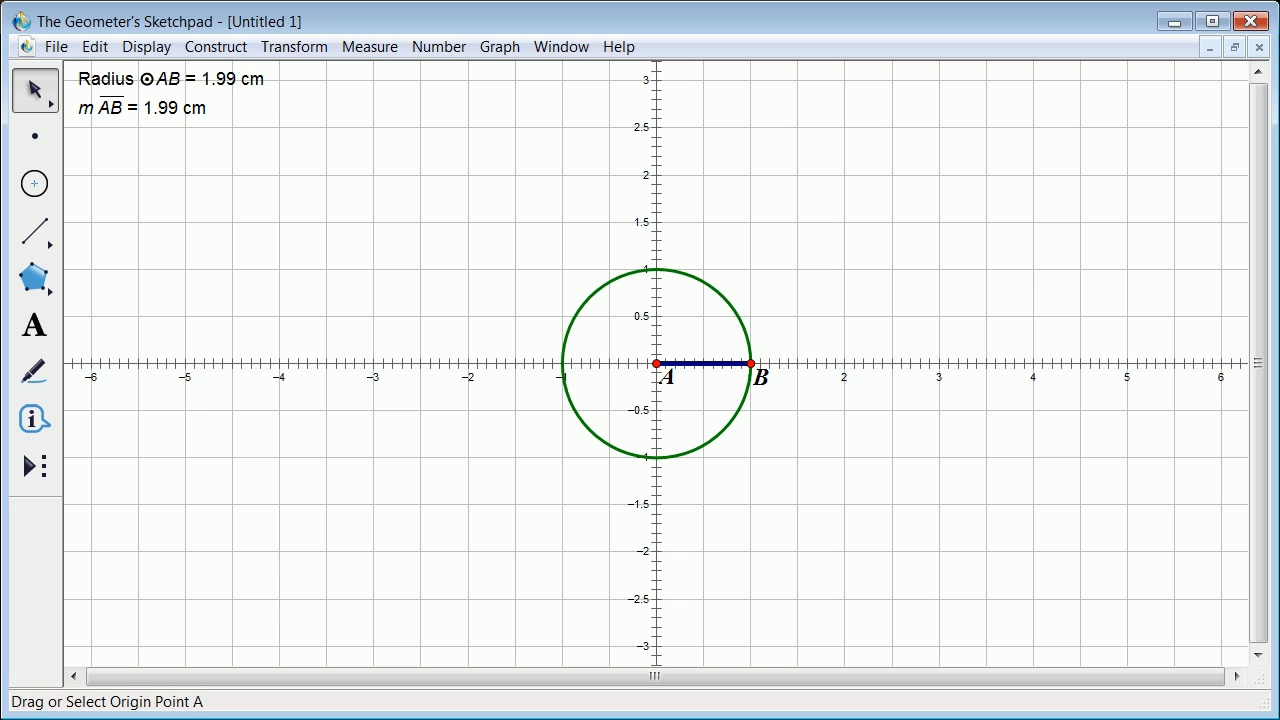
- Mark origin point A as the center for rotation and dilation
{"action": "left_click", "coordinate": [656, 364]}
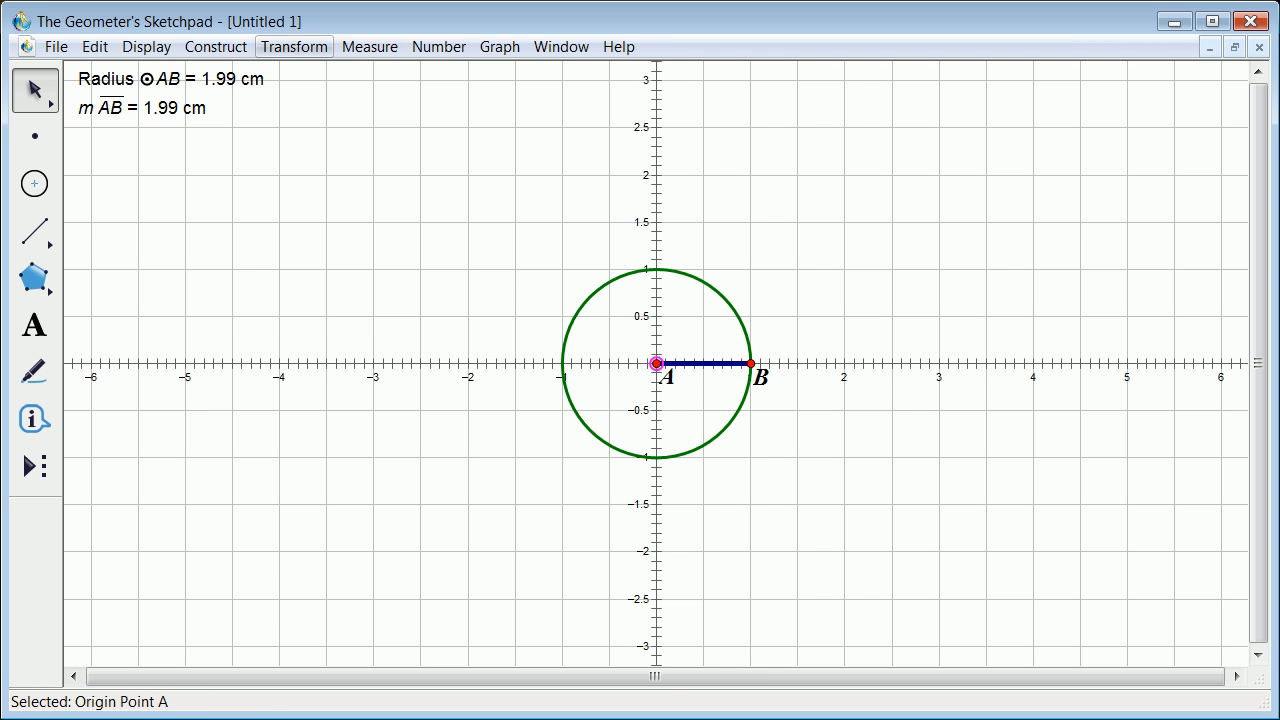
{"action": "left_click", "coordinate": [294, 47]}
{"action": "left_click", "coordinate": [331, 74]}
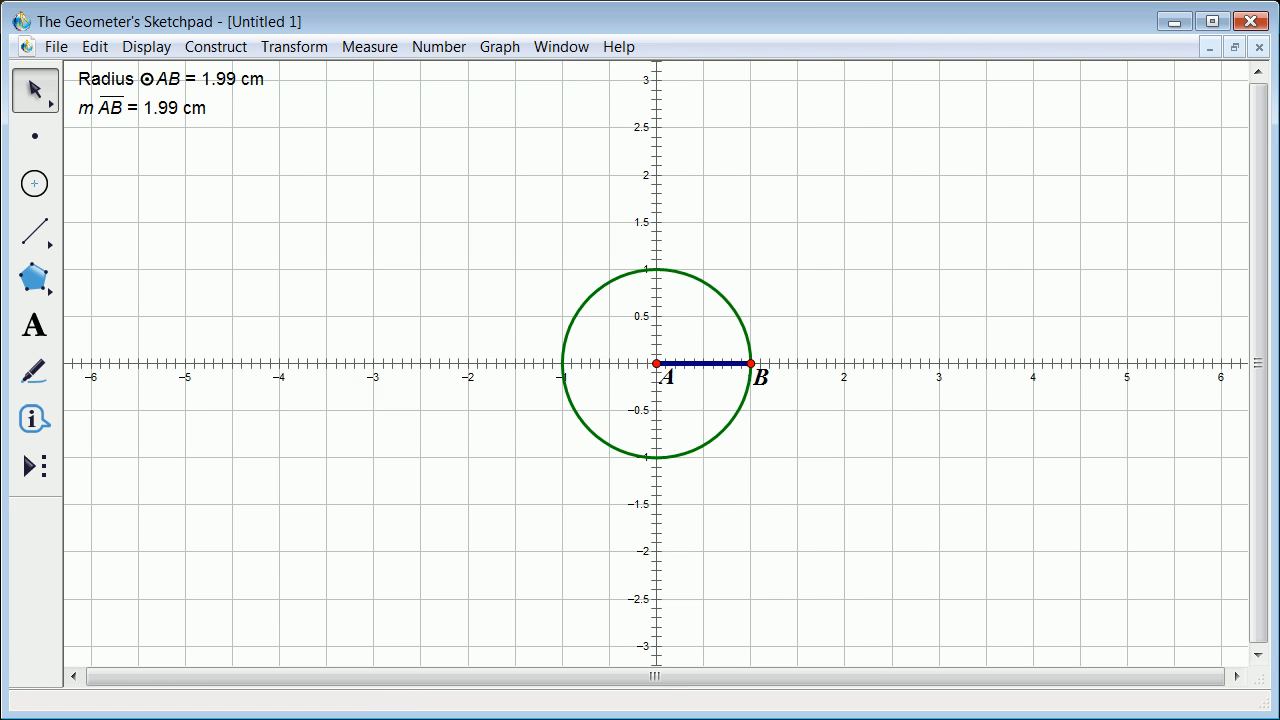
- Dilate the circle together with its points, segment and axes about center A by a fixed ratio of 2 to 1.99
{"action": "left_click_drag", "start_coordinate": [480, 194], "coordinate": [846, 536]}
{"action": "left_click", "coordinate": [294, 47]}
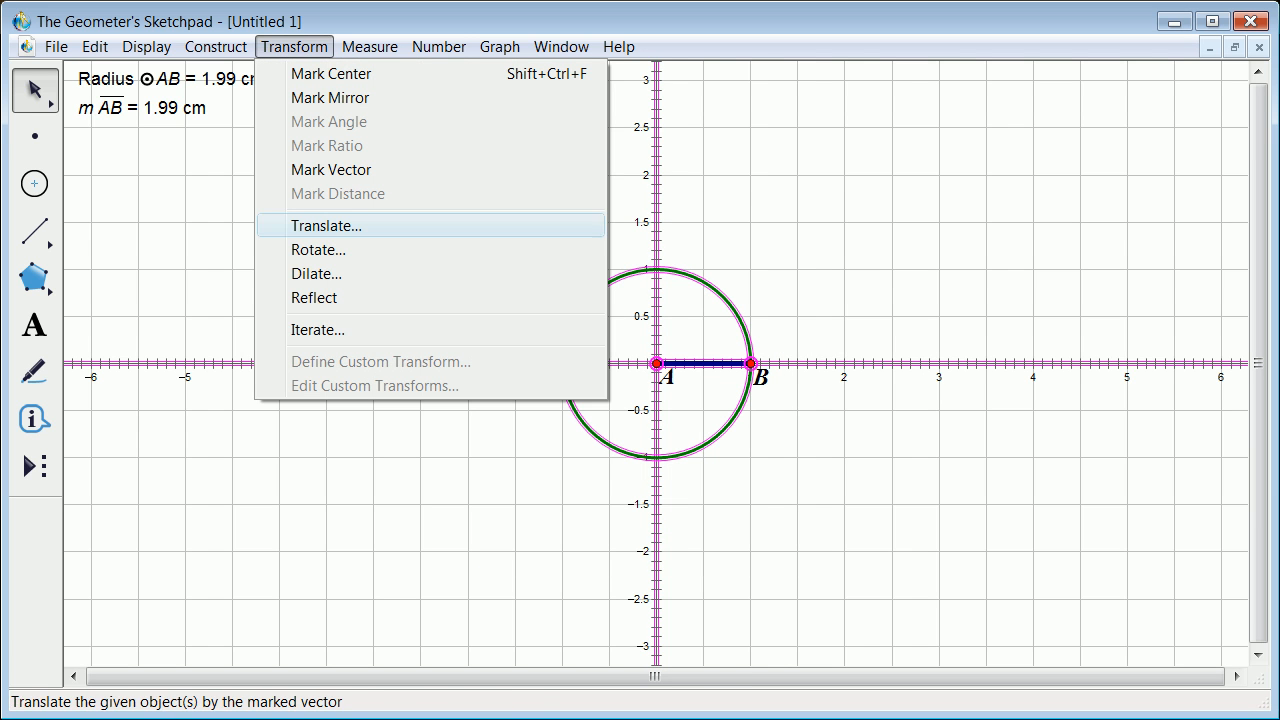
{"action": "left_click", "coordinate": [316, 273]}
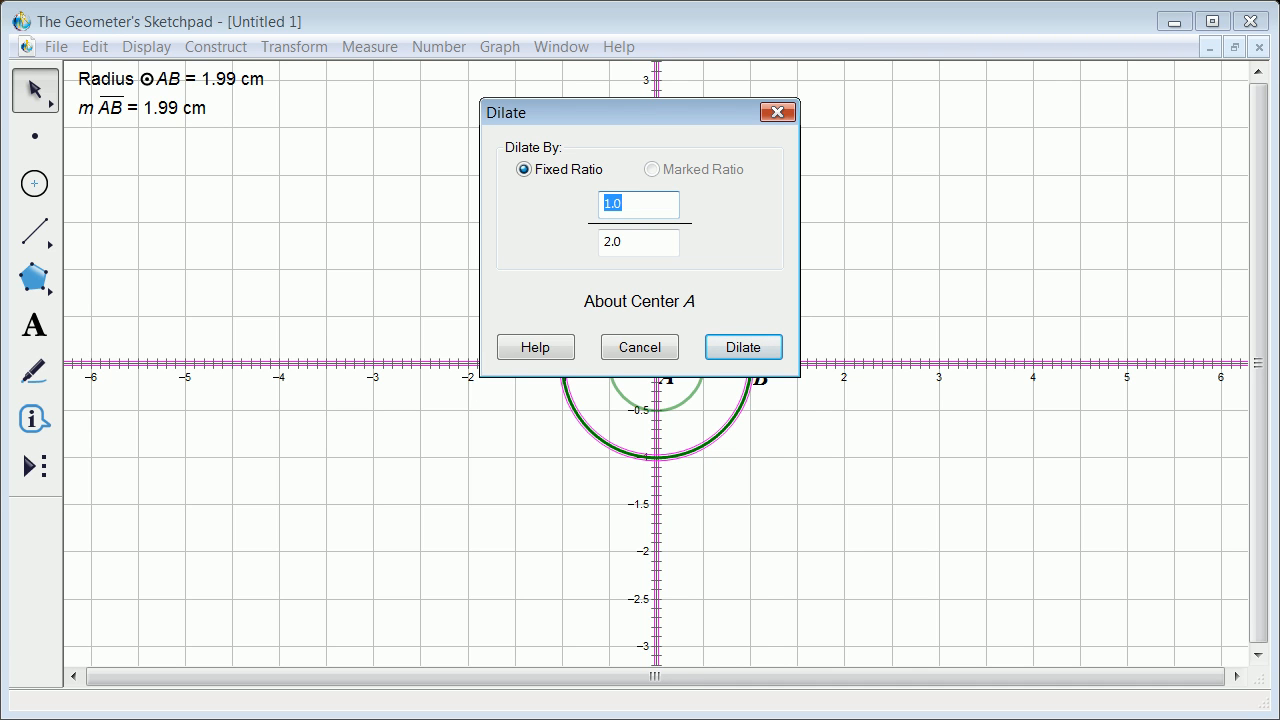
{"action": "type", "text": "2"}
{"action": "key", "text": "Tab"}
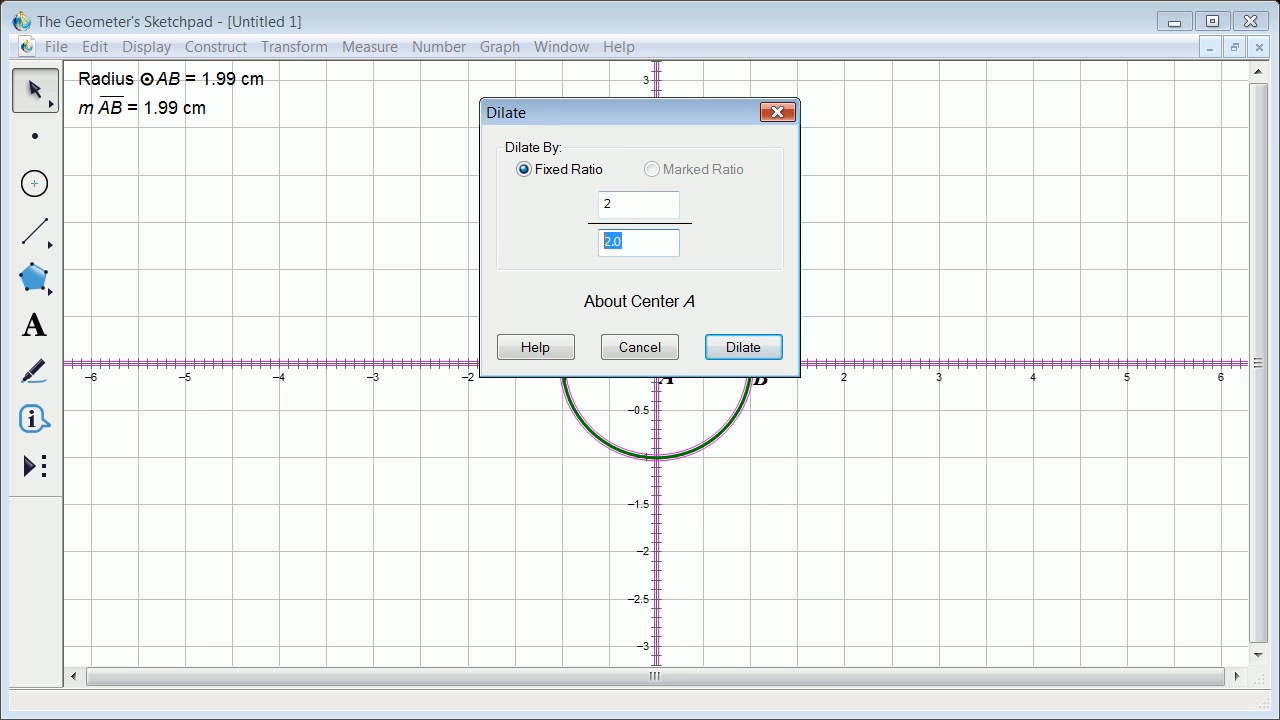
{"action": "type", "text": "1.99"}
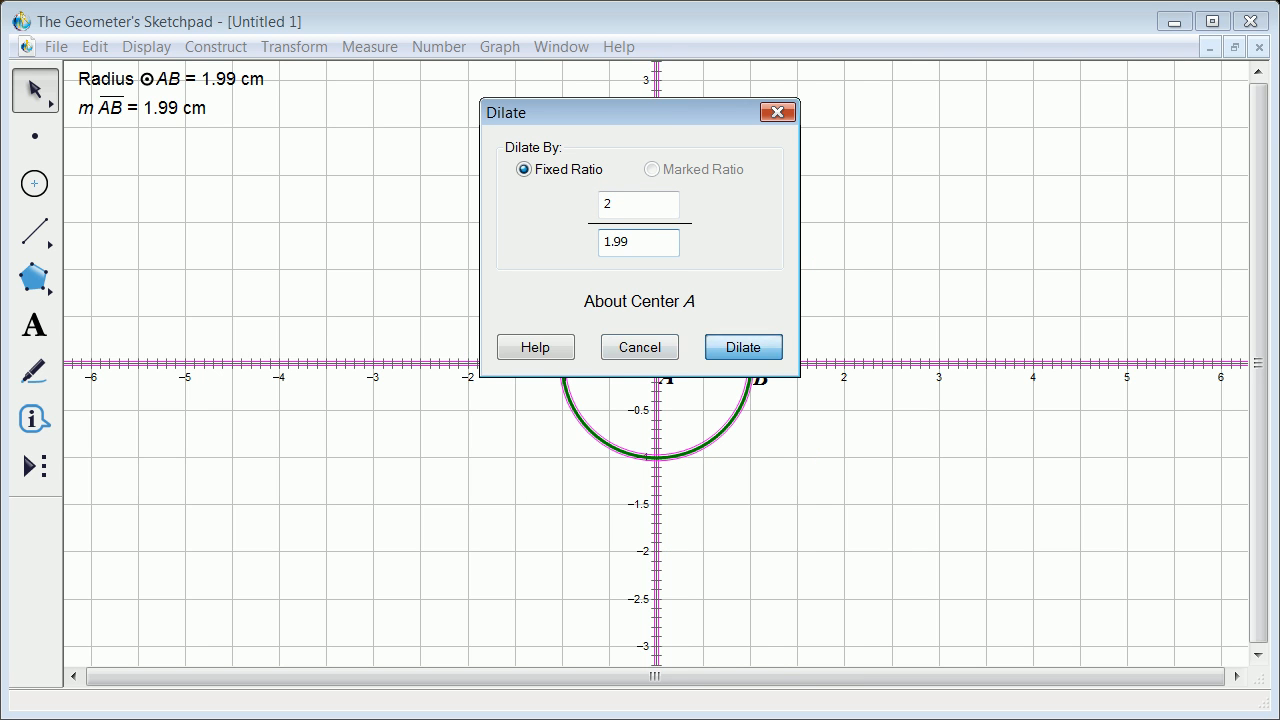
{"action": "key", "text": "Return"}
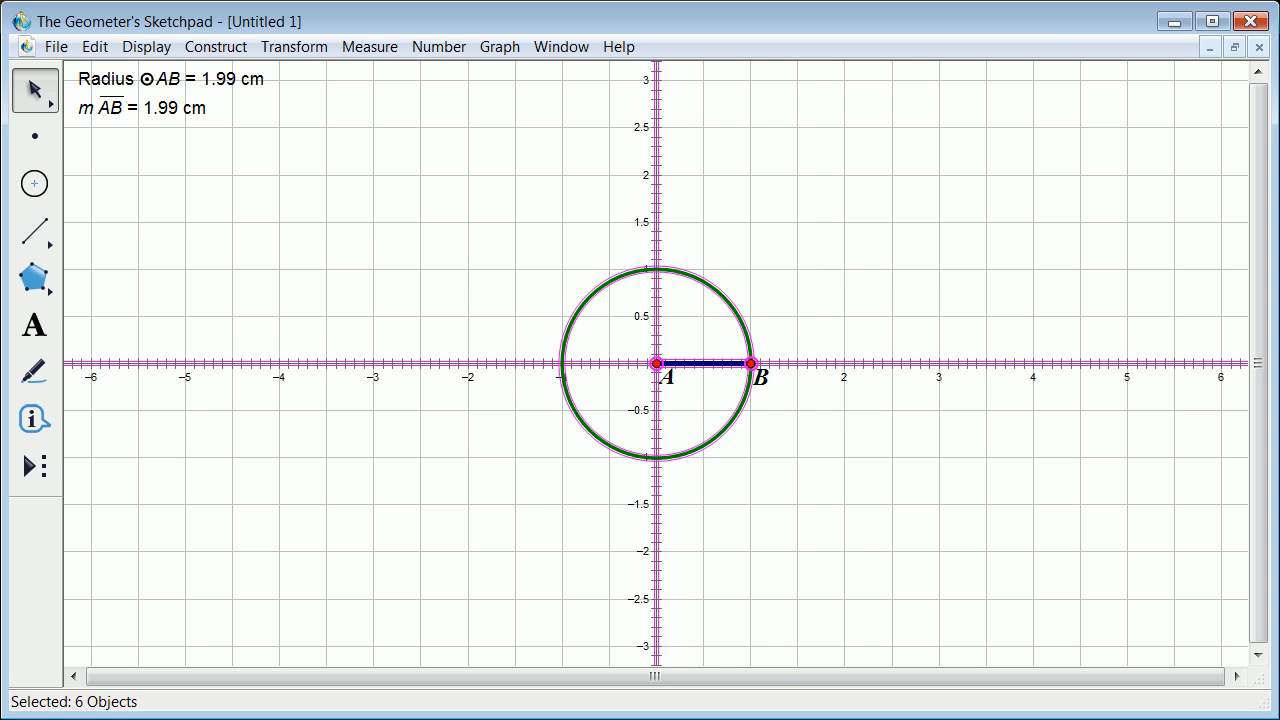
{"action": "key", "text": "Escape"}
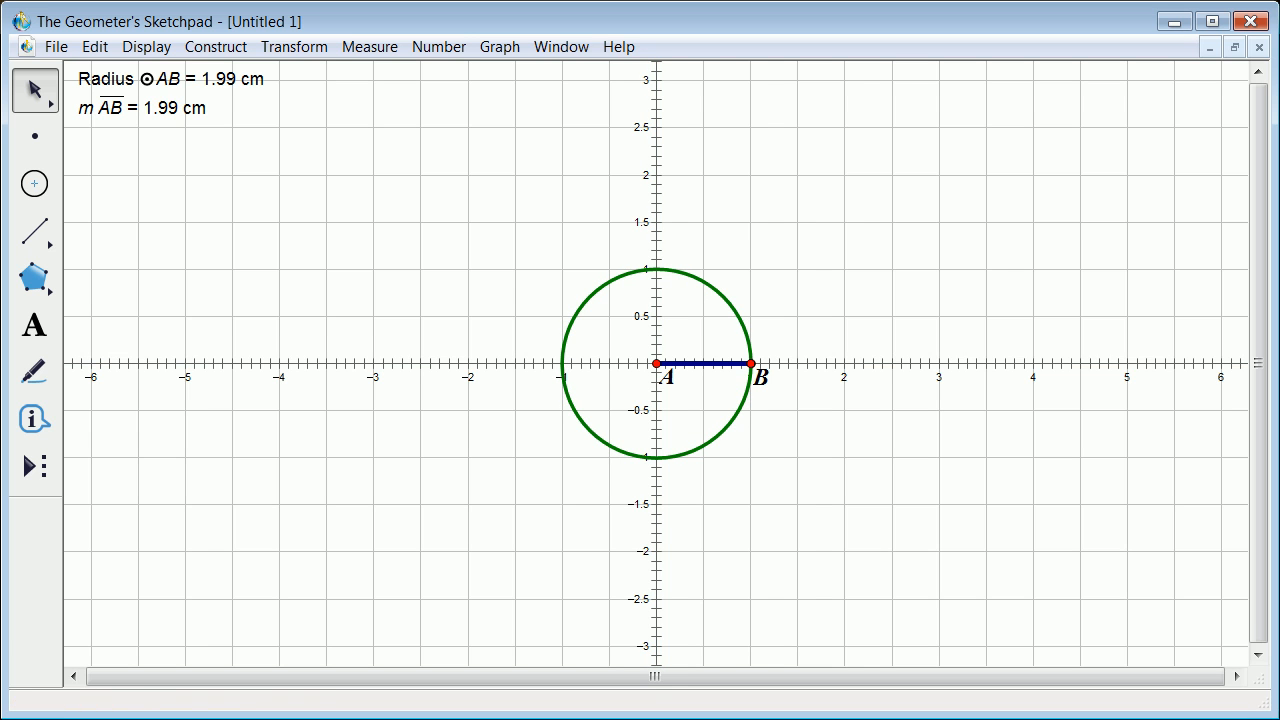
{"action": "left_click", "coordinate": [712, 363]}
{"action": "left_click_drag", "start_coordinate": [828, 244], "coordinate": [918, 193]}
{"action": "left_click", "coordinate": [482, 504]}
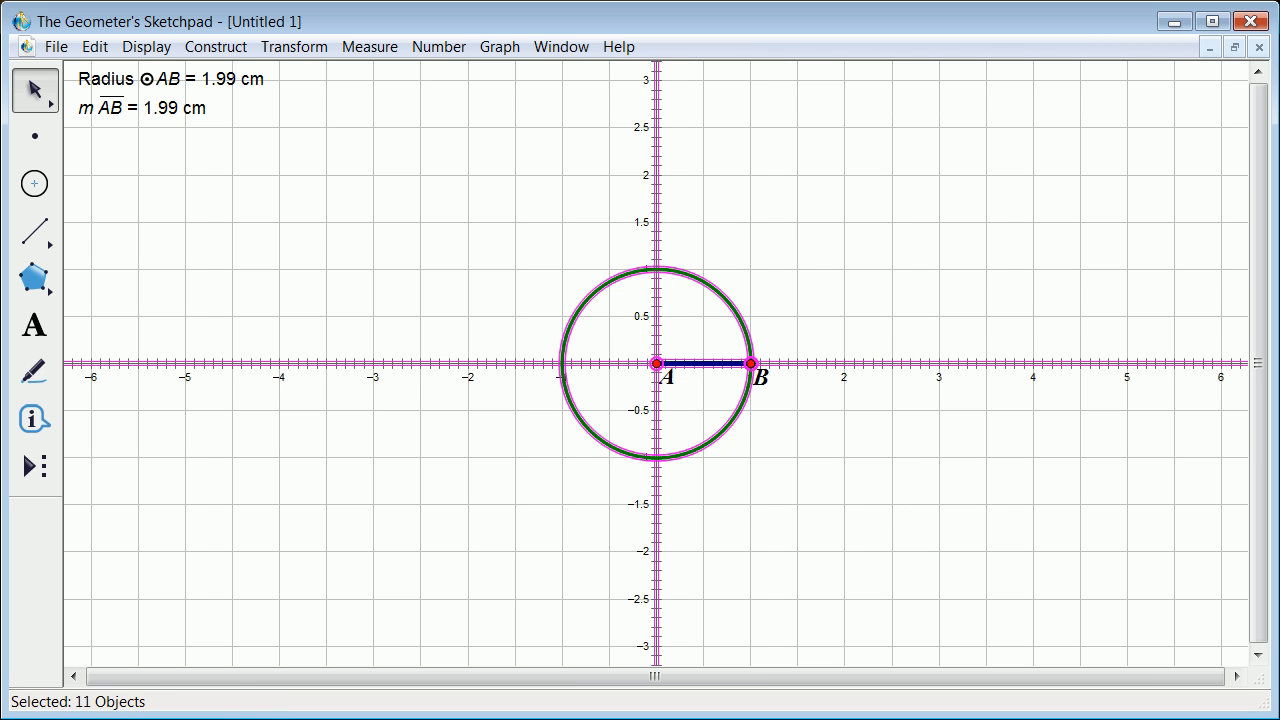
{"action": "left_click", "coordinate": [850, 363]}
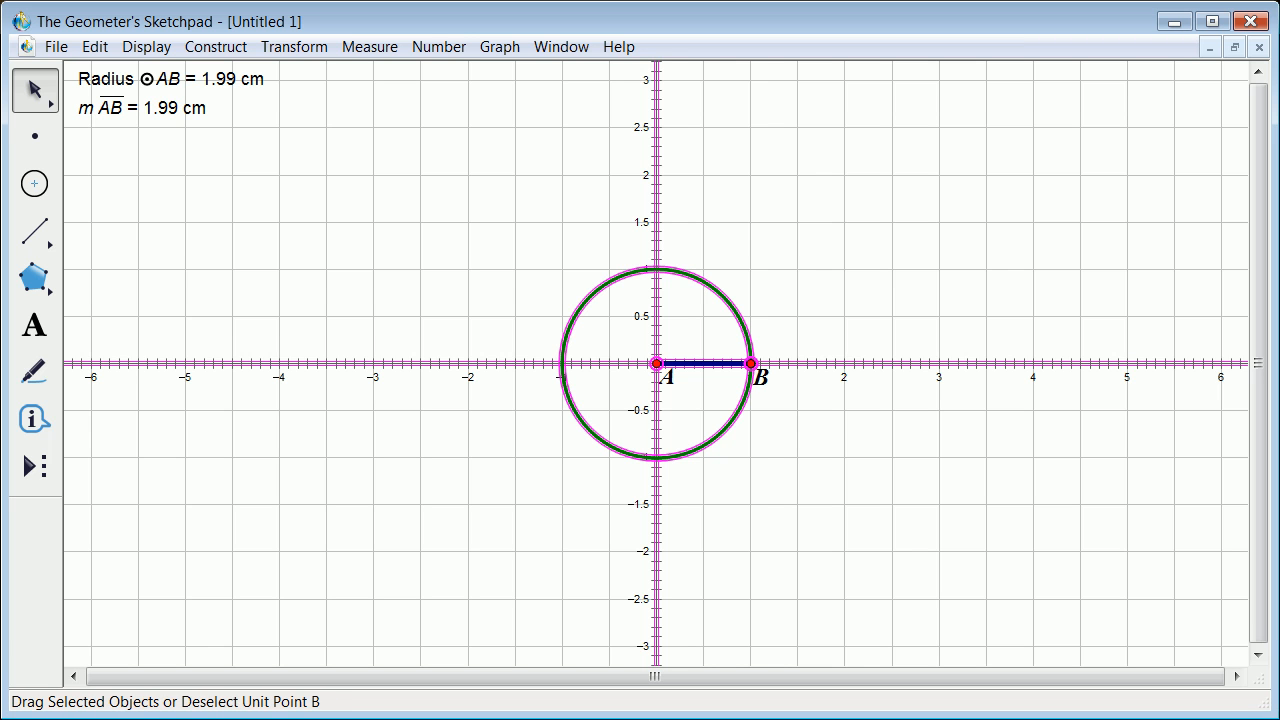
{"action": "key", "text": "Escape"}
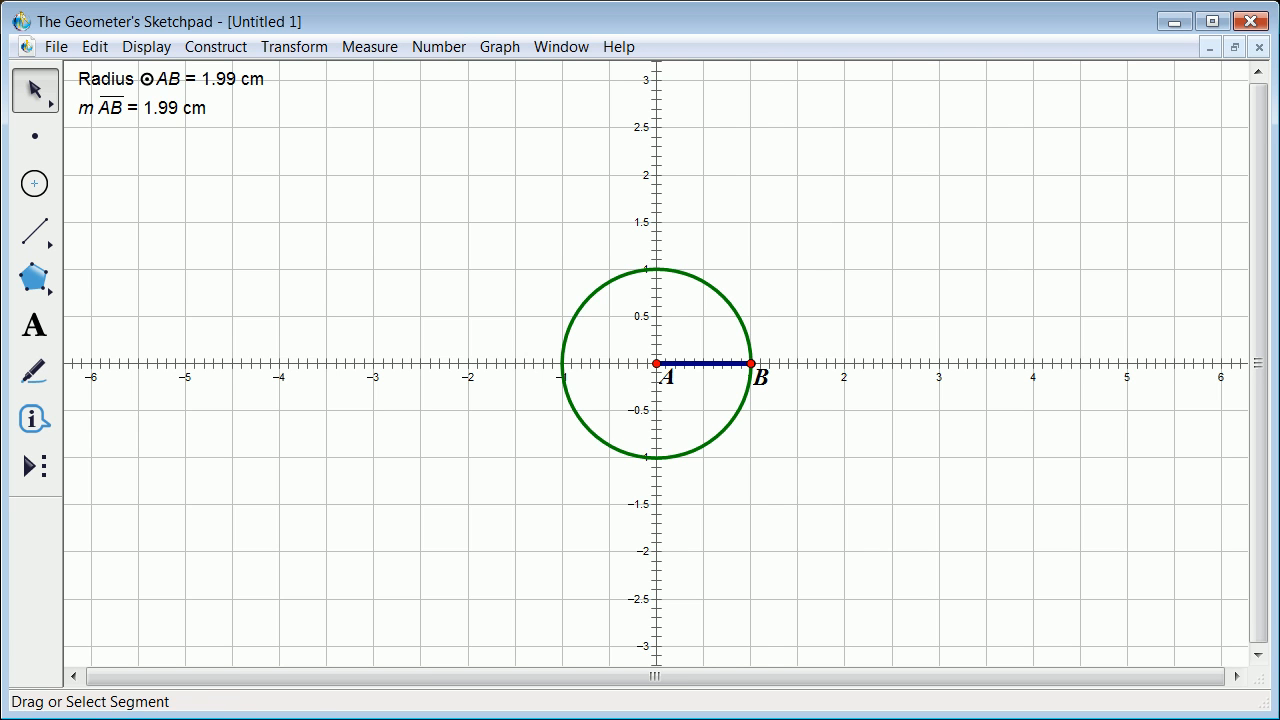
- Construct two segments from center A to the circle, one up to (0, 1) and one across to (-1, 0)
{"action": "left_click", "coordinate": [35, 232]}
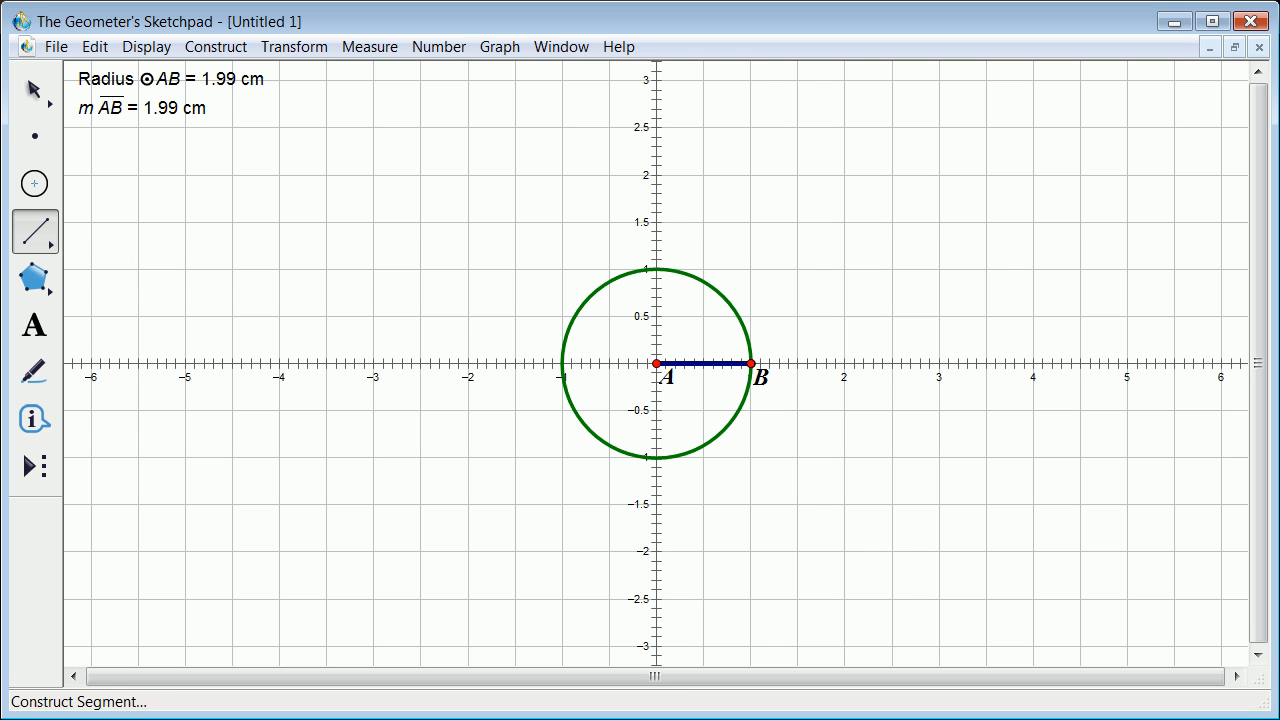
{"action": "left_click_drag", "start_coordinate": [656, 363], "coordinate": [656, 269]}
{"action": "left_click", "coordinate": [36, 232]}
{"action": "left_click_drag", "start_coordinate": [656, 363], "coordinate": [562, 363]}
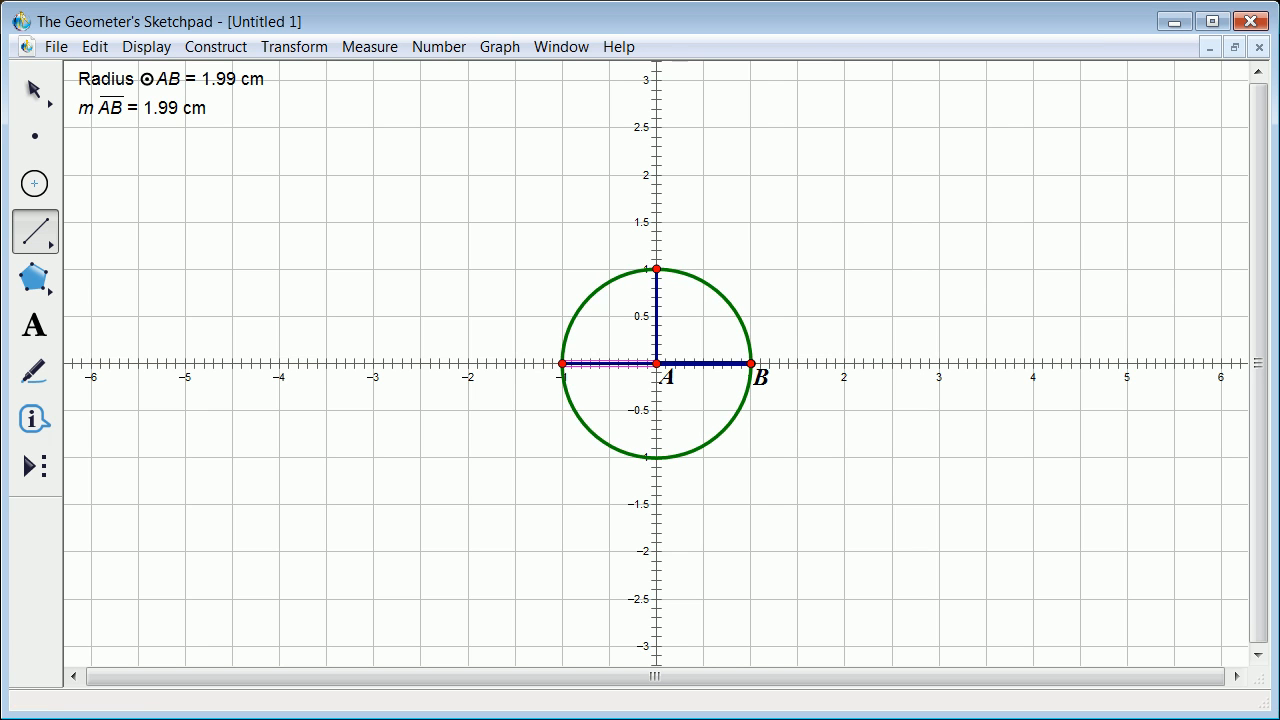
- Construct a segment joining the circle's points at (-1, 0) and (0, 1), then clear the selection
{"action": "left_click", "coordinate": [35, 136]}
{"action": "left_click", "coordinate": [35, 231]}
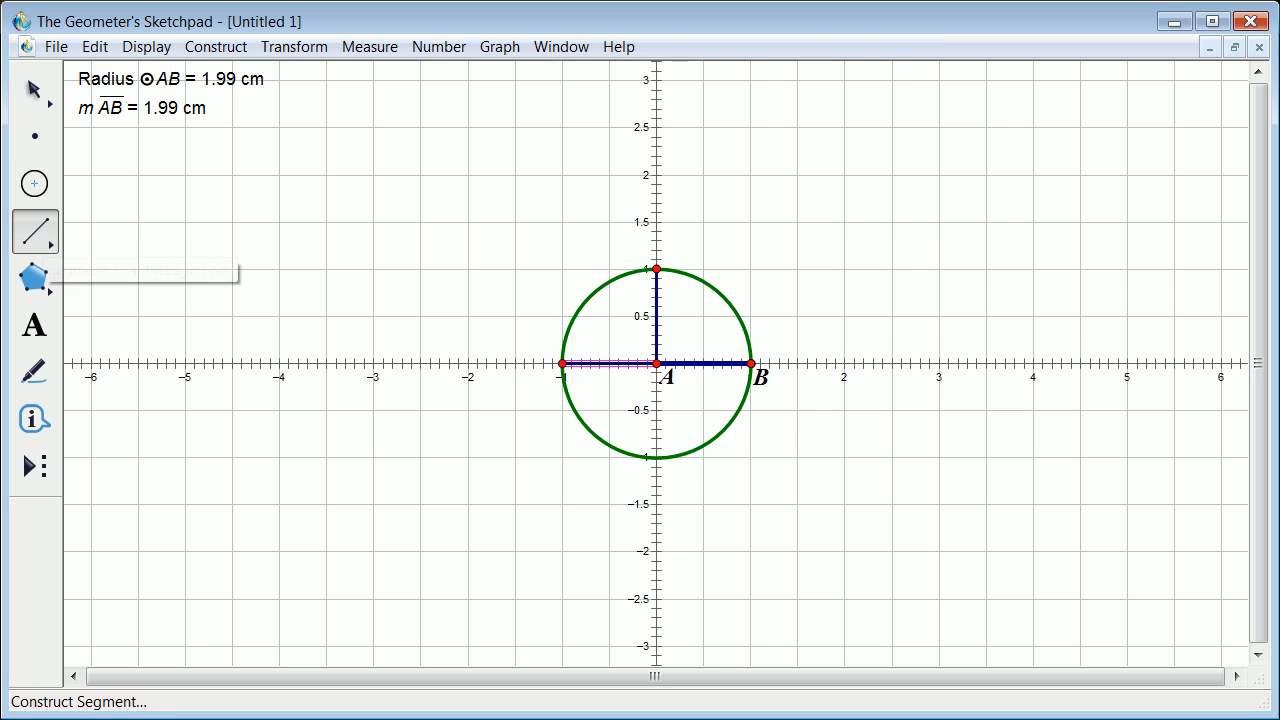
{"action": "left_click_drag", "start_coordinate": [562, 363], "coordinate": [656, 269]}
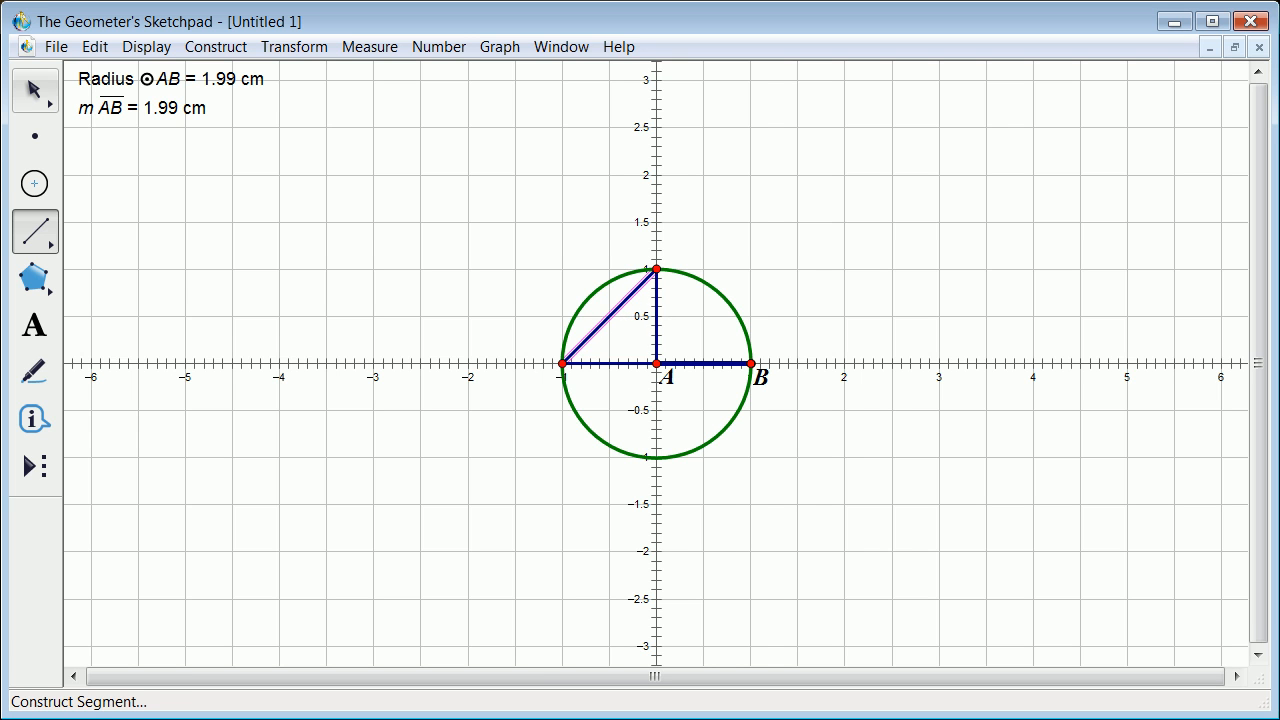
{"action": "left_click", "coordinate": [35, 90]}
{"action": "key", "text": "Escape"}
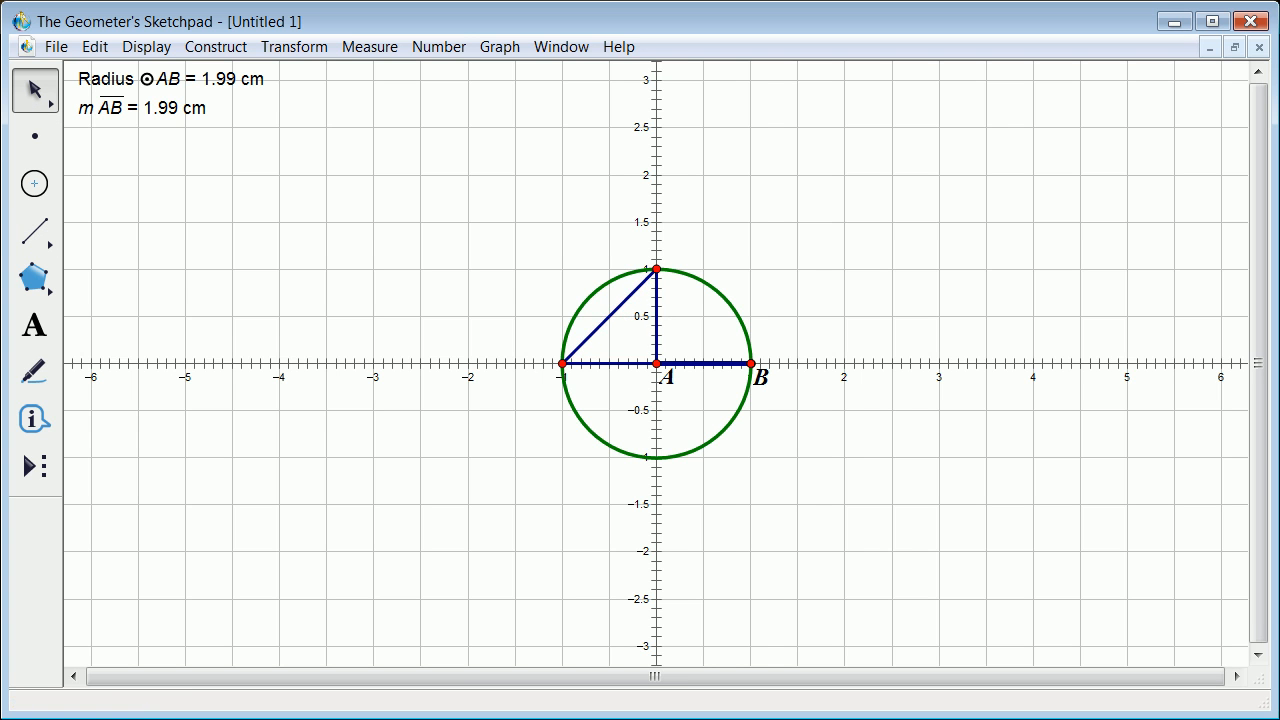
- Measure the length of the slanted segment between (-1, 0) and (0, 1)
{"action": "left_click", "coordinate": [609, 316]}
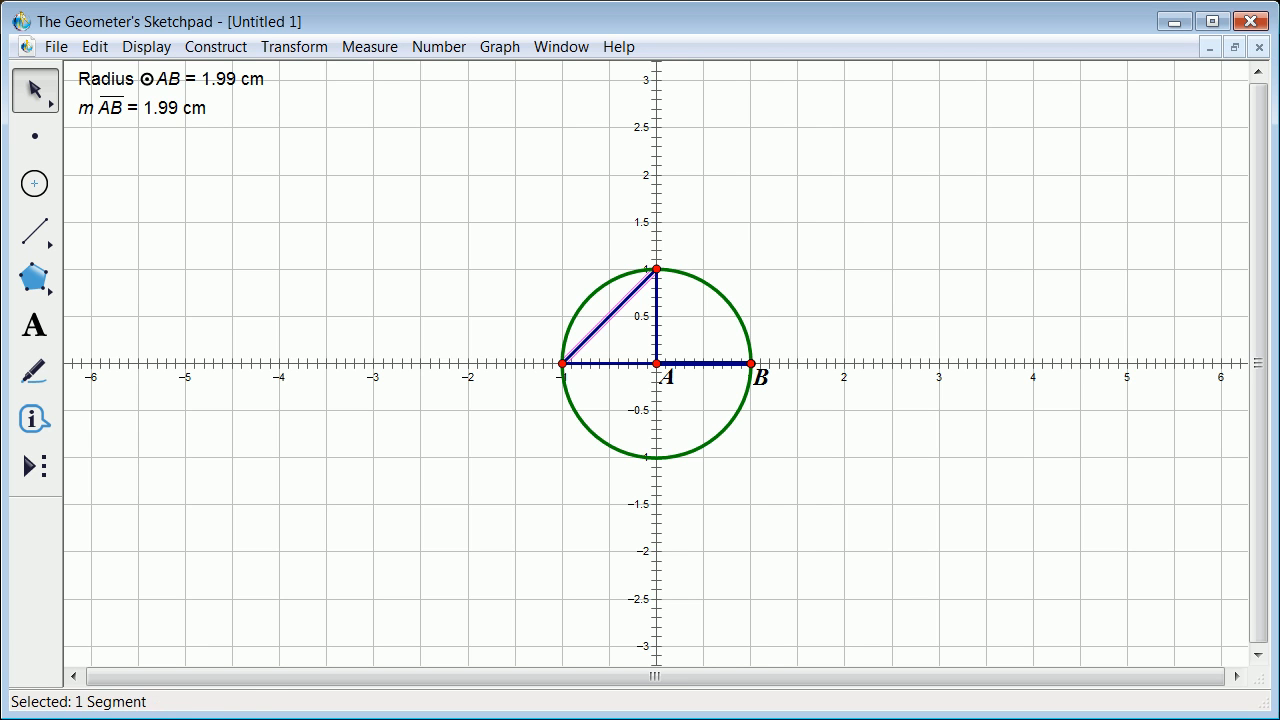
{"action": "left_click", "coordinate": [369, 46]}
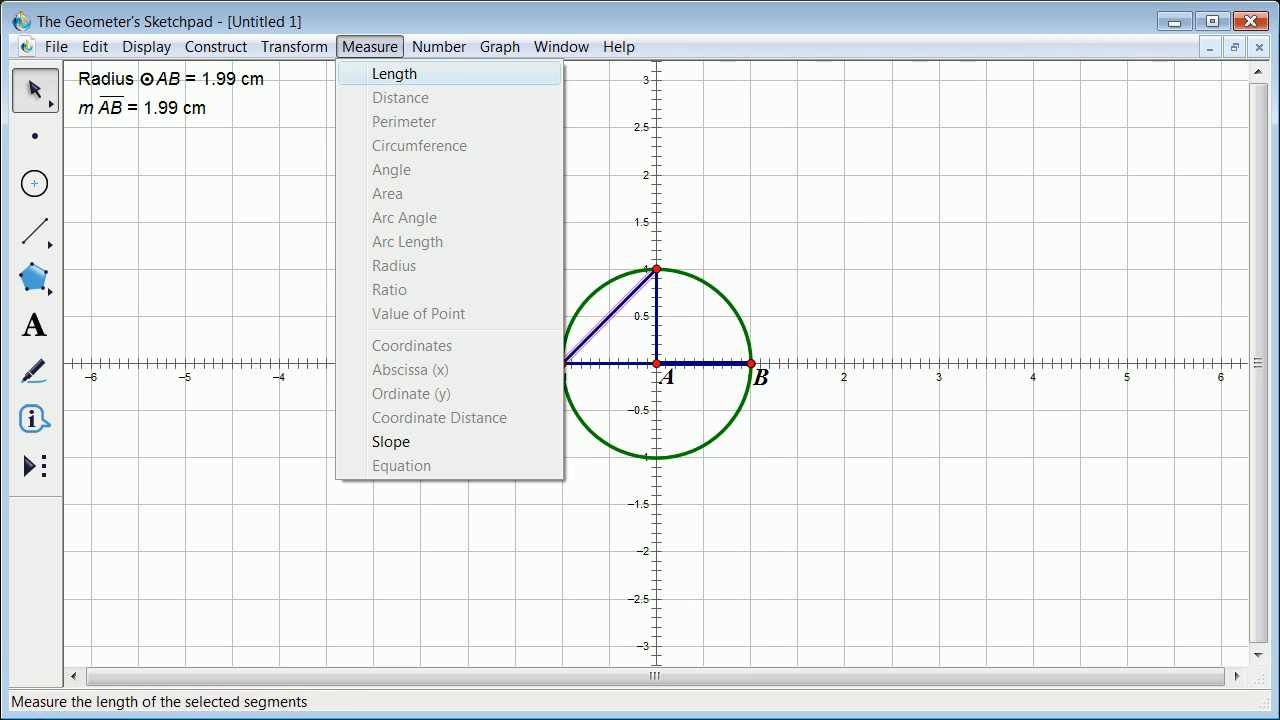
{"action": "left_click", "coordinate": [394, 71]}
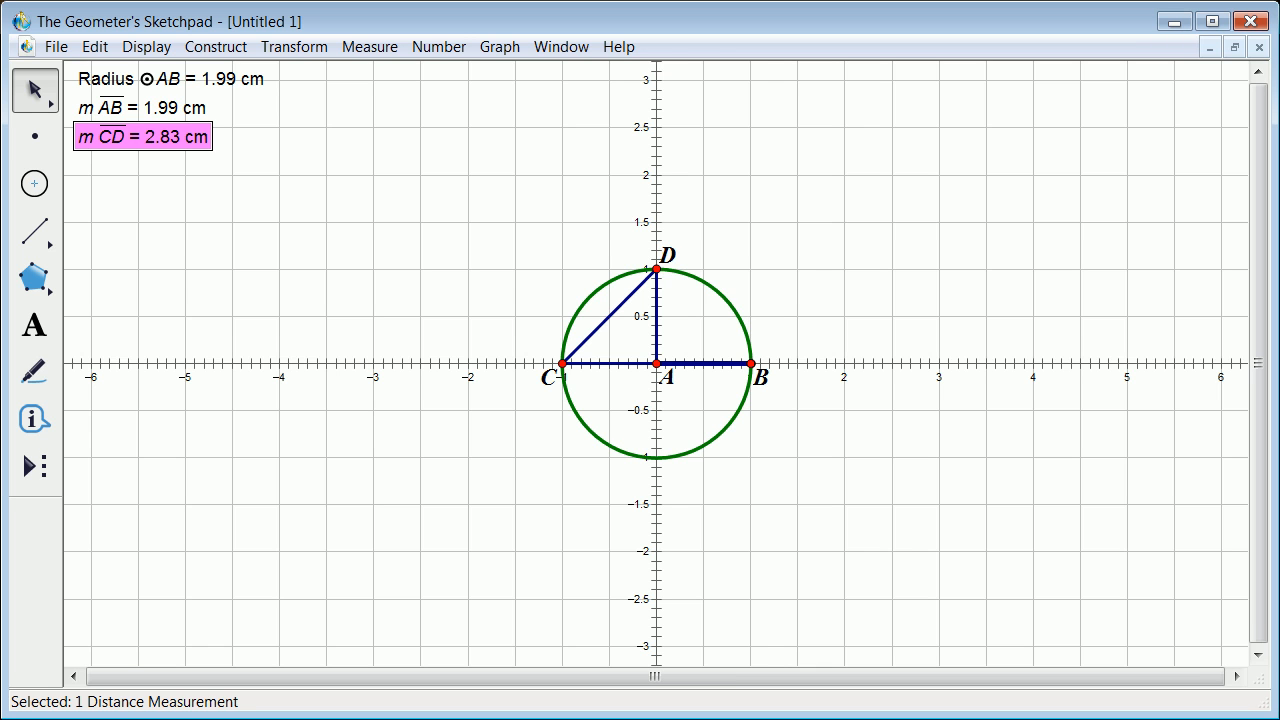
{"action": "key", "text": "Escape"}
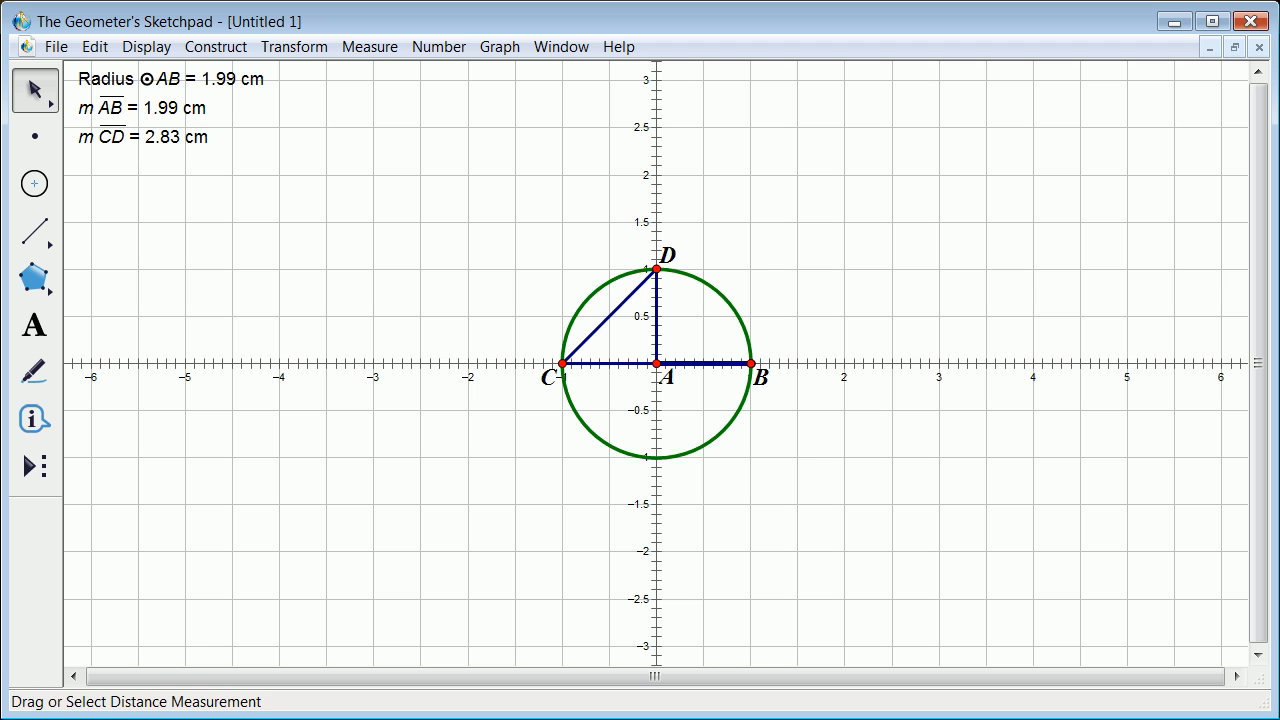
- Calculate the length of segment CD divided by 2 and place the result in the sketch
{"action": "left_click", "coordinate": [143, 137]}
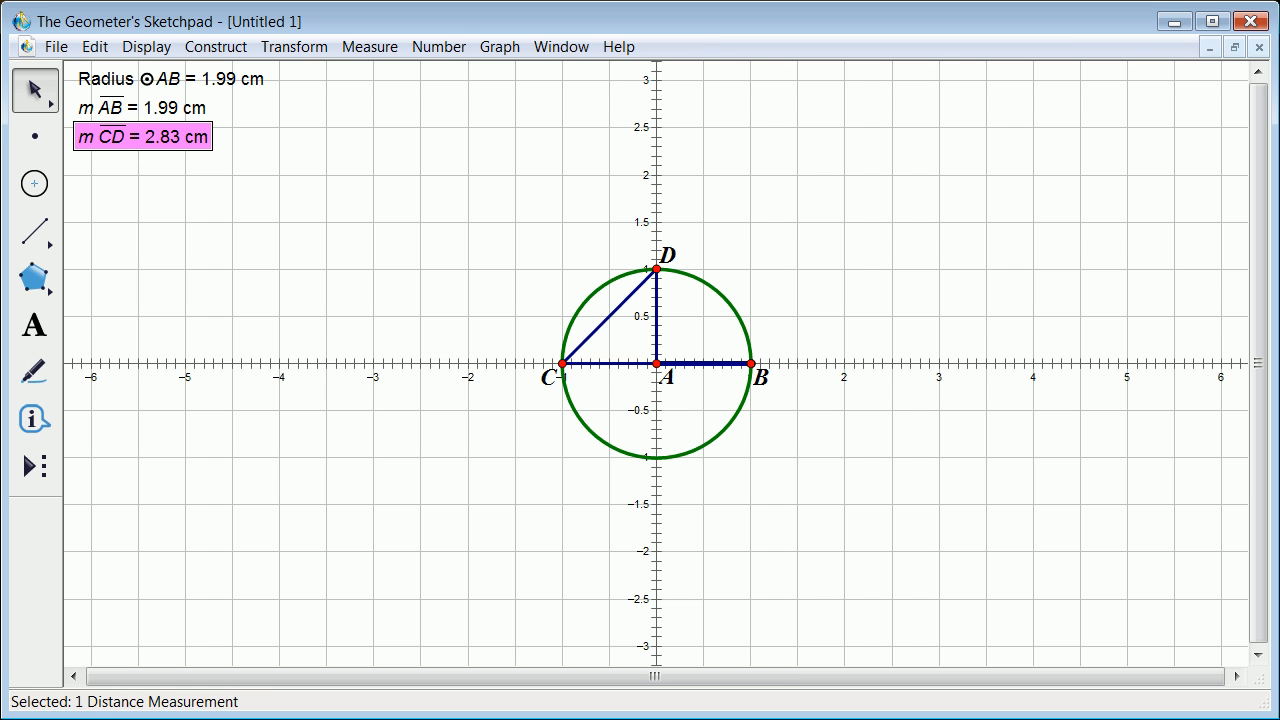
{"action": "left_click", "coordinate": [438, 46]}
{"action": "left_click", "coordinate": [478, 105]}
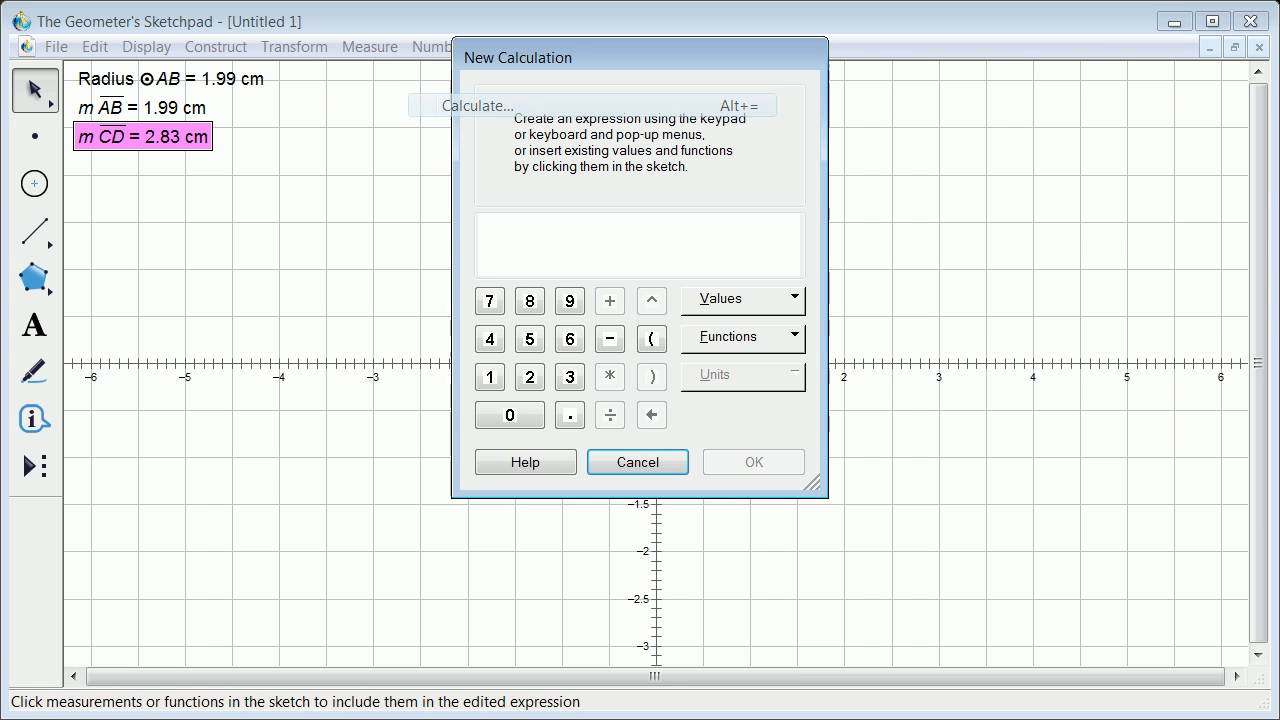
{"action": "left_click", "coordinate": [741, 300]}
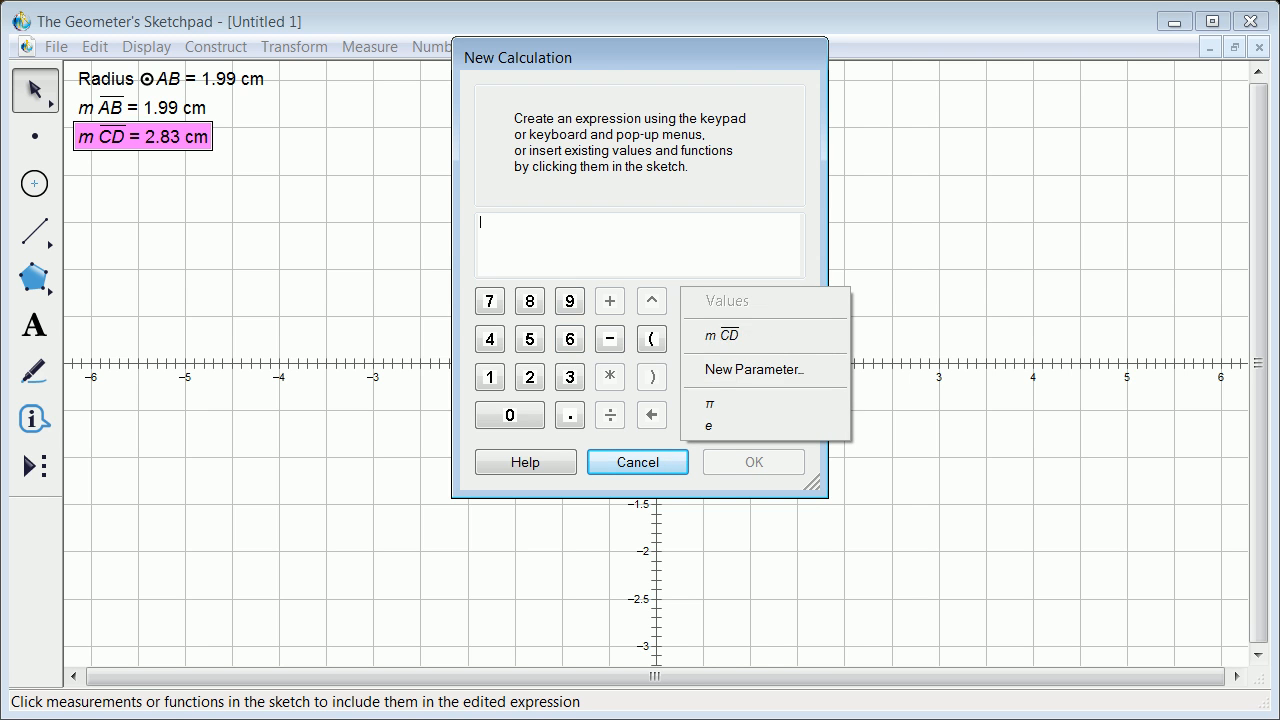
{"action": "left_click", "coordinate": [721, 335]}
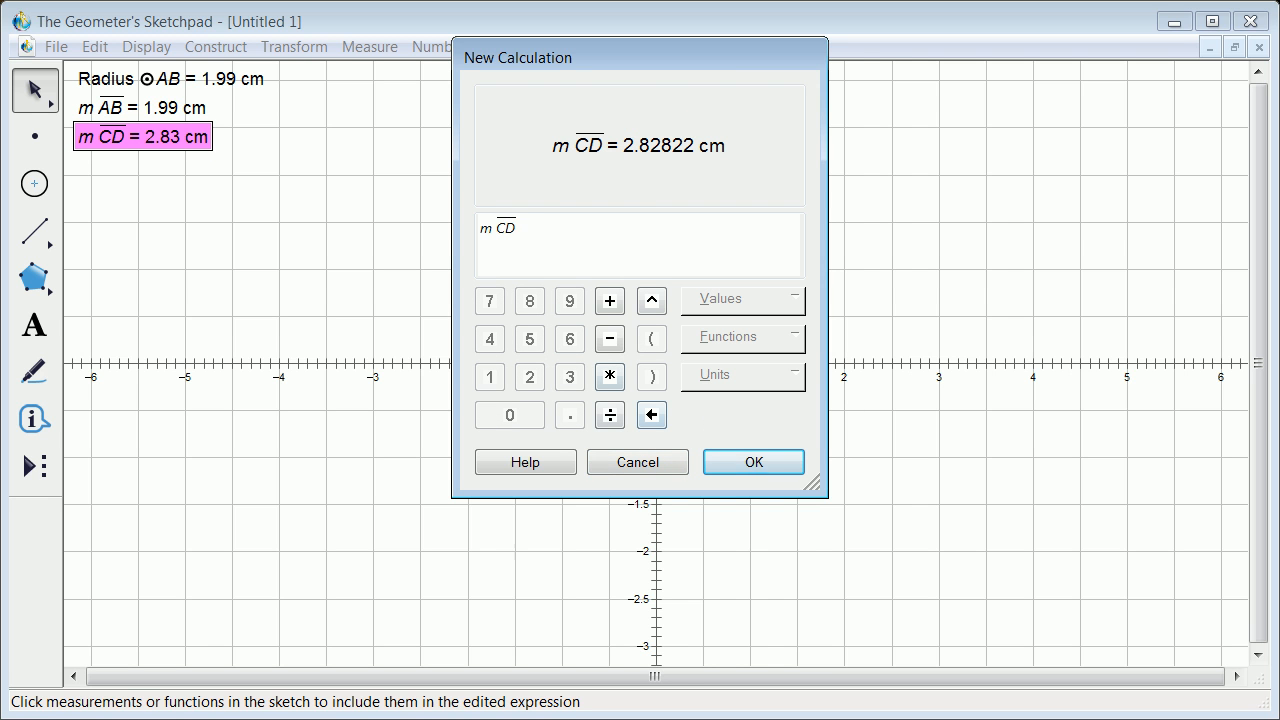
{"action": "type", "text": "/2"}
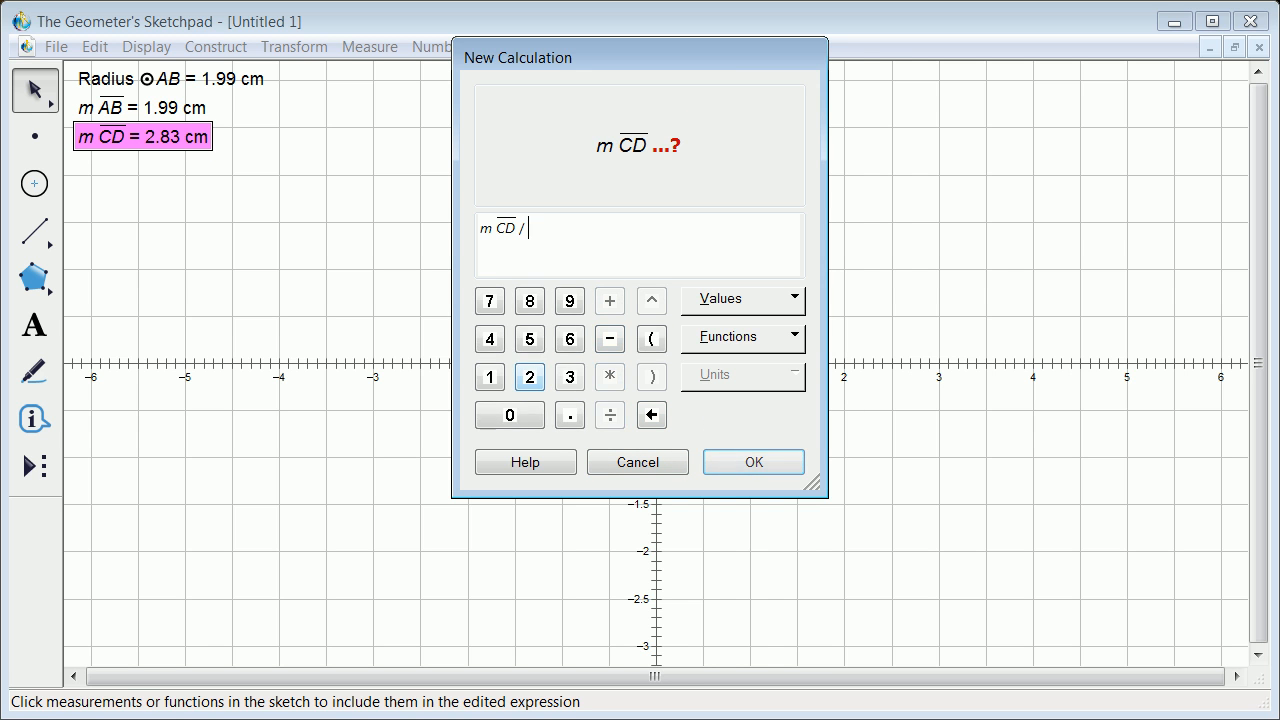
{"action": "key", "text": "Return"}
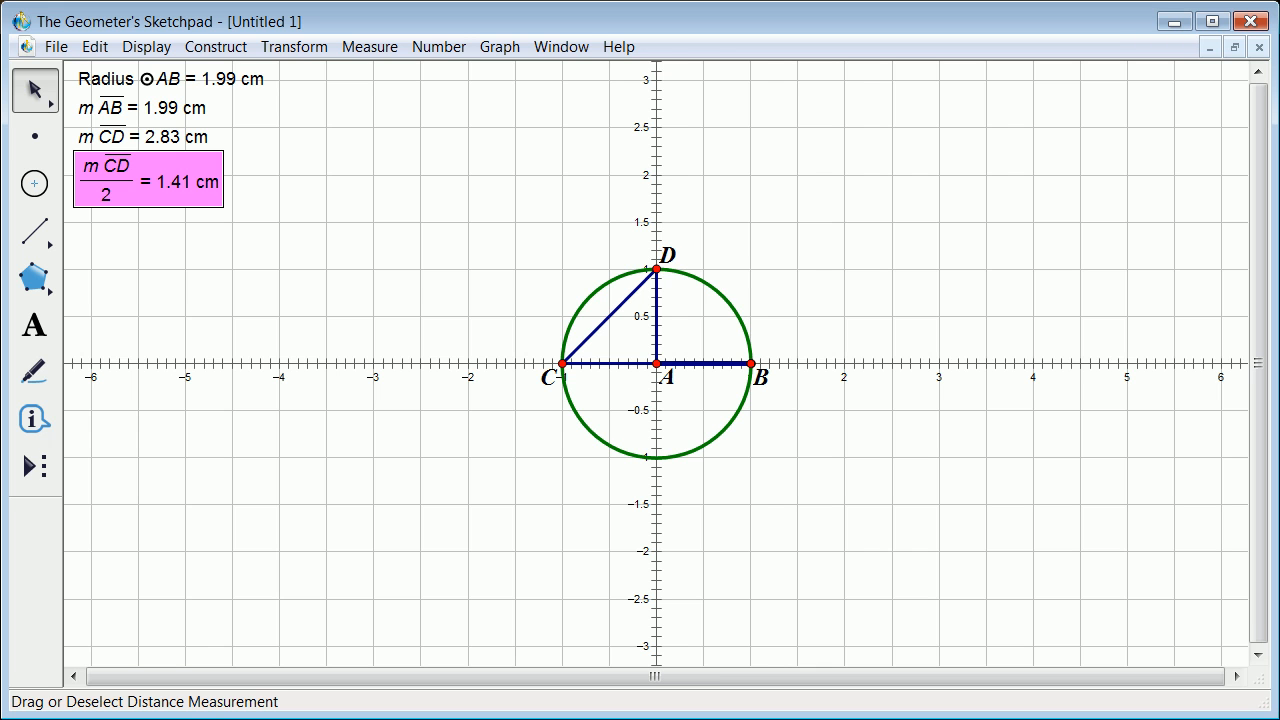
{"action": "key", "text": "Escape"}
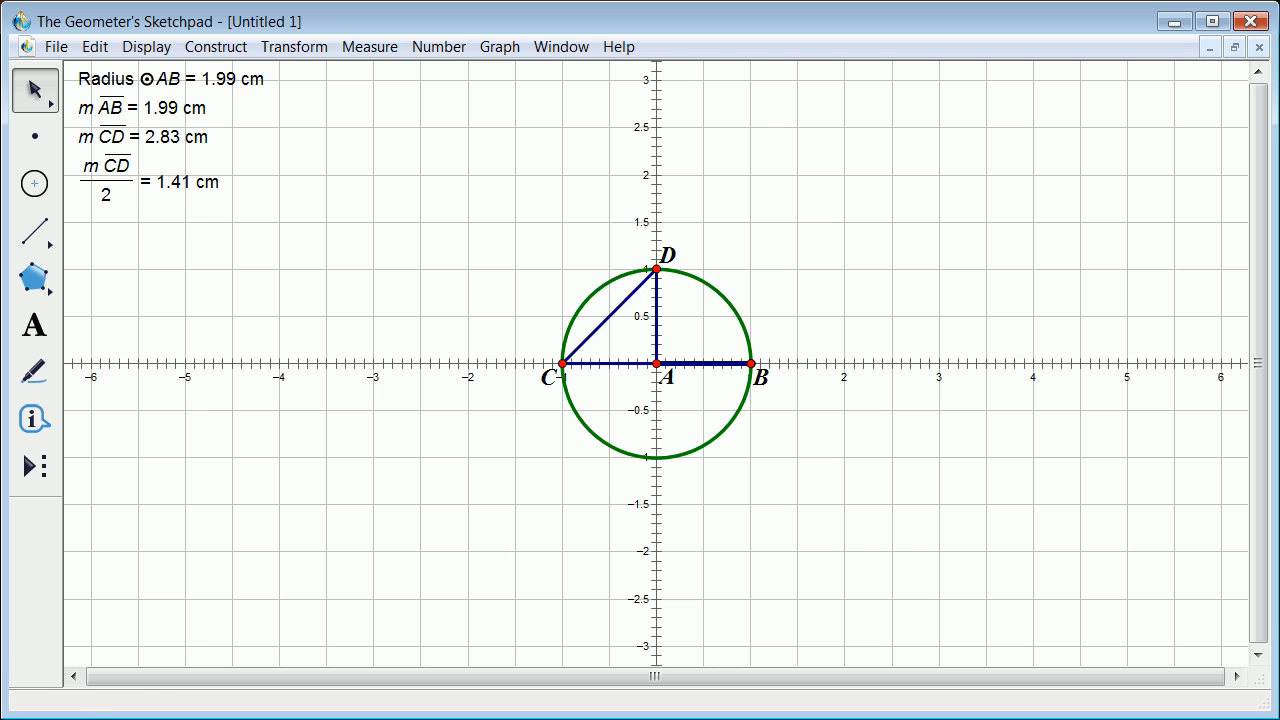
- Mark point A as the center and rotate segment AB about it by a fixed angle of 60 degrees
{"action": "left_click", "coordinate": [656, 363]}
{"action": "left_click", "coordinate": [294, 46]}
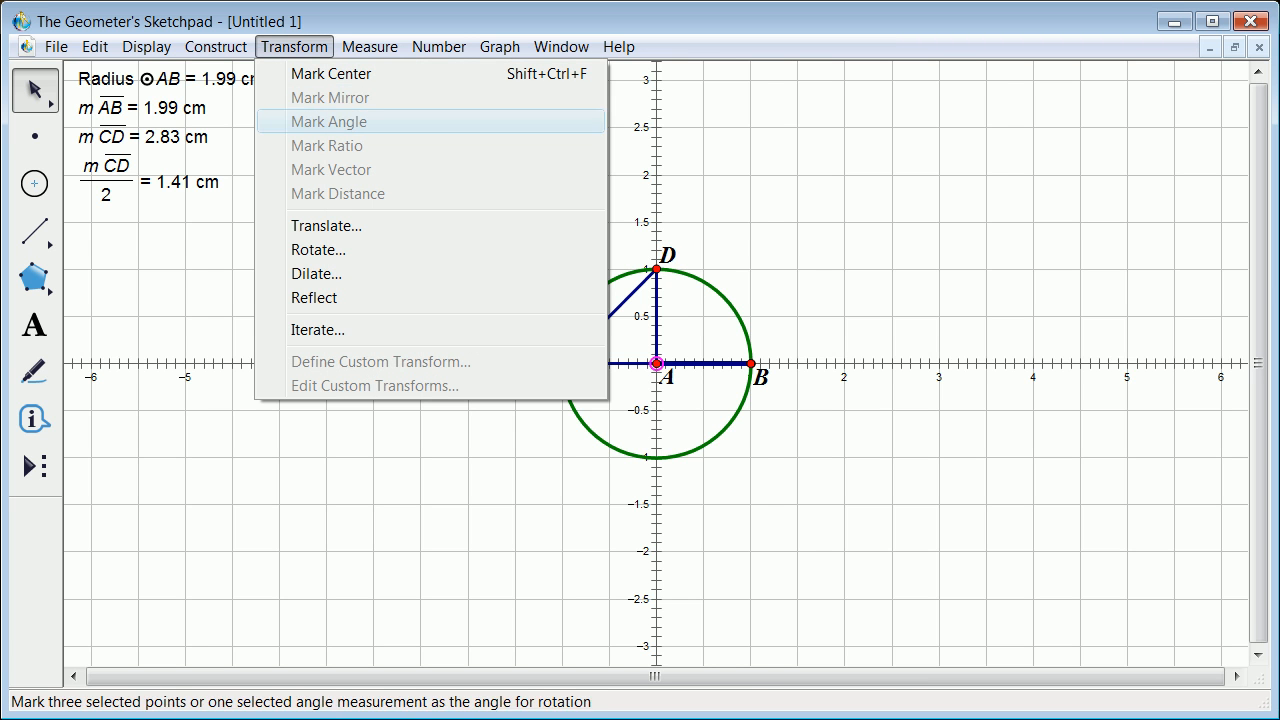
{"action": "left_click", "coordinate": [330, 73]}
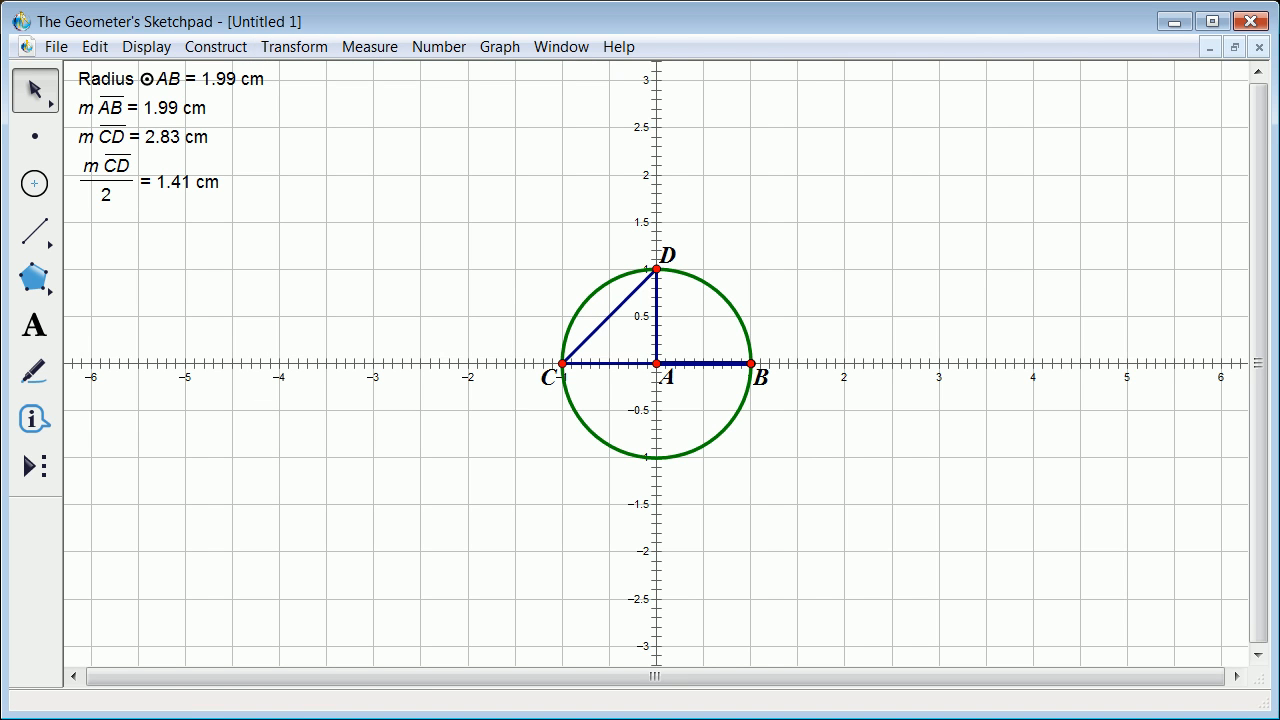
{"action": "left_click", "coordinate": [705, 363]}
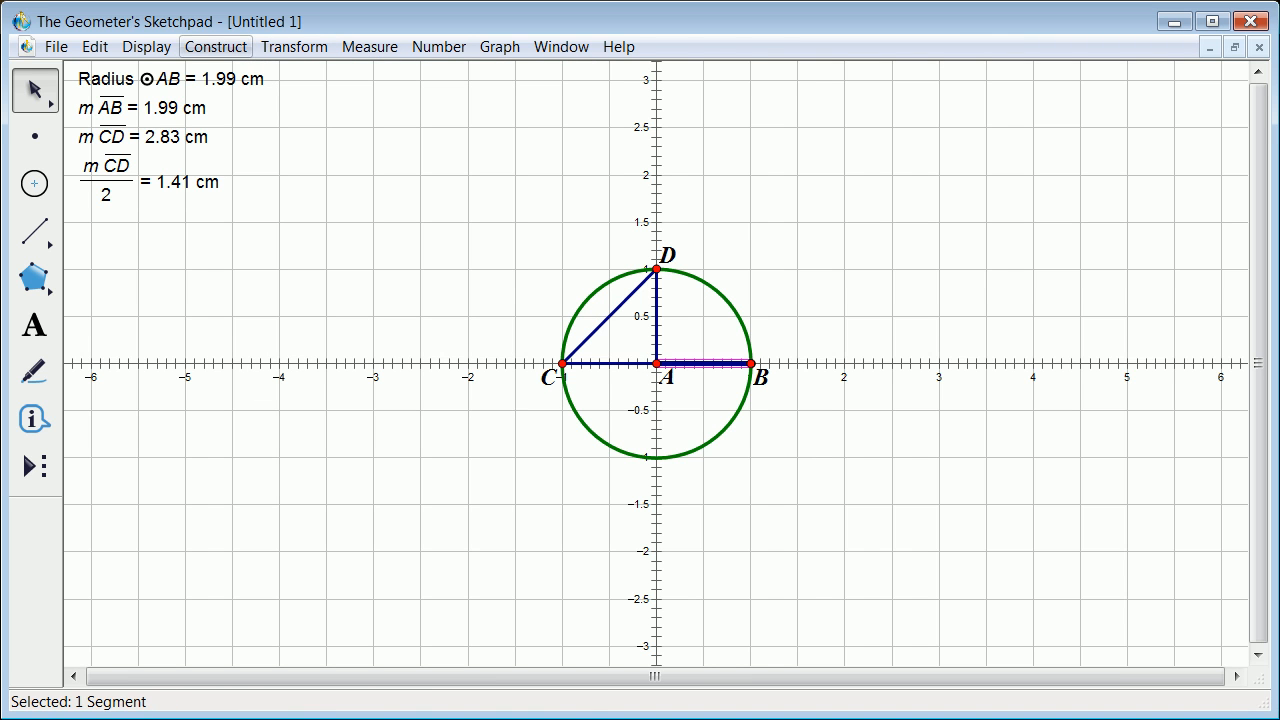
{"action": "left_click", "coordinate": [294, 46]}
{"action": "left_click", "coordinate": [318, 250]}
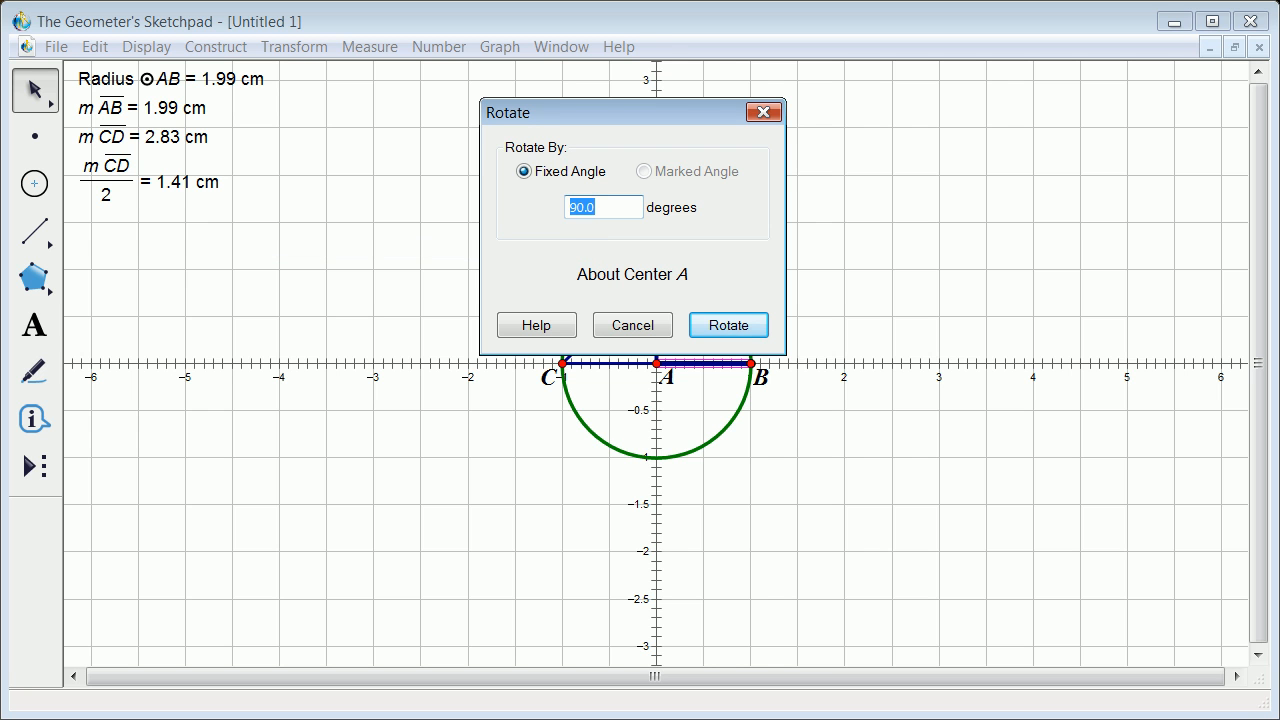
{"action": "type", "text": "60"}
{"action": "key", "text": "Return"}
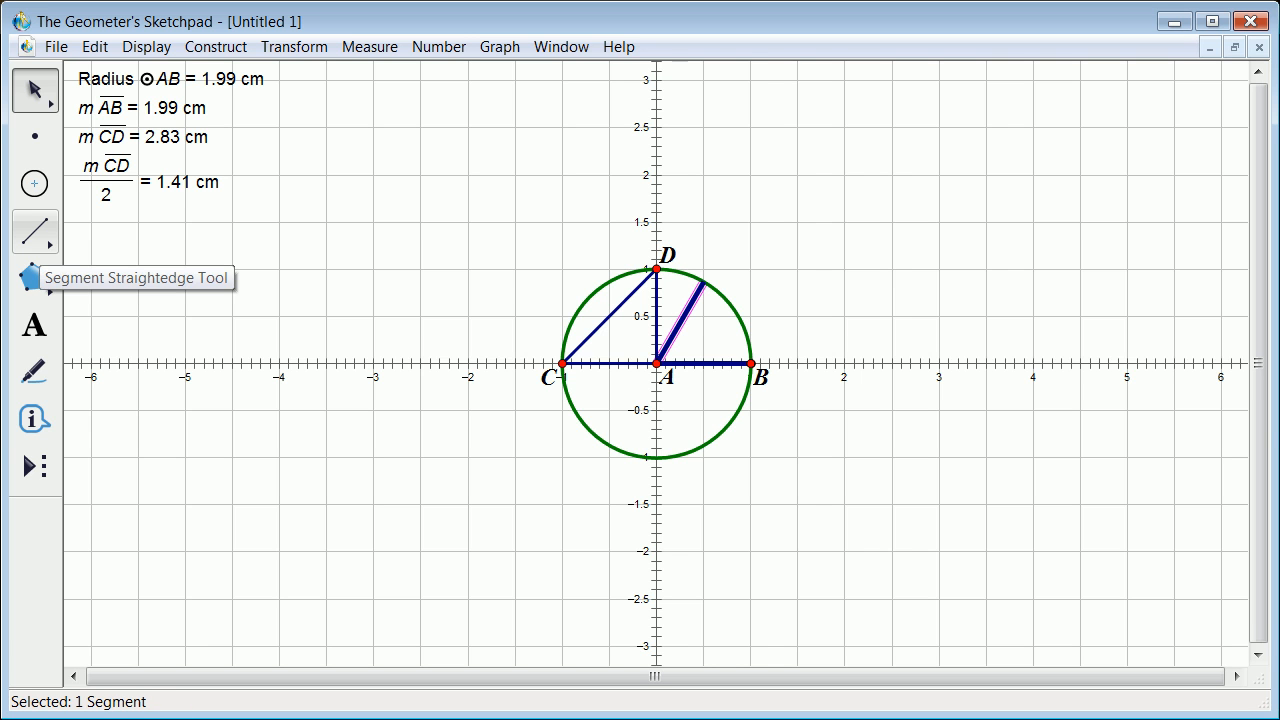
- Construct a ray from A through the end of the rotated radius on the circle
{"action": "left_click", "coordinate": [36, 232]}
{"action": "left_click_drag", "start_coordinate": [36, 232], "coordinate": [131, 229]}
{"action": "left_click", "coordinate": [657, 363]}
{"action": "left_click", "coordinate": [705, 272]}
{"action": "left_click", "coordinate": [704, 283]}
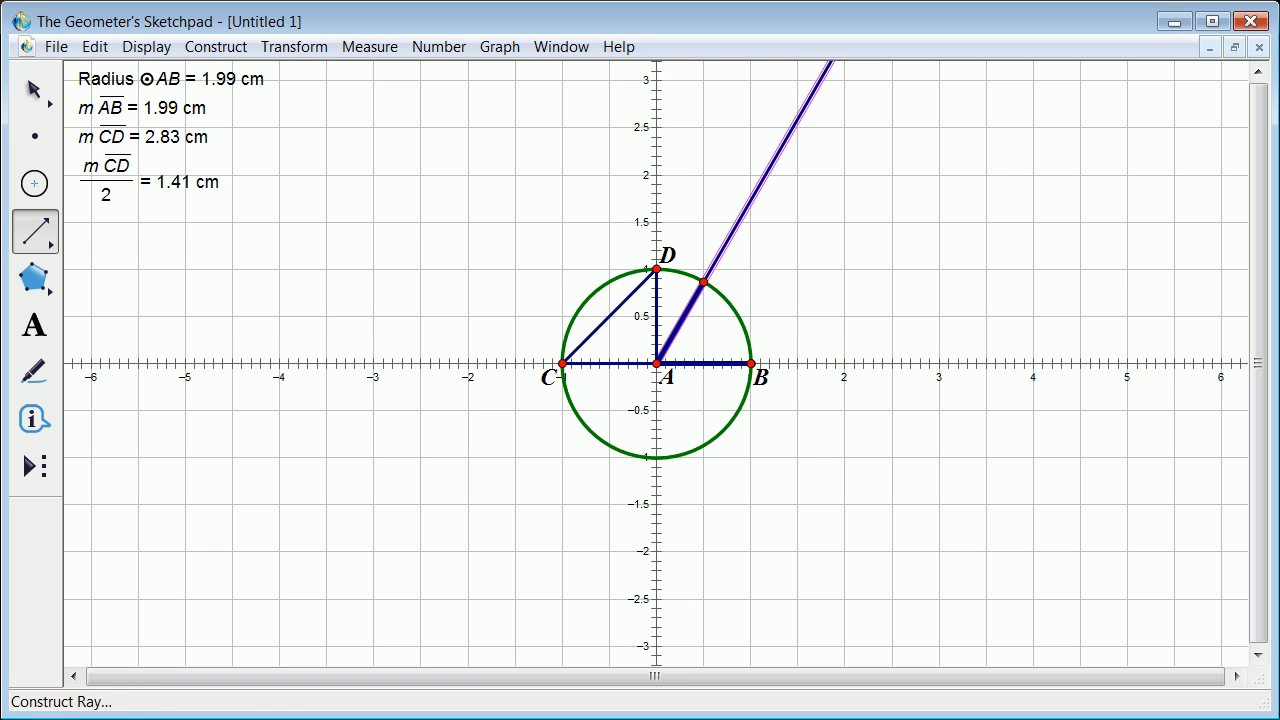
{"action": "key", "text": "Escape"}
{"action": "key", "text": "Escape"}
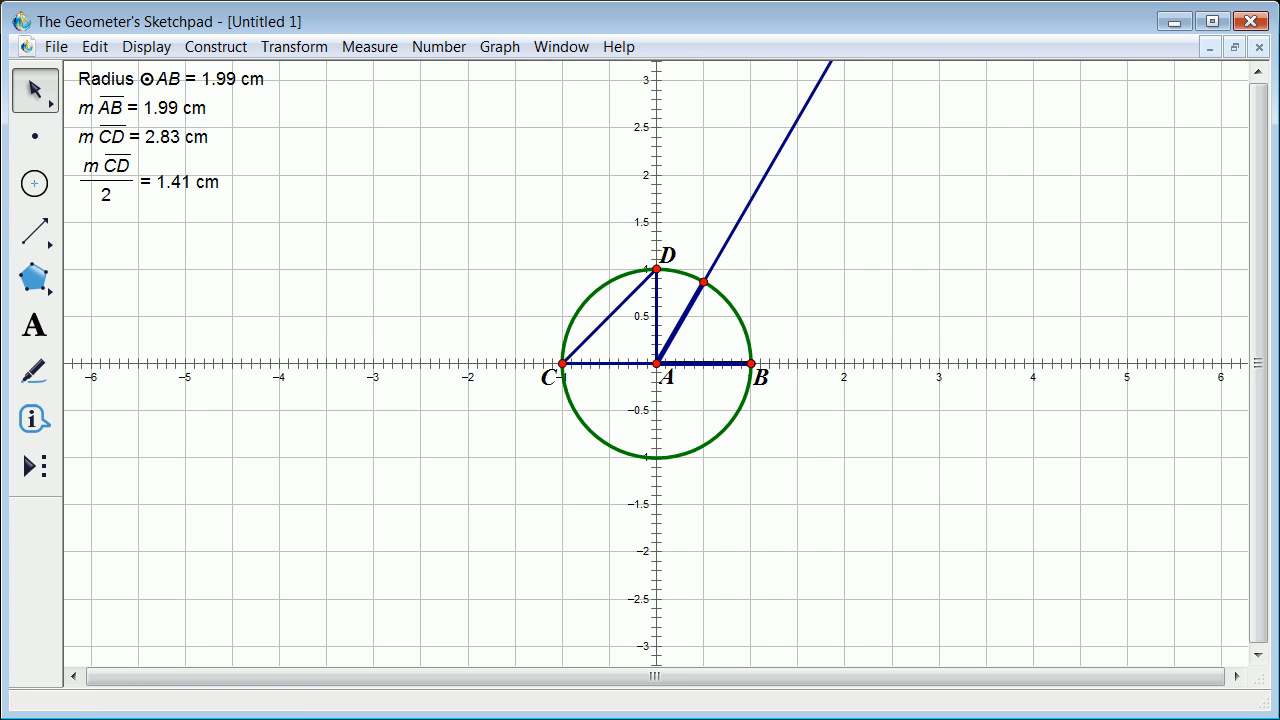
- Construct a line through B parallel to segment AD and place a point where it intersects the ray
{"action": "left_click", "coordinate": [655, 315]}
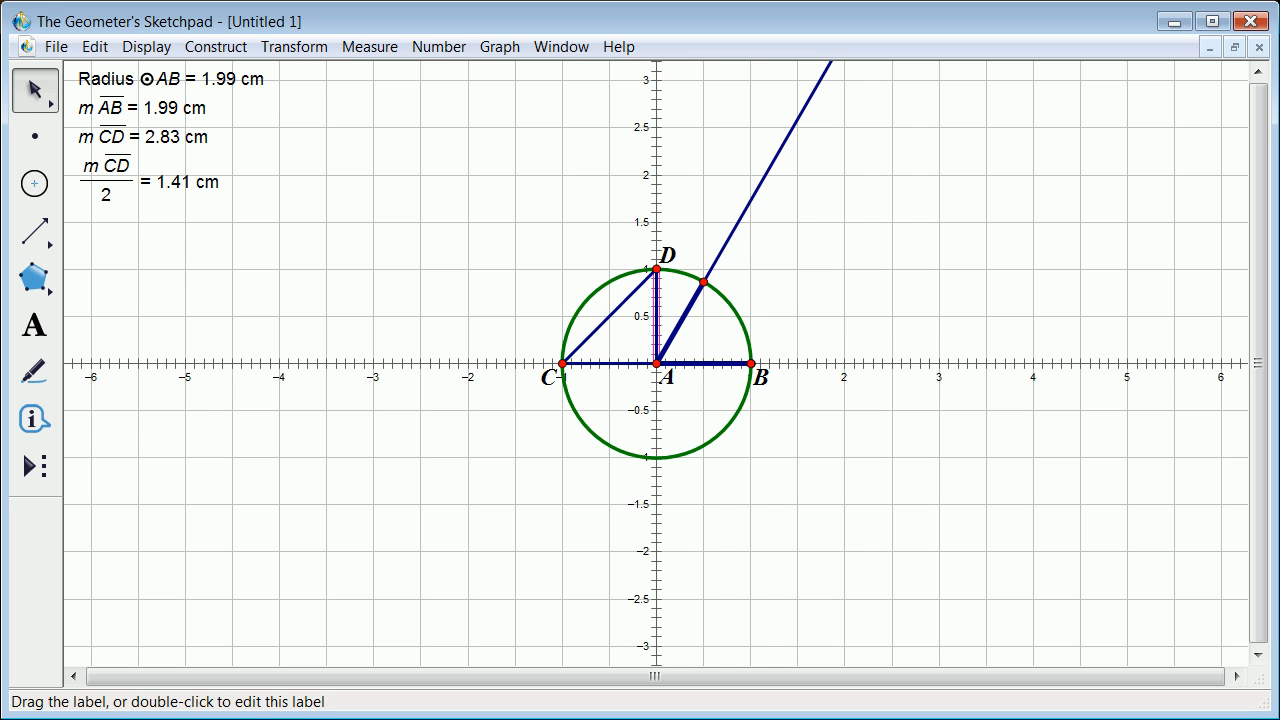
{"action": "left_click", "coordinate": [751, 363]}
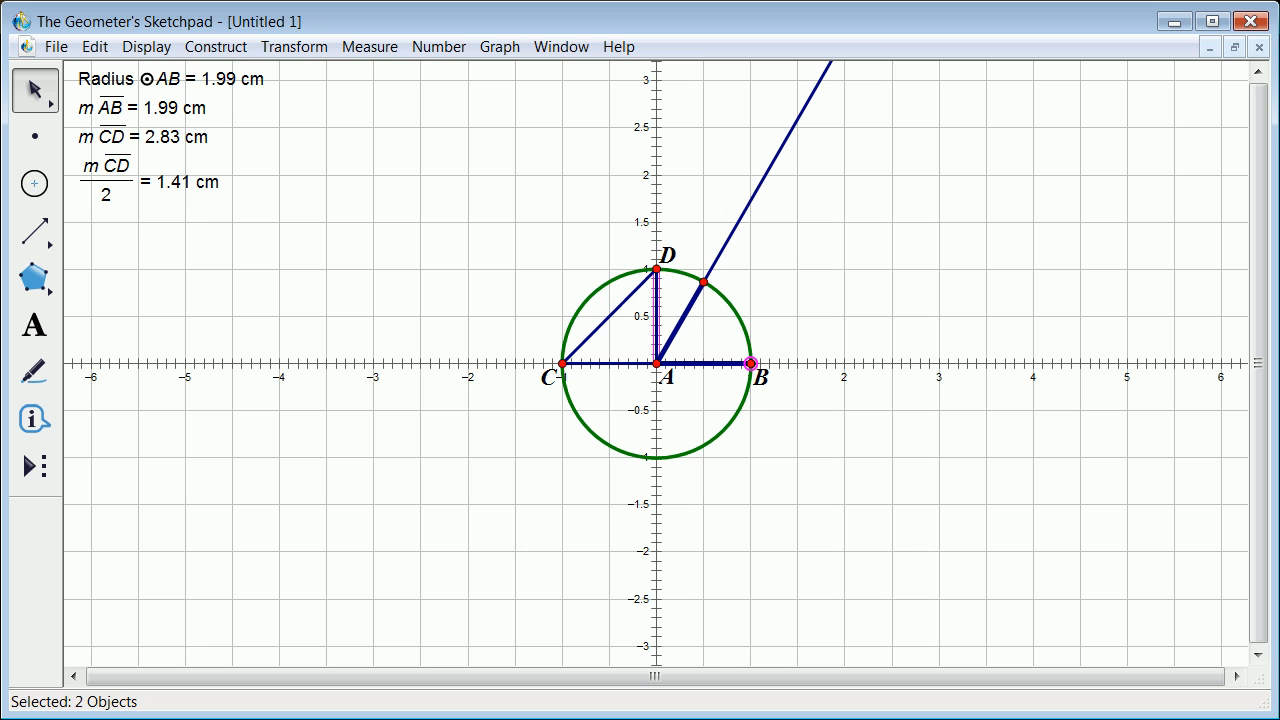
{"action": "left_click", "coordinate": [215, 46]}
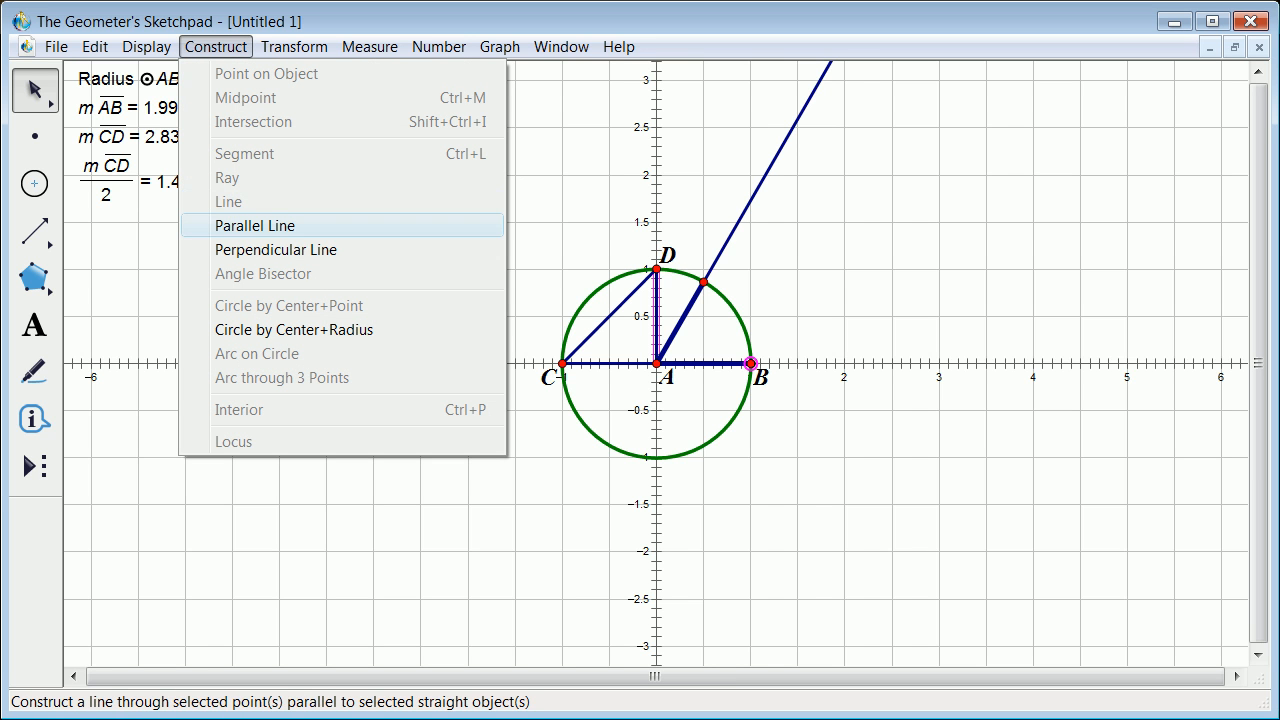
{"action": "left_click", "coordinate": [255, 225]}
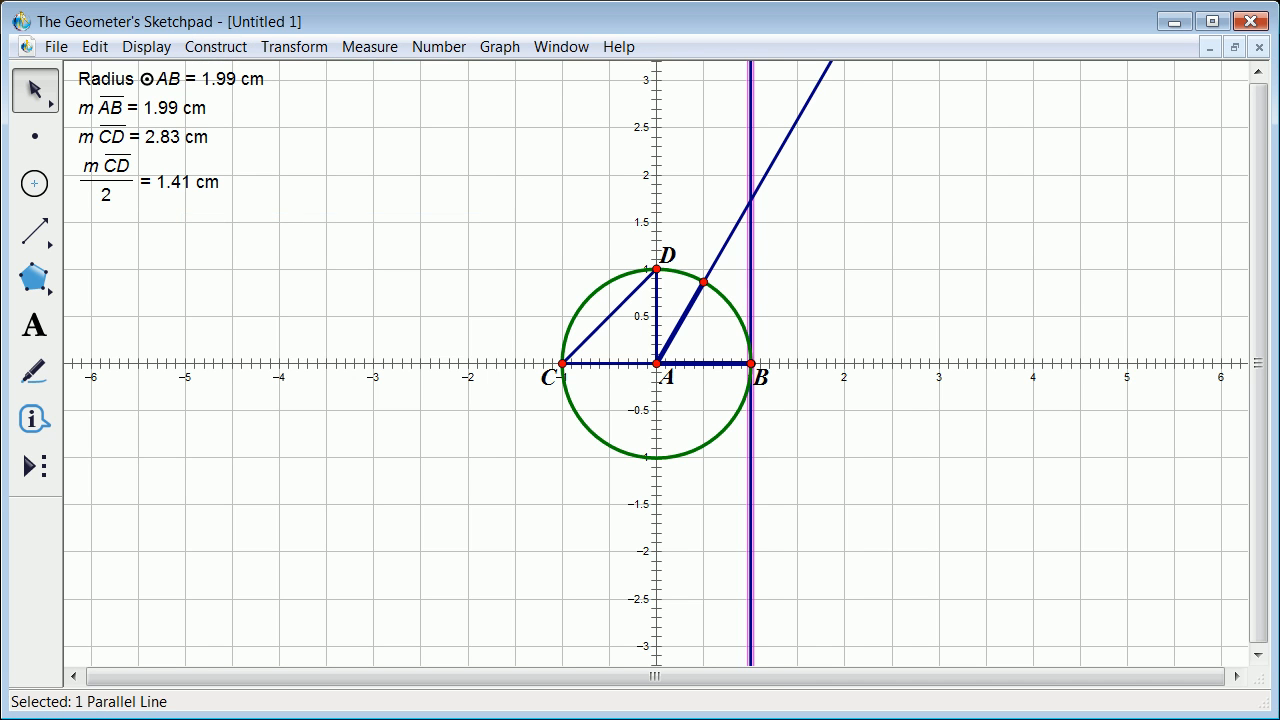
{"action": "left_click", "coordinate": [35, 136]}
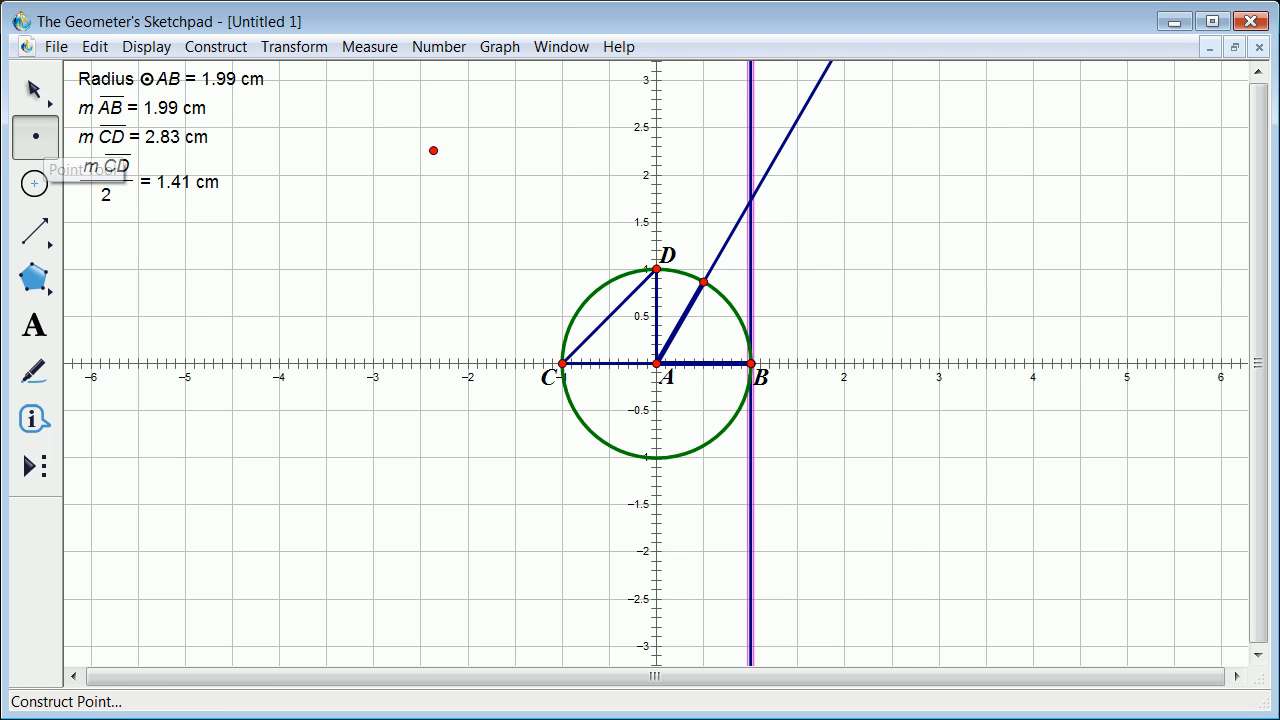
{"action": "left_click", "coordinate": [751, 200]}
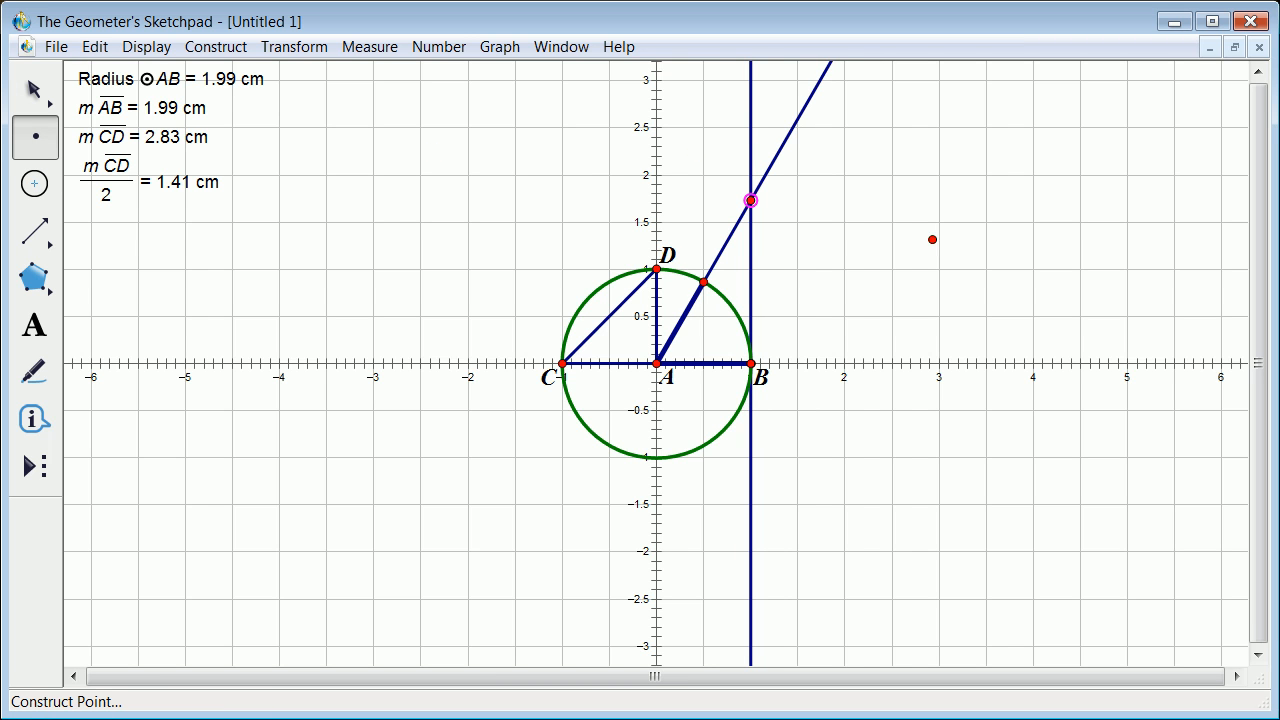
- Construct a segment from B to the intersection of the parallel line and the ray, and measure its length
{"action": "left_click", "coordinate": [35, 232]}
{"action": "left_click_drag", "start_coordinate": [35, 232], "coordinate": [86, 231]}
{"action": "left_click", "coordinate": [751, 363]}
{"action": "left_click", "coordinate": [751, 200]}
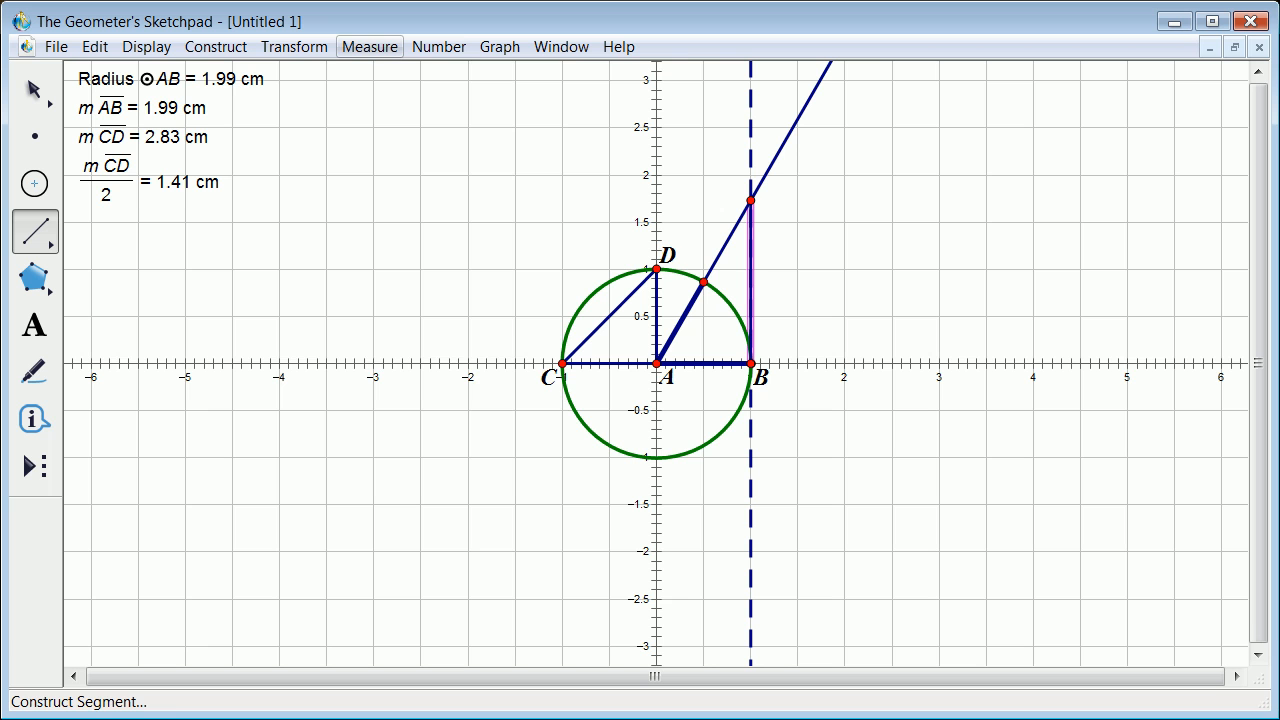
{"action": "left_click", "coordinate": [369, 46]}
{"action": "left_click", "coordinate": [390, 71]}
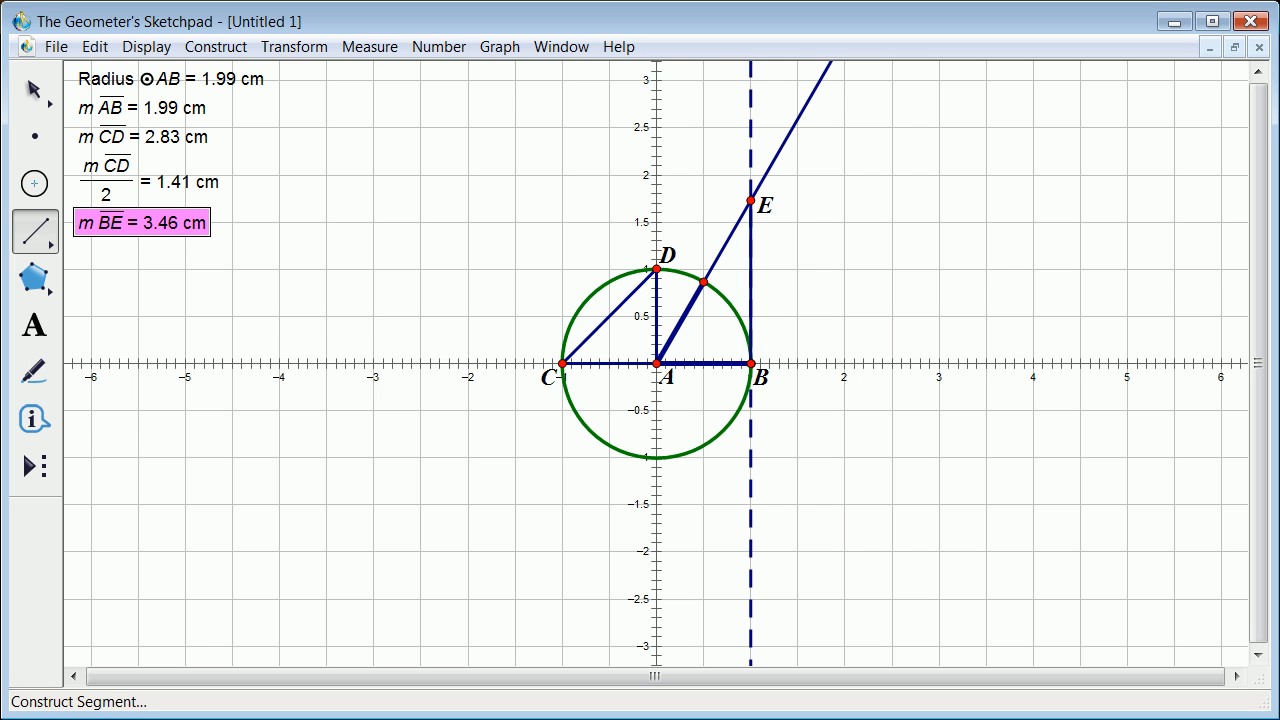
{"action": "left_click_drag", "start_coordinate": [194, 316], "coordinate": [147, 228]}
- Calculate the length of segment BE divided by 2 and place the result in the sketch
{"action": "left_click", "coordinate": [35, 90]}
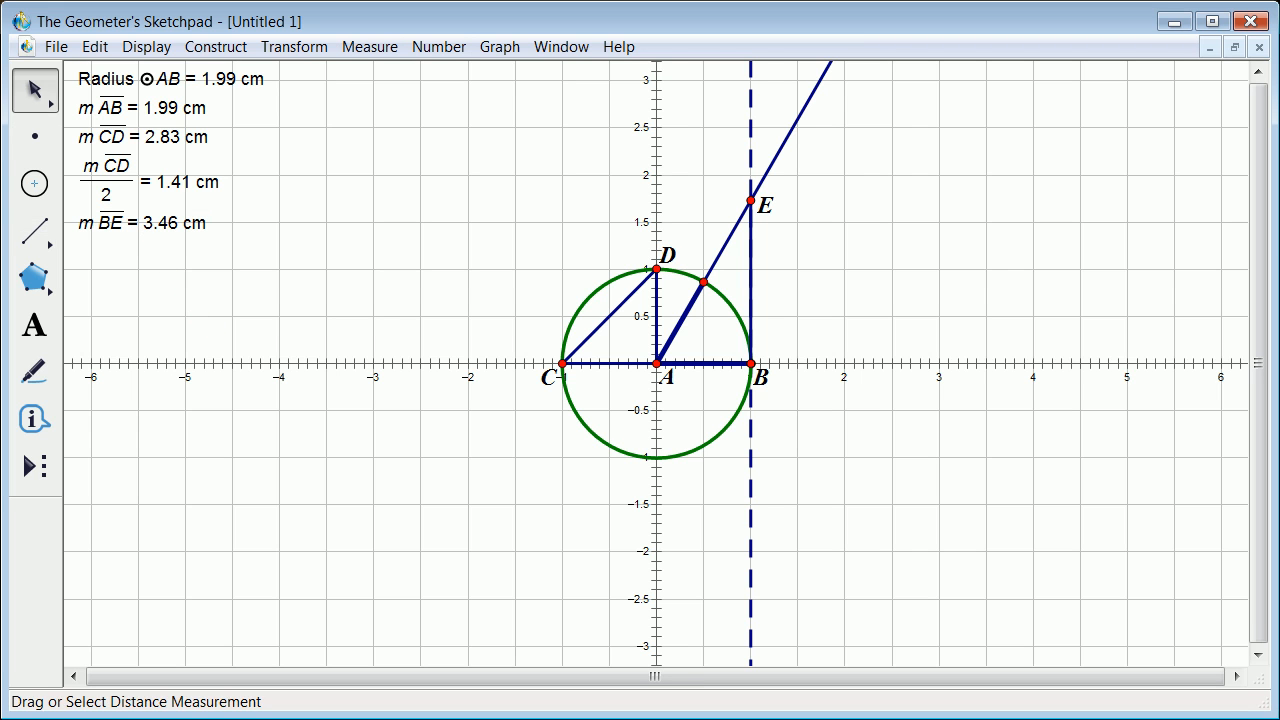
{"action": "left_click", "coordinate": [142, 223]}
{"action": "left_click", "coordinate": [439, 47]}
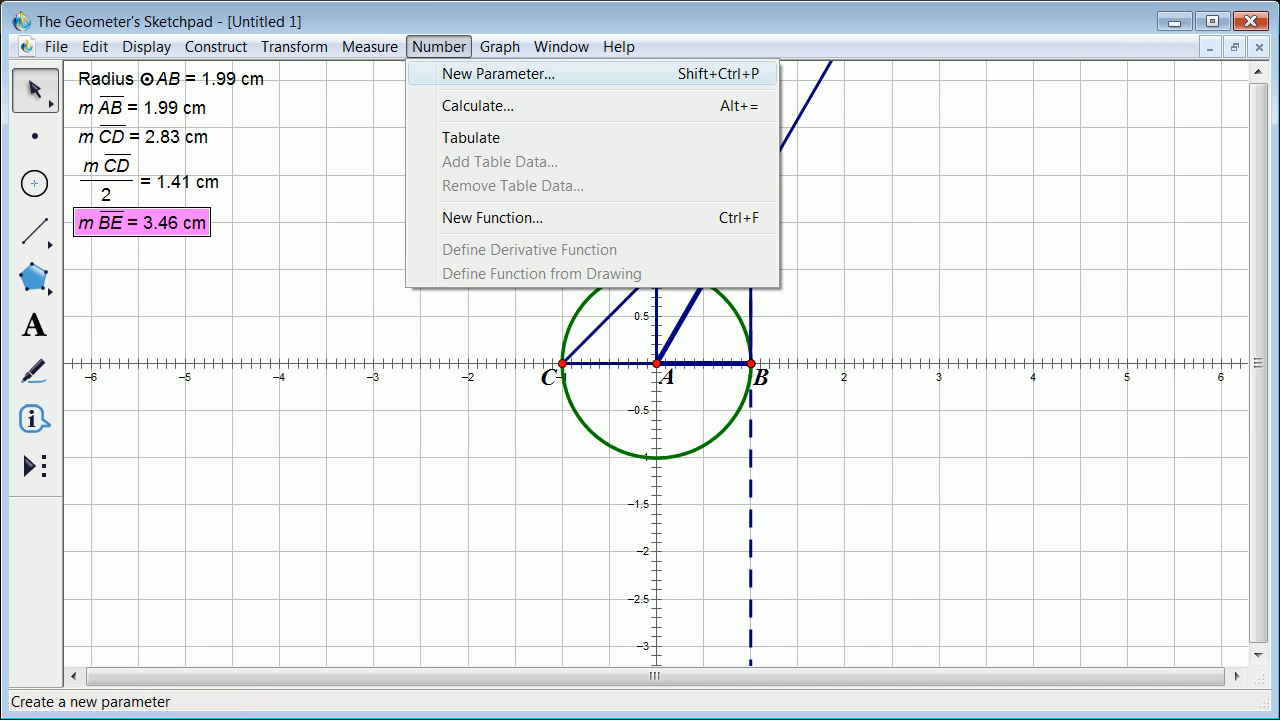
{"action": "left_click", "coordinate": [478, 105]}
{"action": "left_click", "coordinate": [717, 300]}
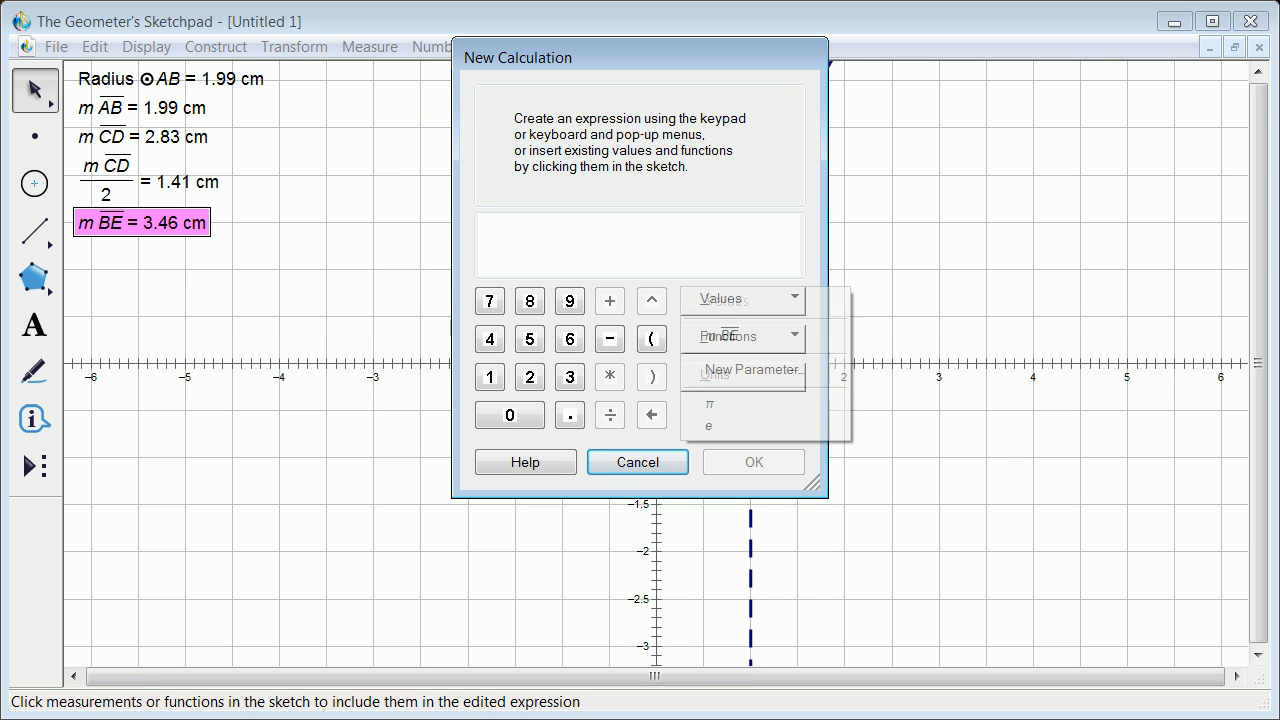
{"action": "left_click", "coordinate": [722, 335]}
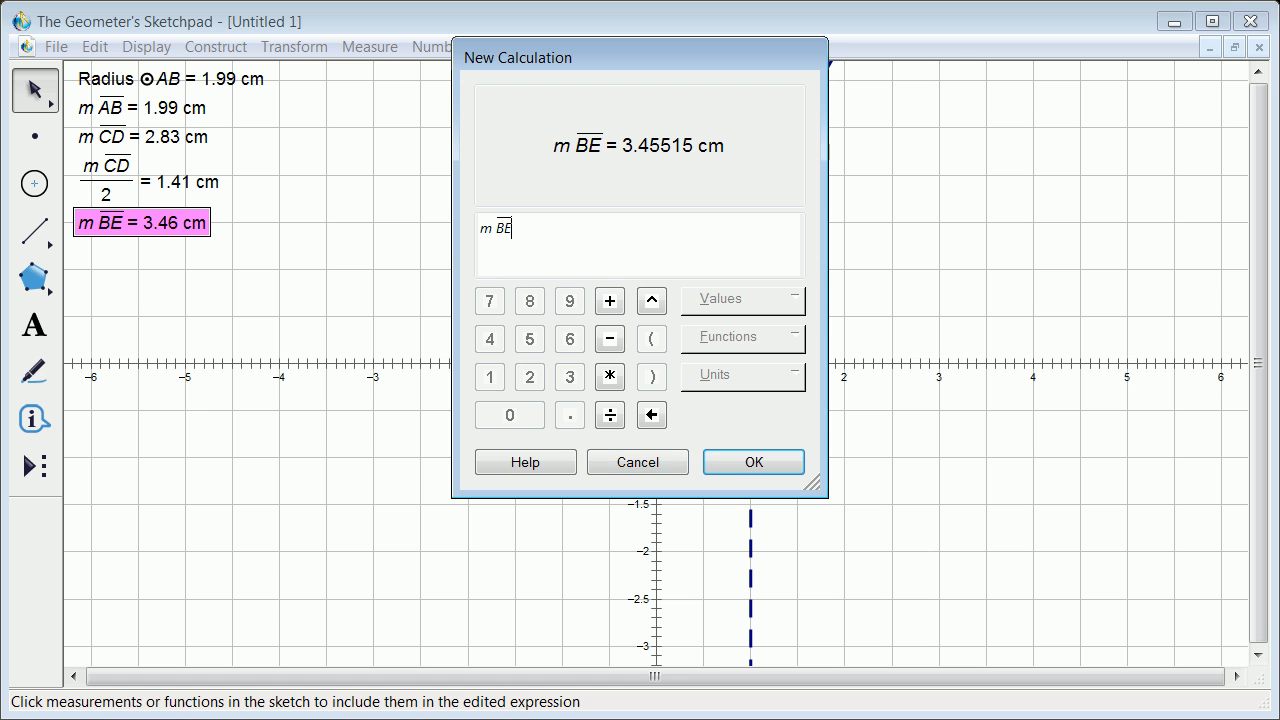
{"action": "type", "text": "/2"}
{"action": "key", "text": "Return"}
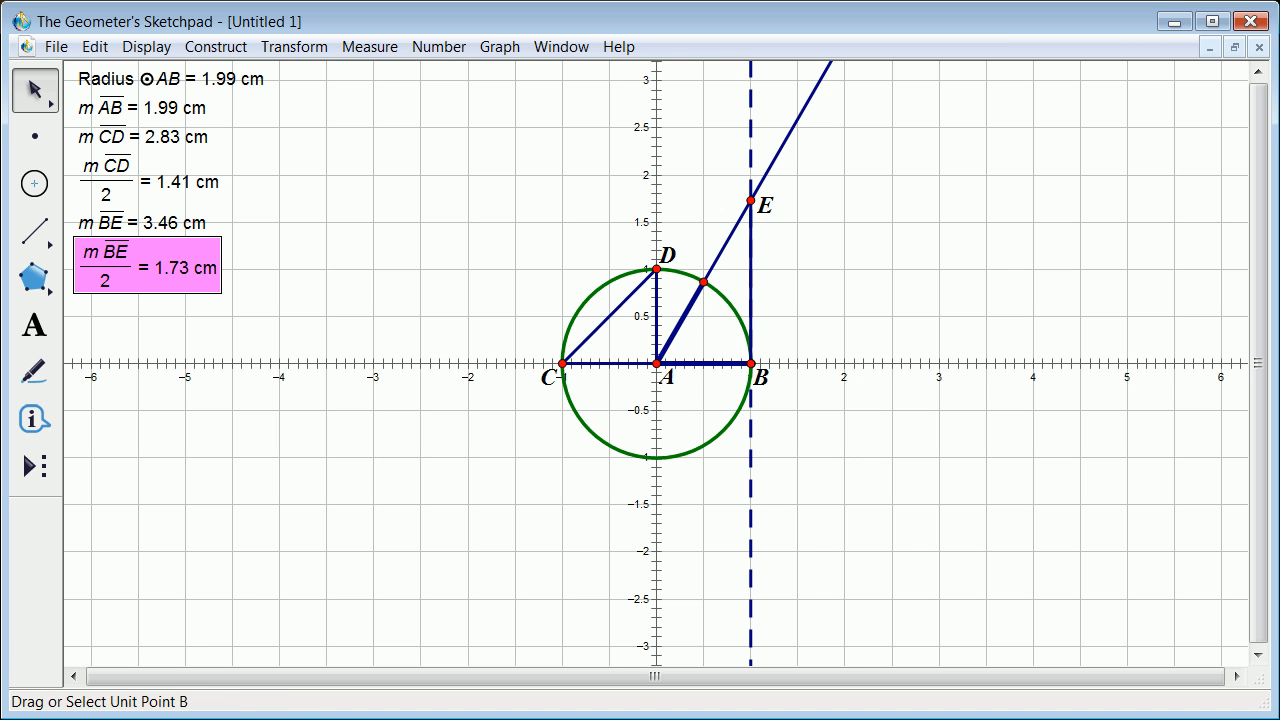
- Move unit point B along the x-axis toward A until the circle's radius is about 1.00 cm
{"action": "left_click_drag", "start_coordinate": [751, 363], "coordinate": [704, 363]}
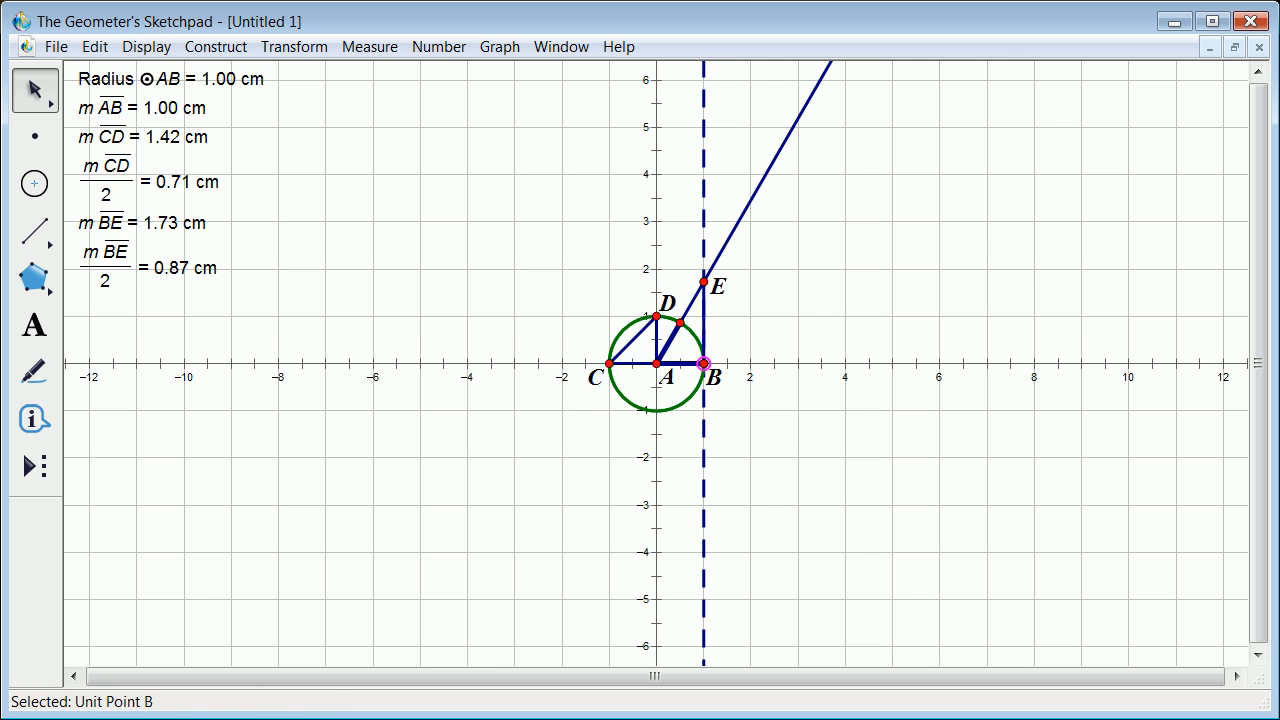
- Place a point on the x-axis near 8 and construct a circle centered there with segment BE as radius
{"action": "left_click", "coordinate": [704, 322]}
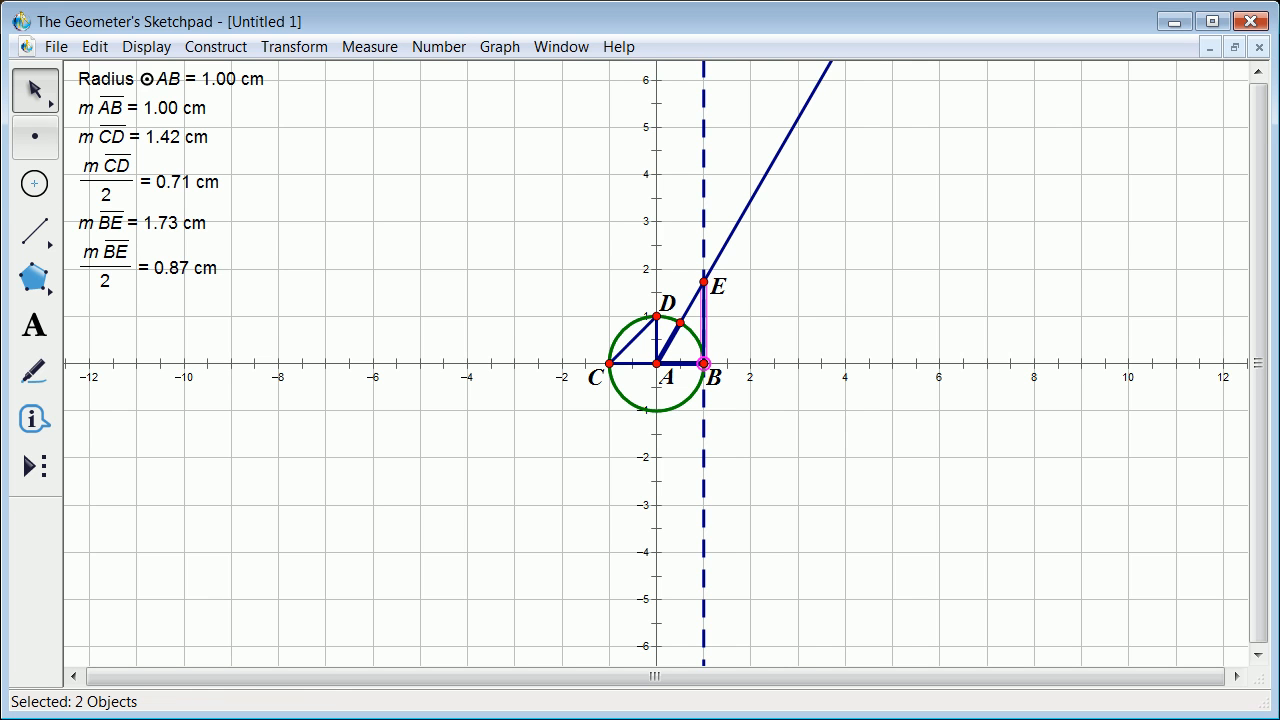
{"action": "left_click", "coordinate": [35, 136]}
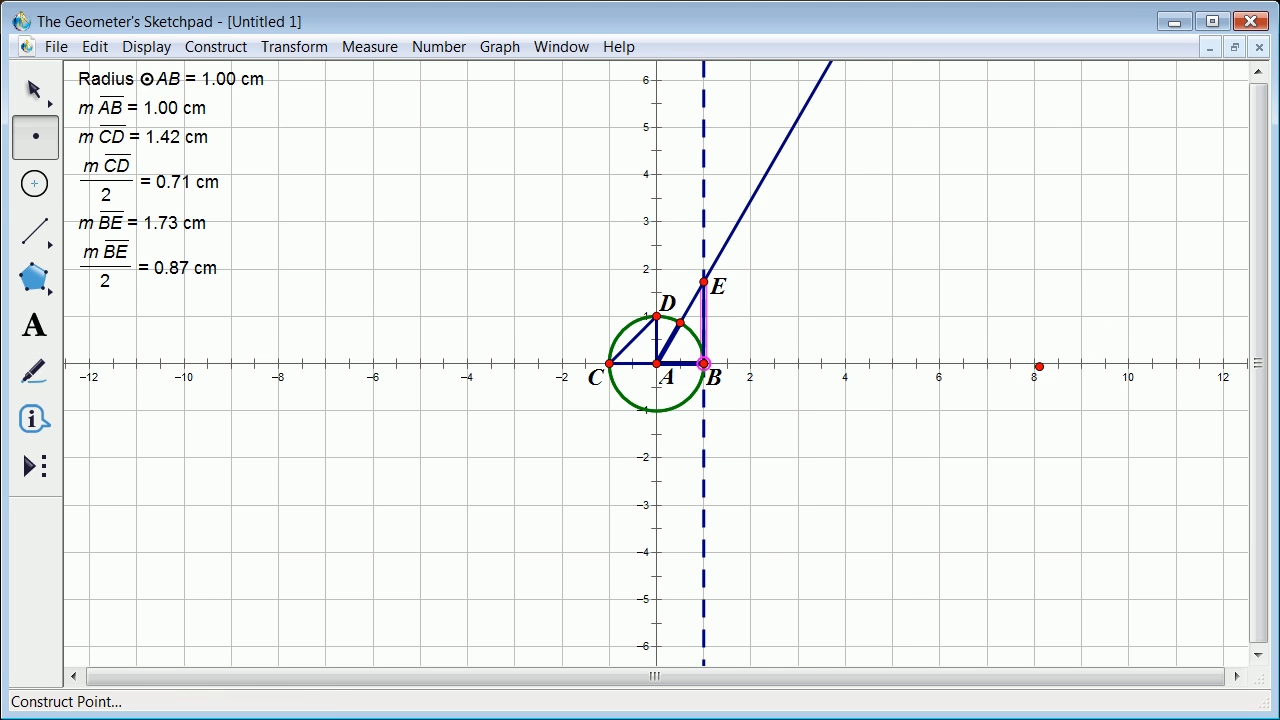
{"action": "left_click", "coordinate": [1037, 363]}
{"action": "key", "text": "Escape"}
{"action": "left_click", "coordinate": [704, 320]}
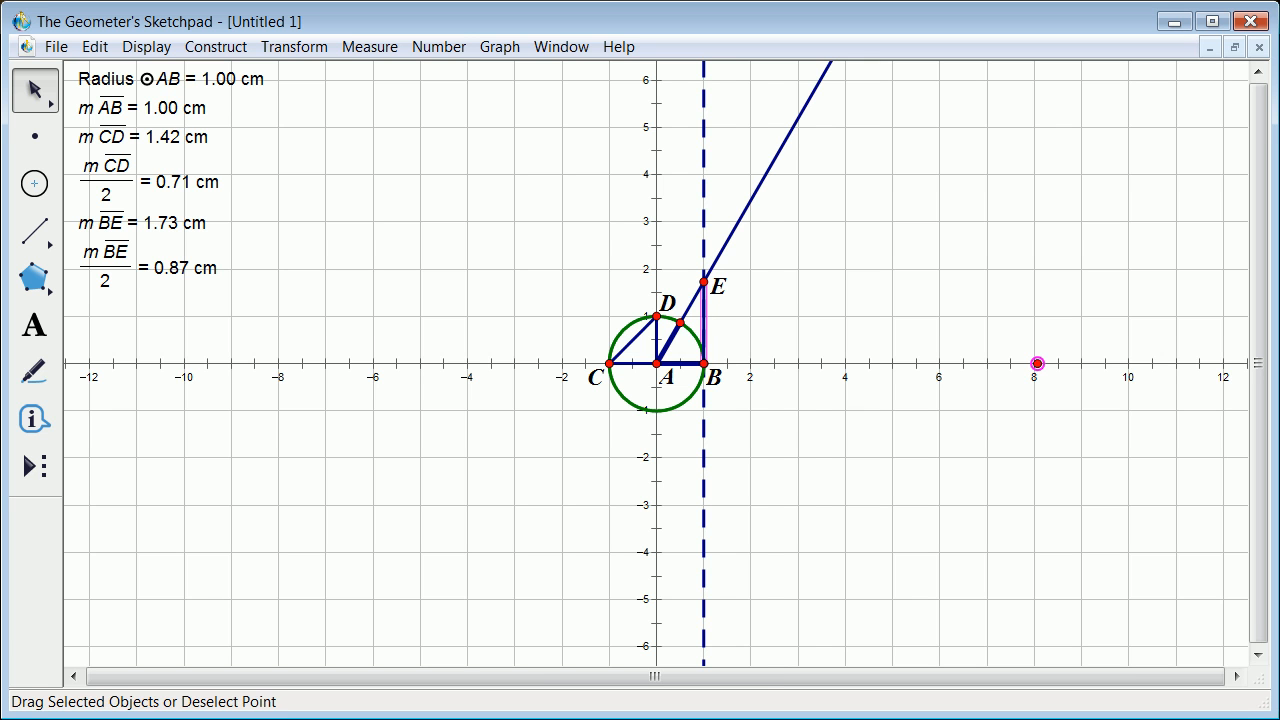
{"action": "left_click", "coordinate": [216, 46]}
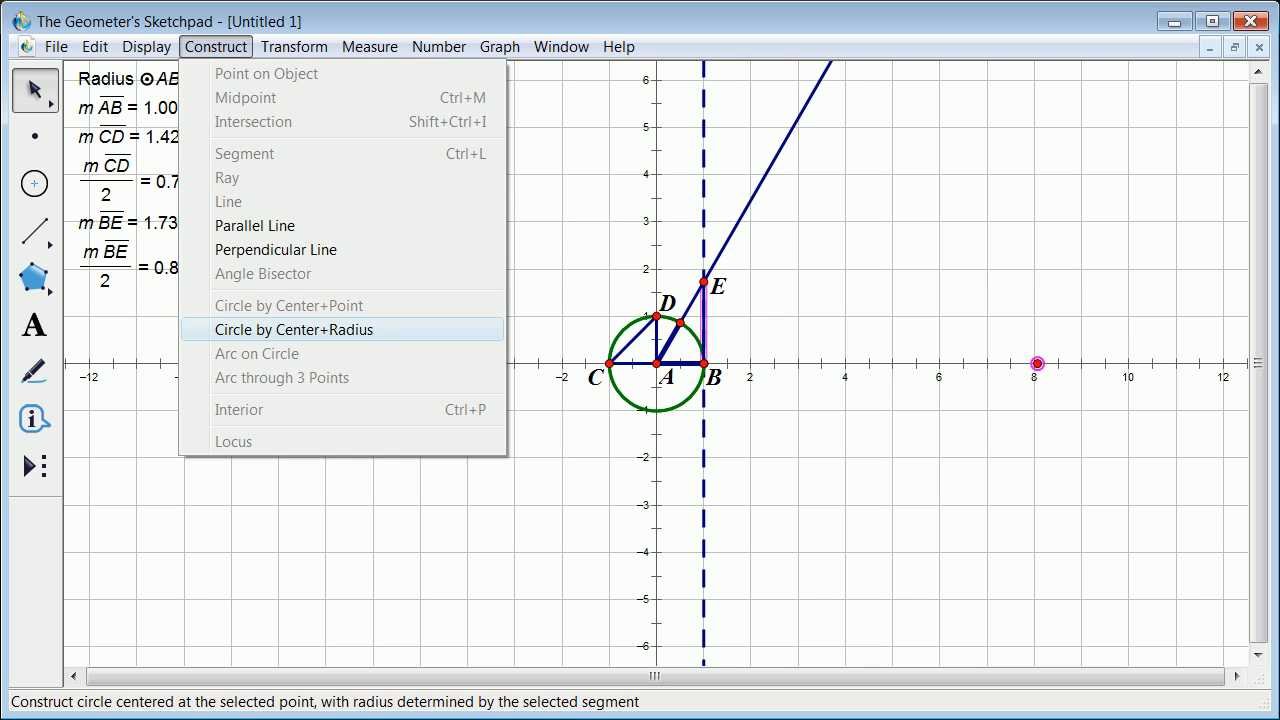
{"action": "left_click", "coordinate": [294, 329]}
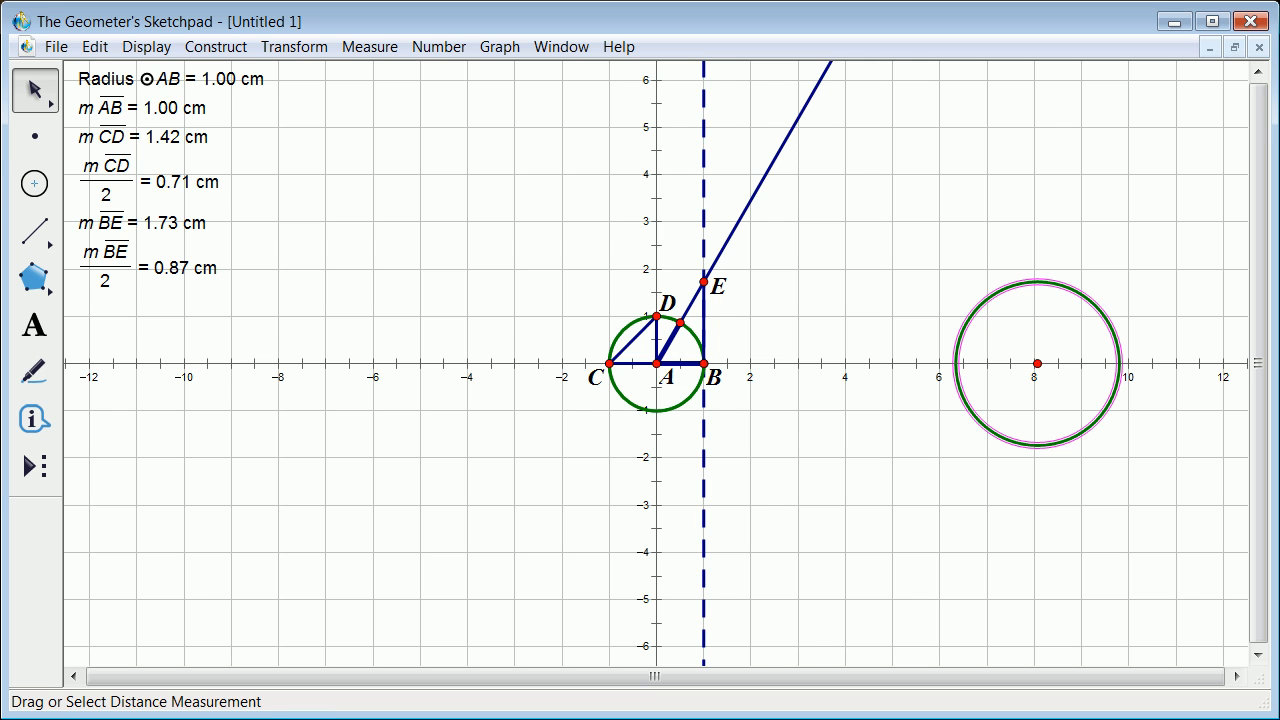
- Place a point where the new circle meets the x-axis near 10, and construct a circle there with segment CD as radius
{"action": "left_click", "coordinate": [36, 136]}
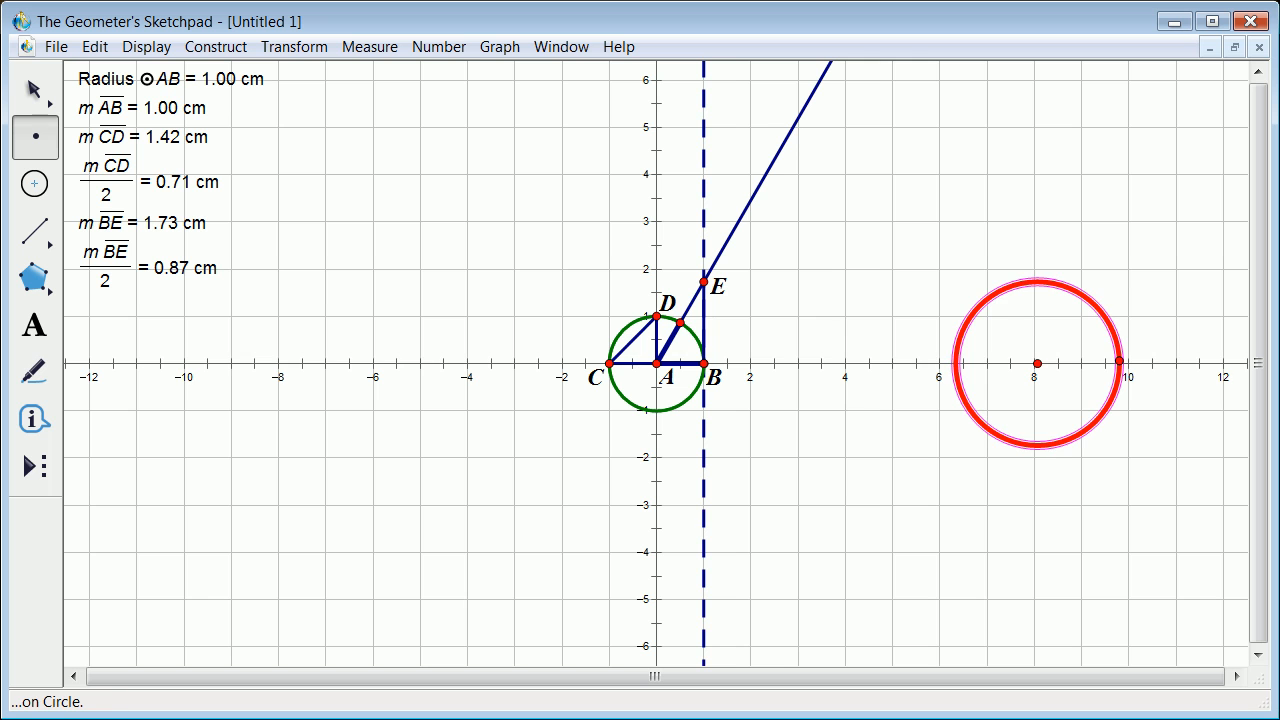
{"action": "left_click", "coordinate": [1119, 363]}
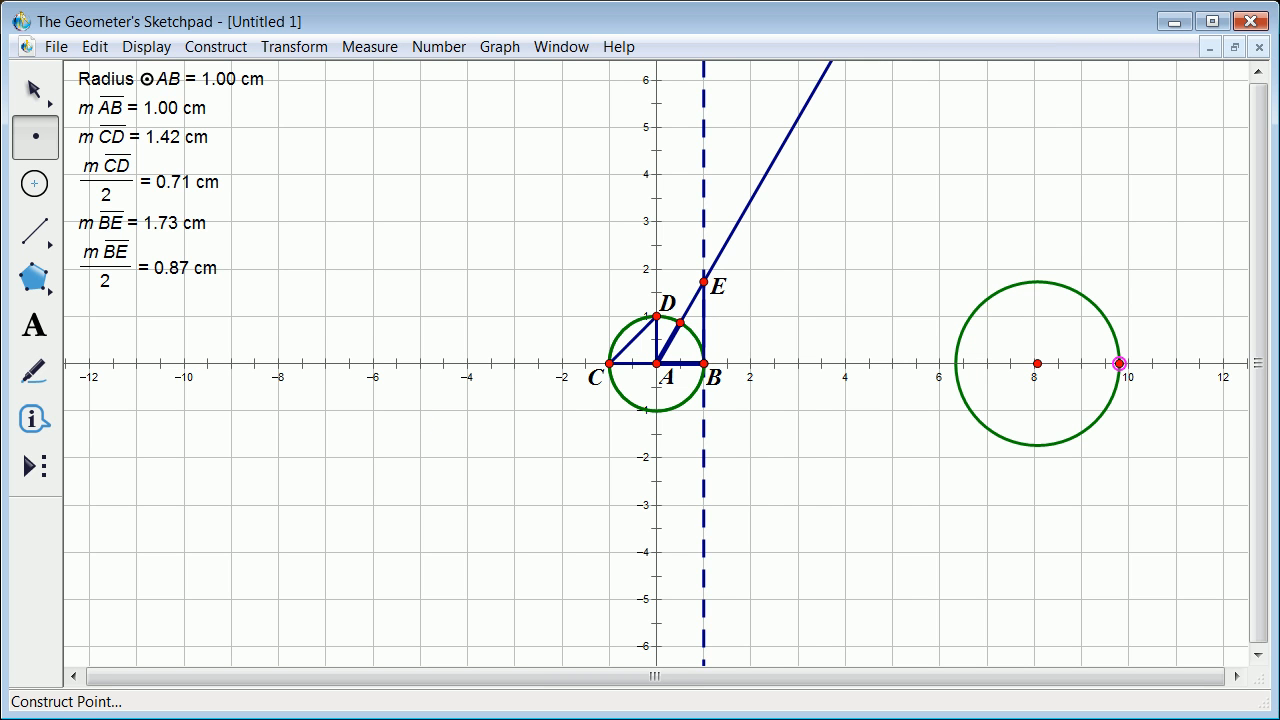
{"action": "left_click", "coordinate": [34, 90]}
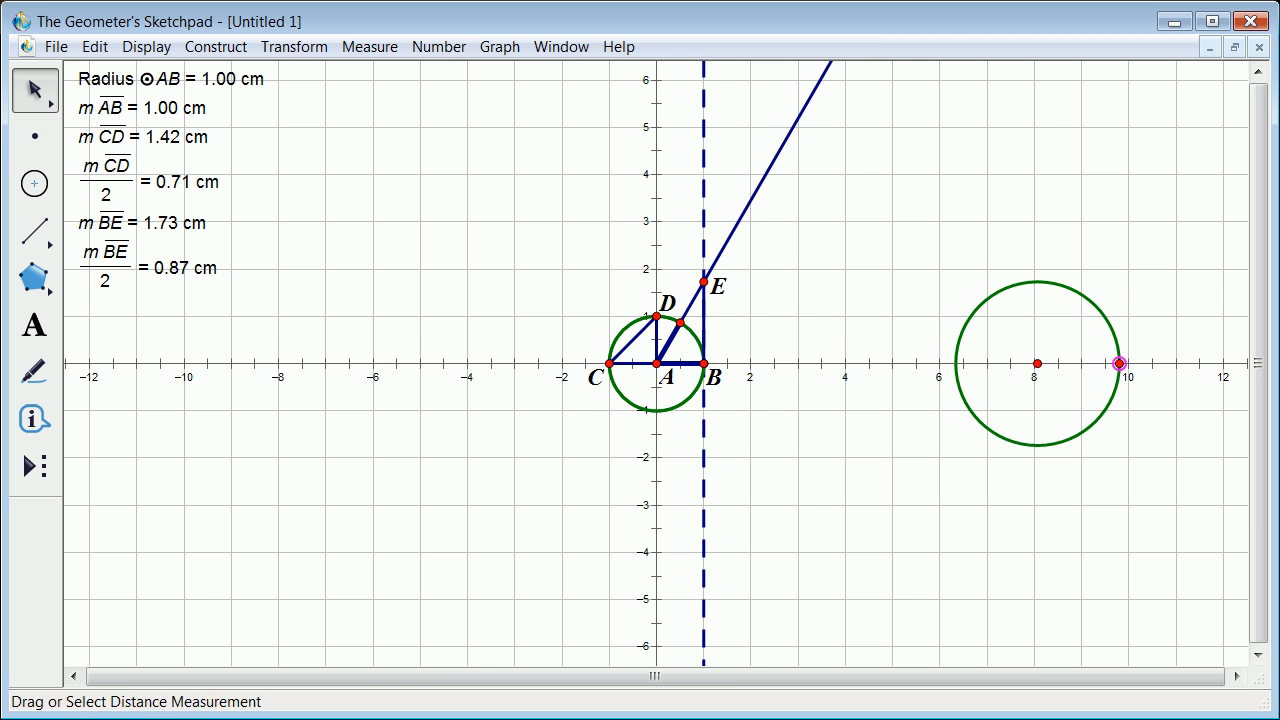
{"action": "left_click", "coordinate": [630, 342]}
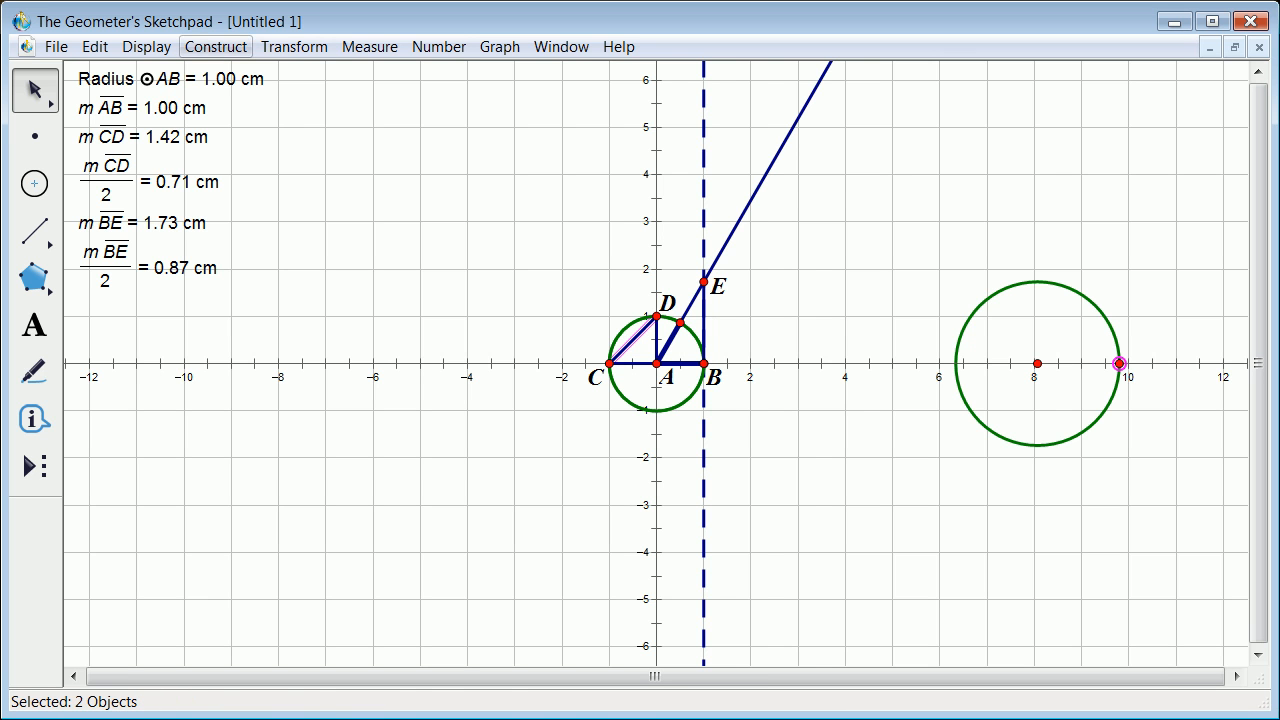
{"action": "left_click", "coordinate": [216, 46]}
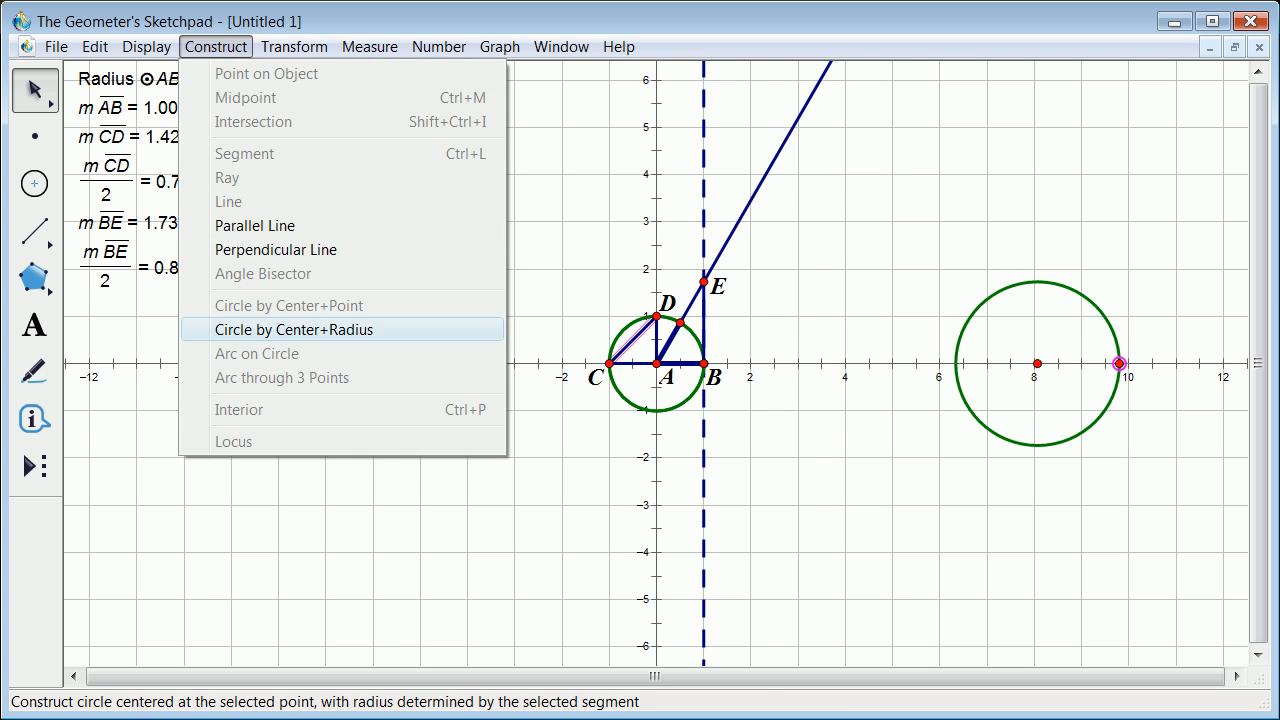
{"action": "left_click", "coordinate": [294, 329]}
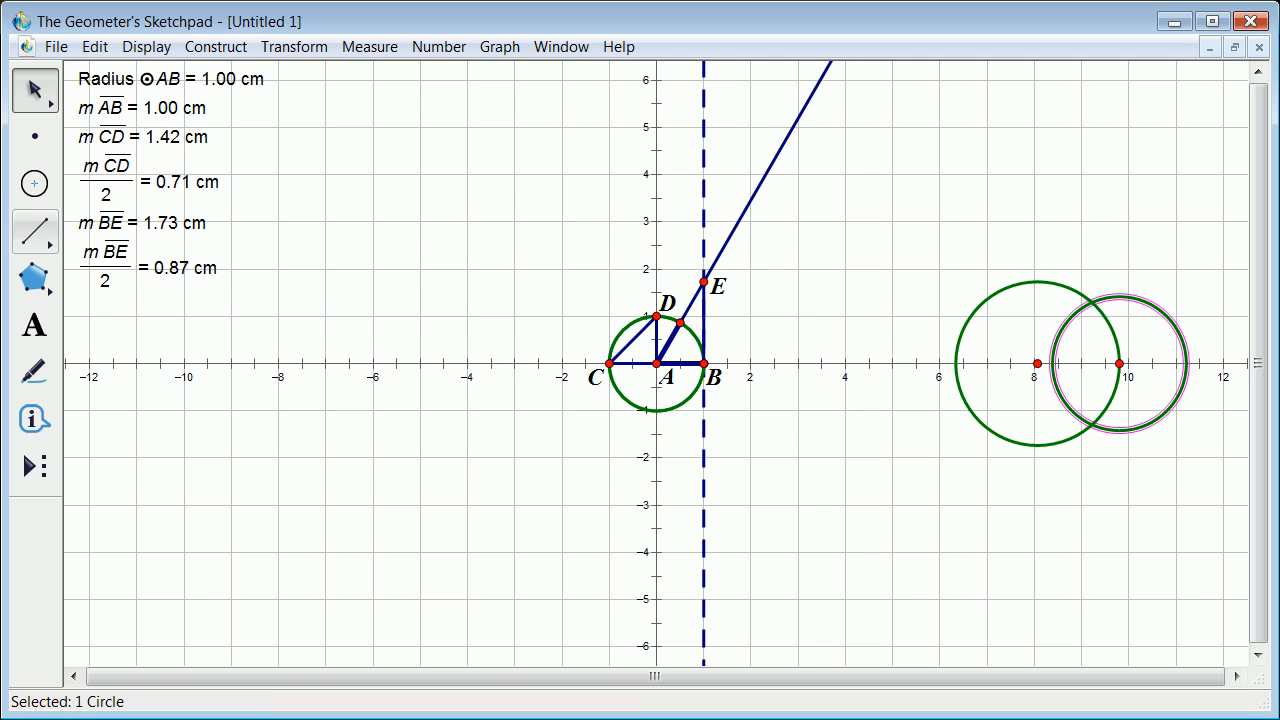
- Draw a vertical segment from the smaller circle's center up to its top, and a segment joining the two circles' centers
{"action": "left_click", "coordinate": [35, 135]}
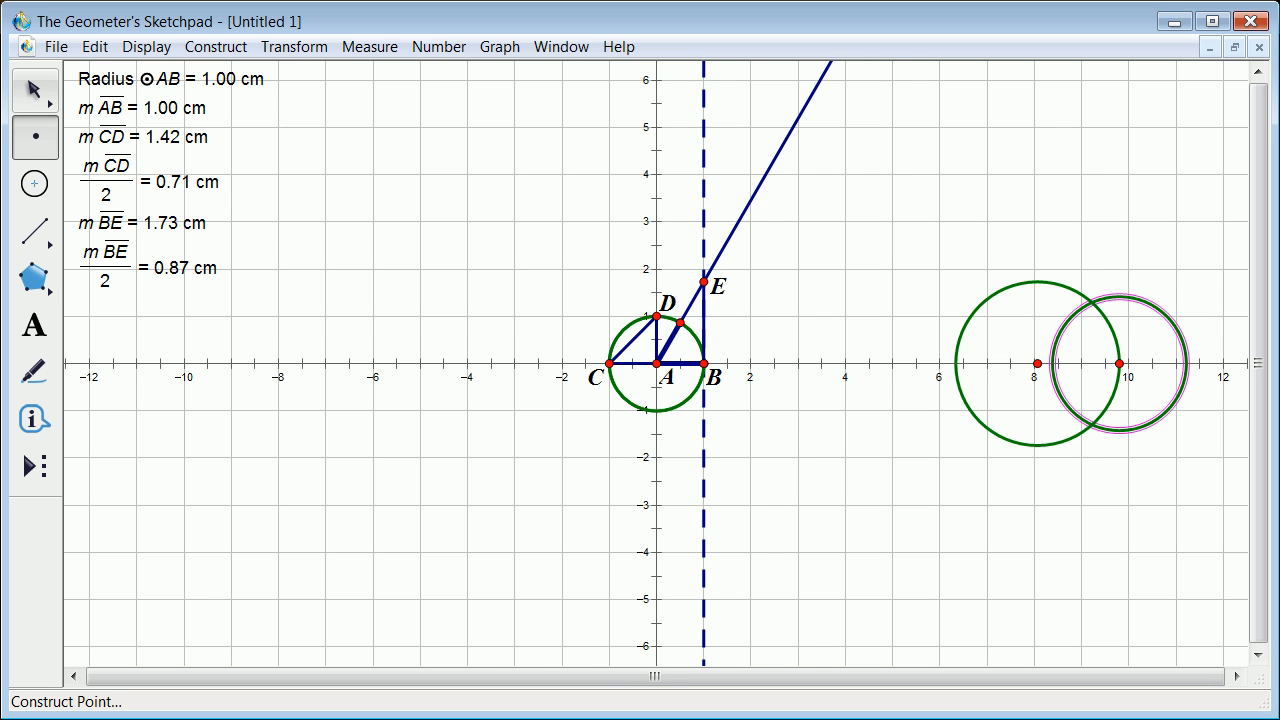
{"action": "left_click", "coordinate": [35, 231]}
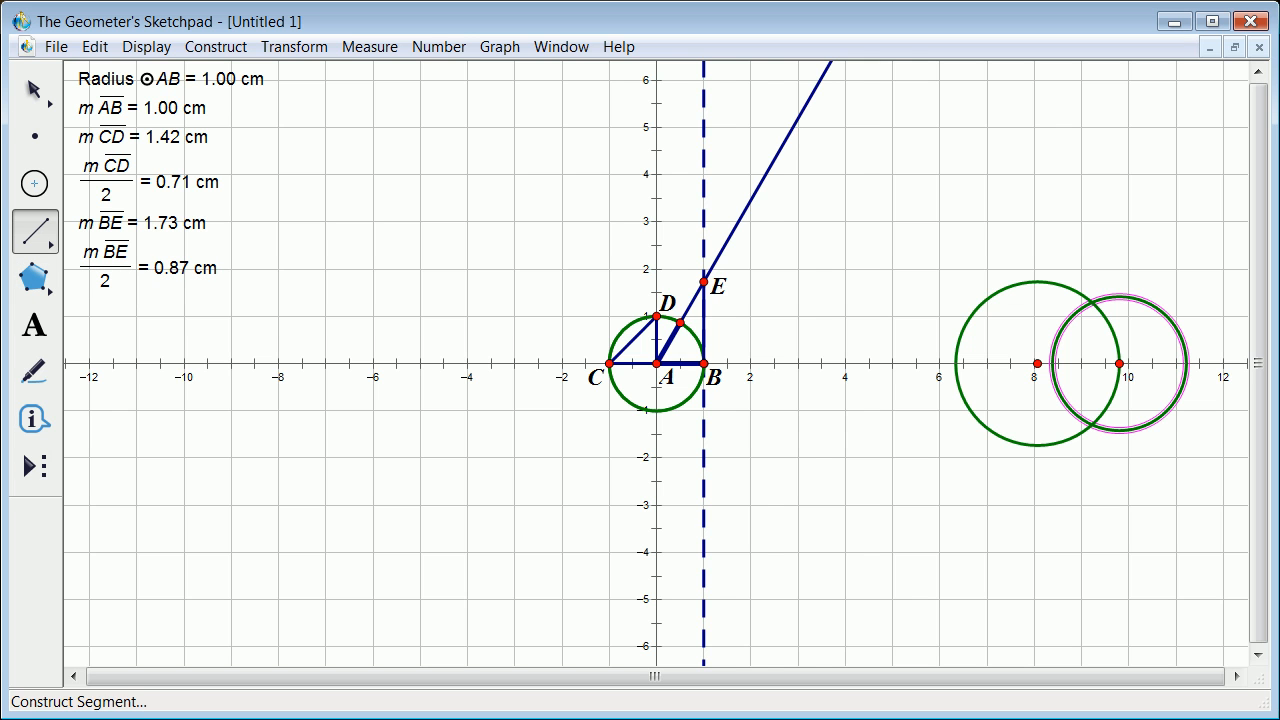
{"action": "mouse_move", "coordinate": [1119, 363]}
{"action": "left_mouse_down"}
{"action": "mouse_move", "coordinate": [1137, 274]}
{"action": "mouse_move", "coordinate": [1119, 297]}
{"action": "left_mouse_up"}
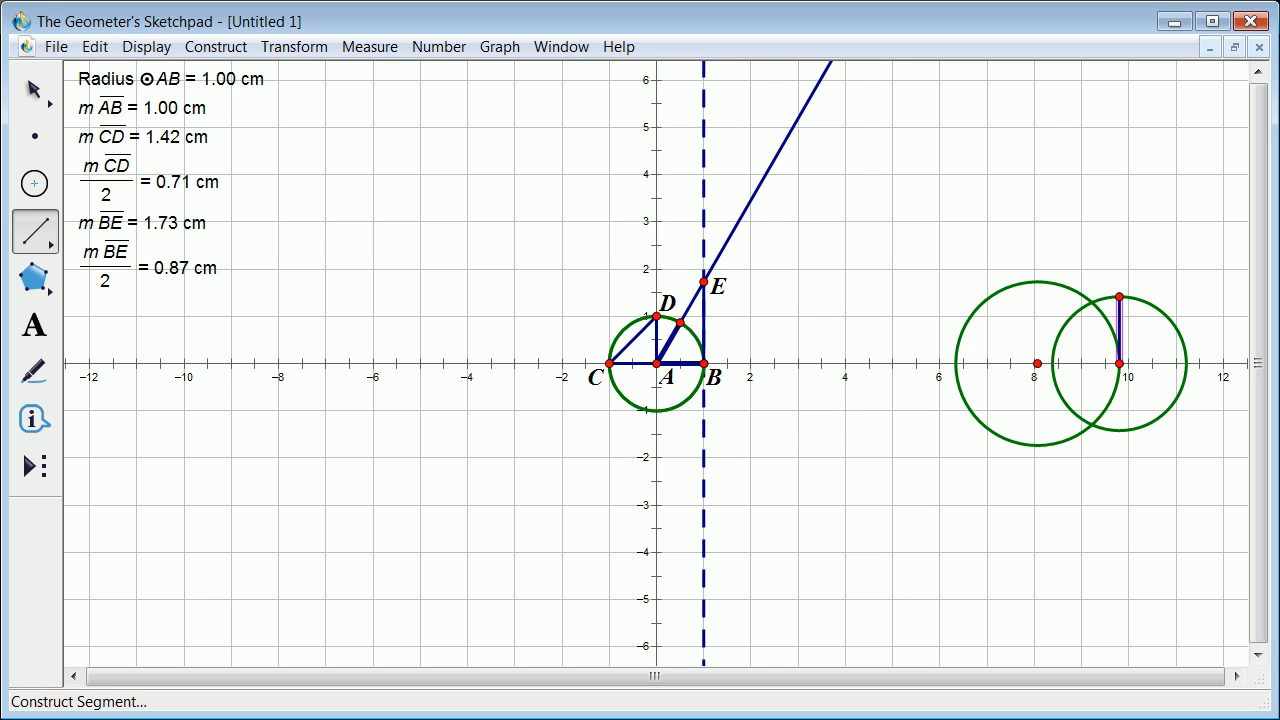
{"action": "left_click", "coordinate": [35, 90]}
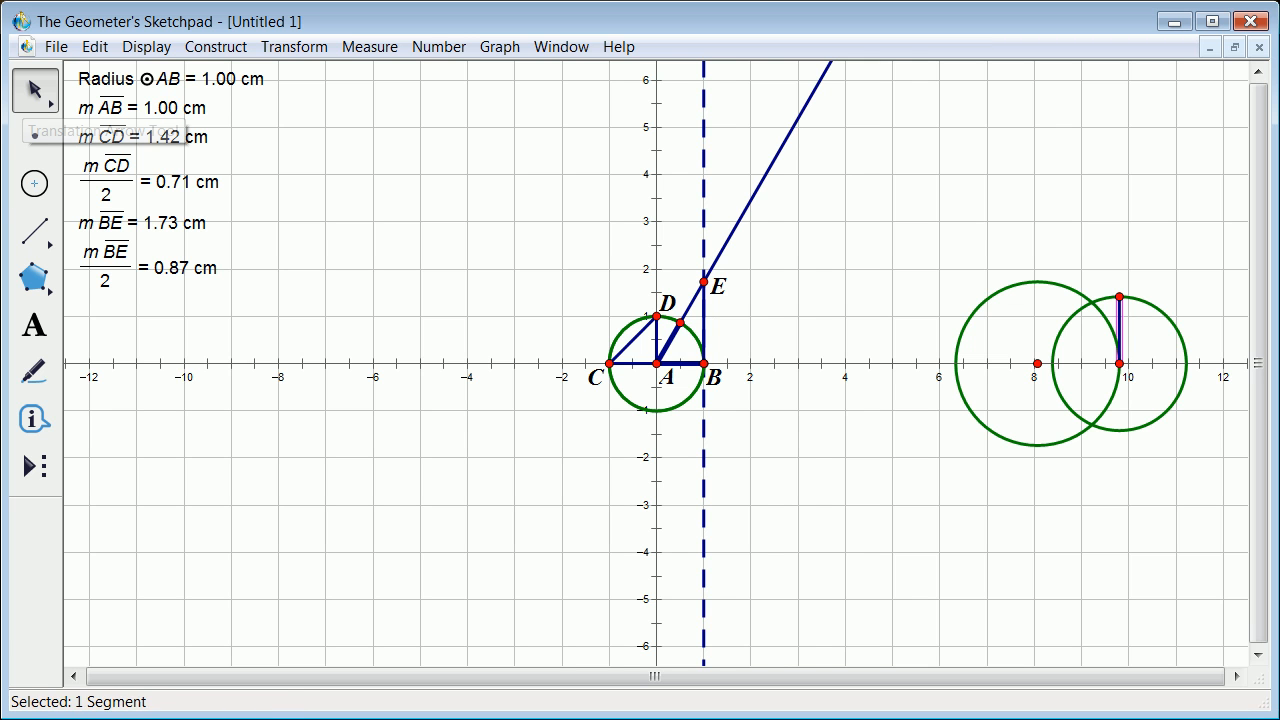
{"action": "left_click", "coordinate": [35, 231]}
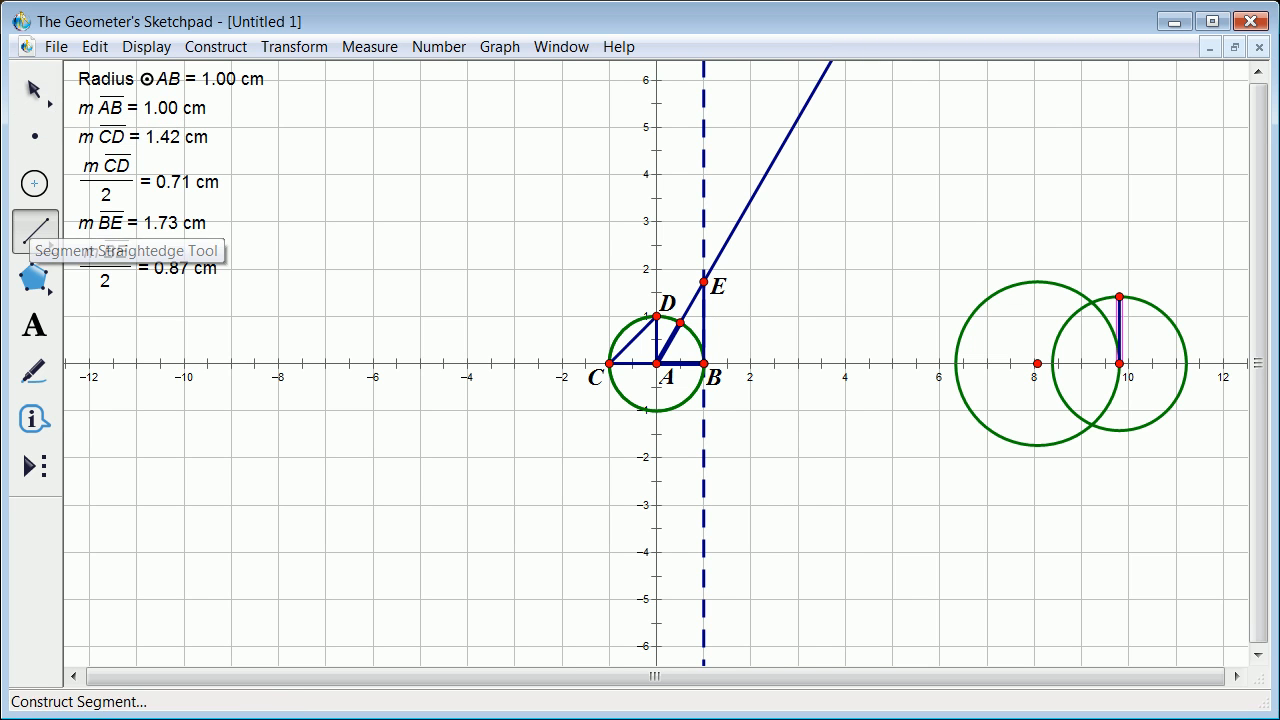
{"action": "mouse_move", "coordinate": [1037, 363]}
{"action": "left_mouse_down"}
{"action": "mouse_move", "coordinate": [1140, 364]}
{"action": "mouse_move", "coordinate": [1119, 363]}
{"action": "left_mouse_up"}
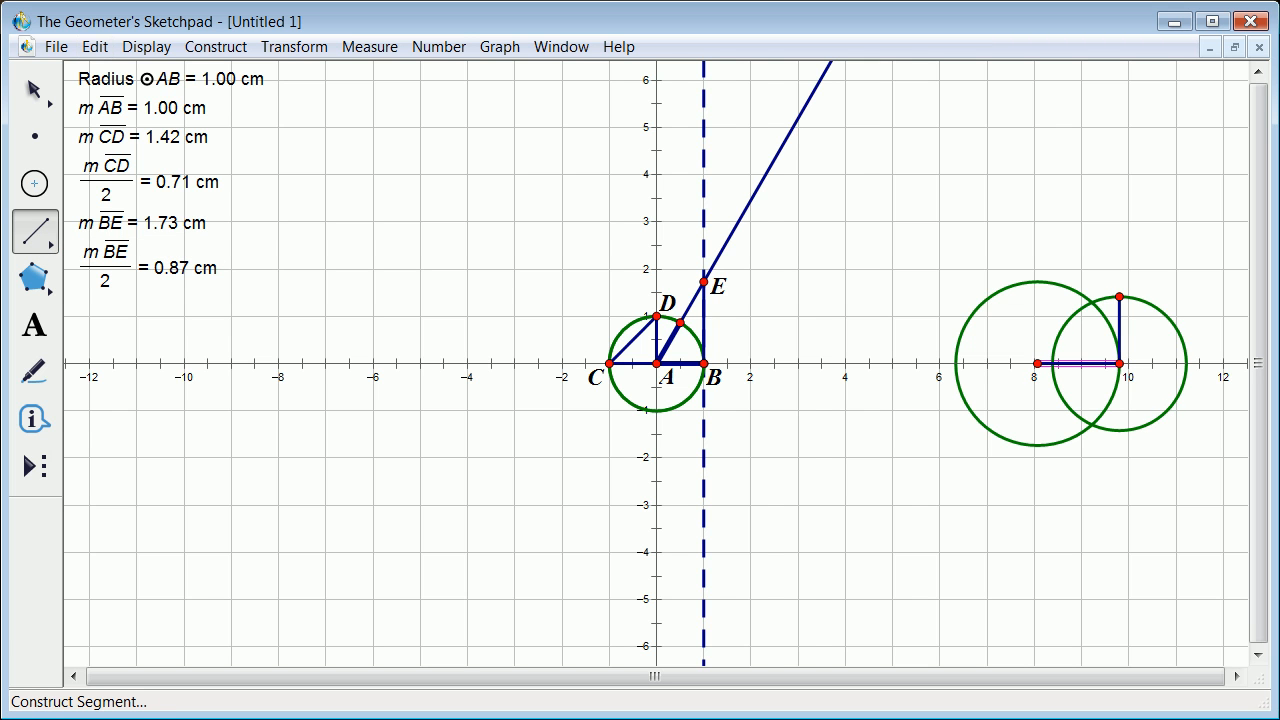
{"action": "left_click", "coordinate": [34, 90]}
{"action": "key", "text": "Escape"}
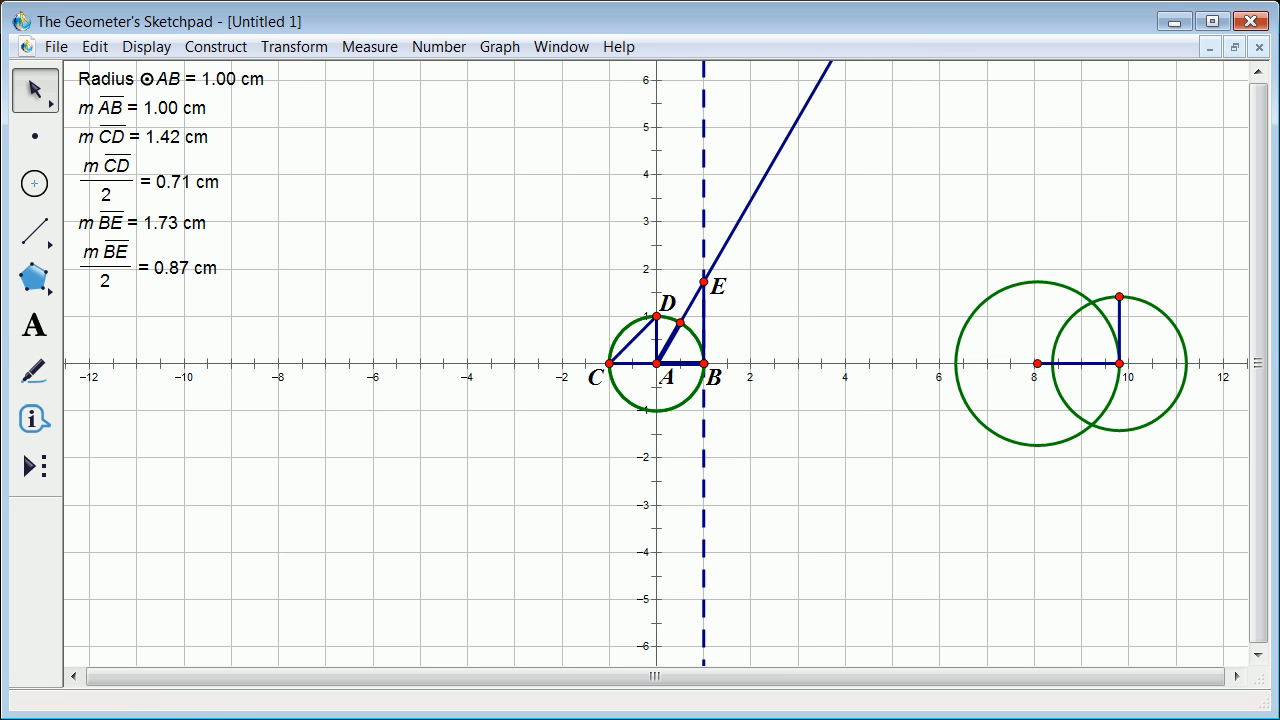
- Construct a line through the vertical segment's upper endpoint, parallel to the segment joining the two centers
{"action": "left_click", "coordinate": [1085, 363]}
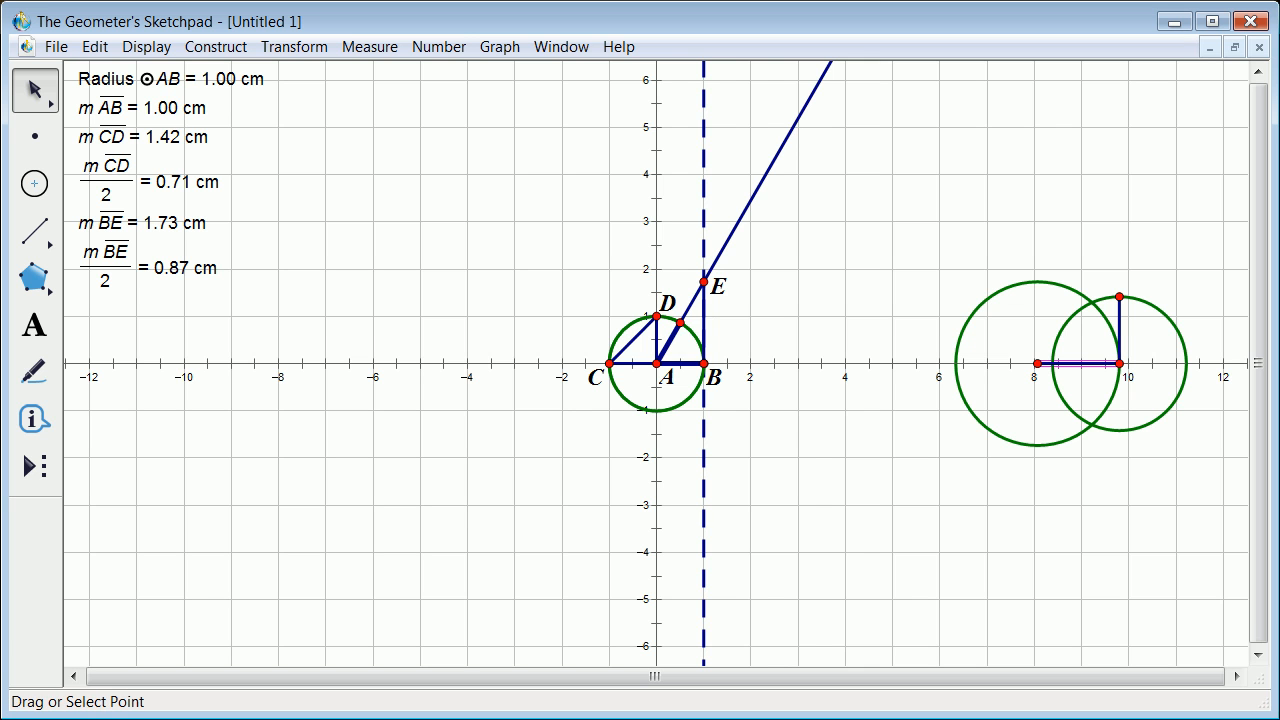
{"action": "left_click", "coordinate": [1119, 297]}
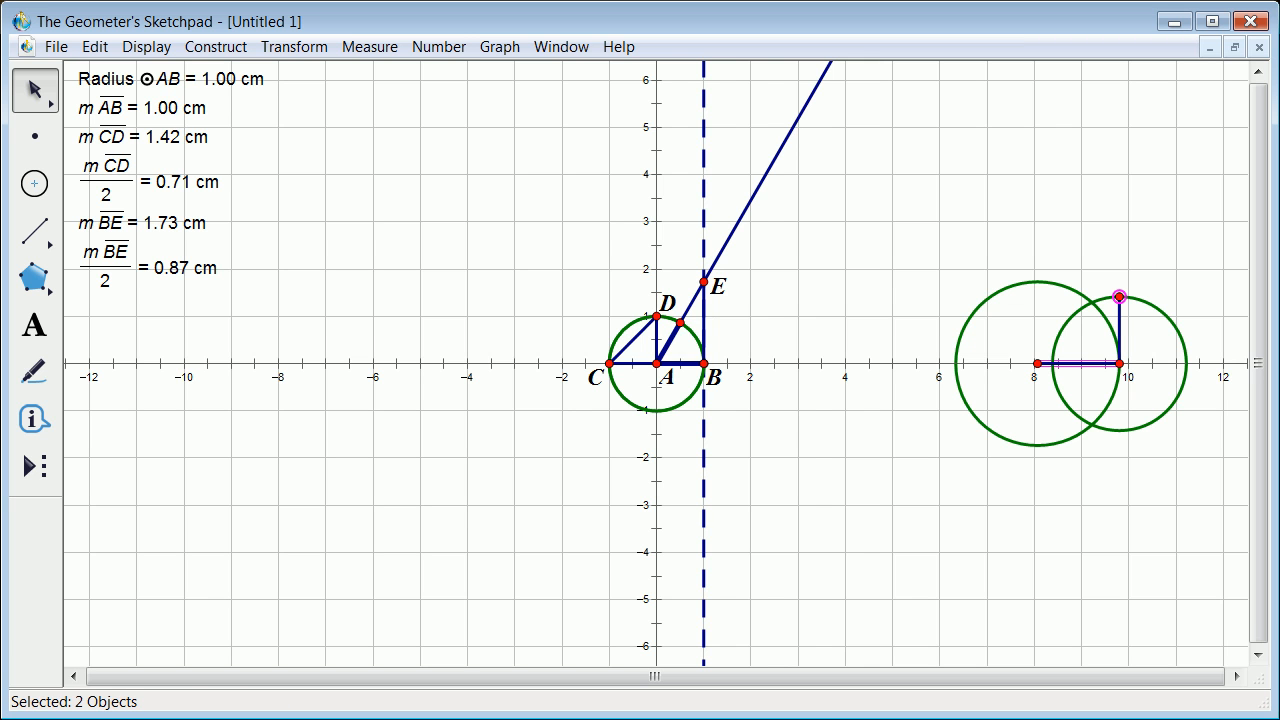
{"action": "left_click", "coordinate": [216, 46]}
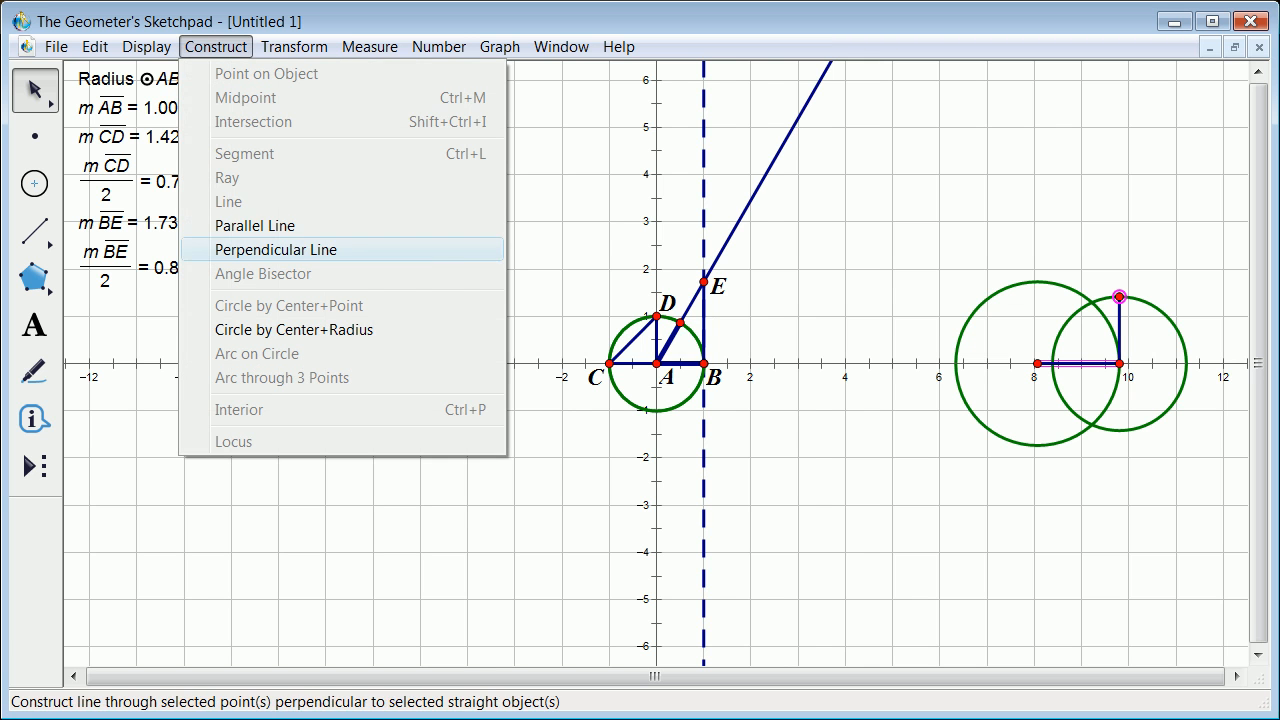
{"action": "left_click", "coordinate": [255, 226]}
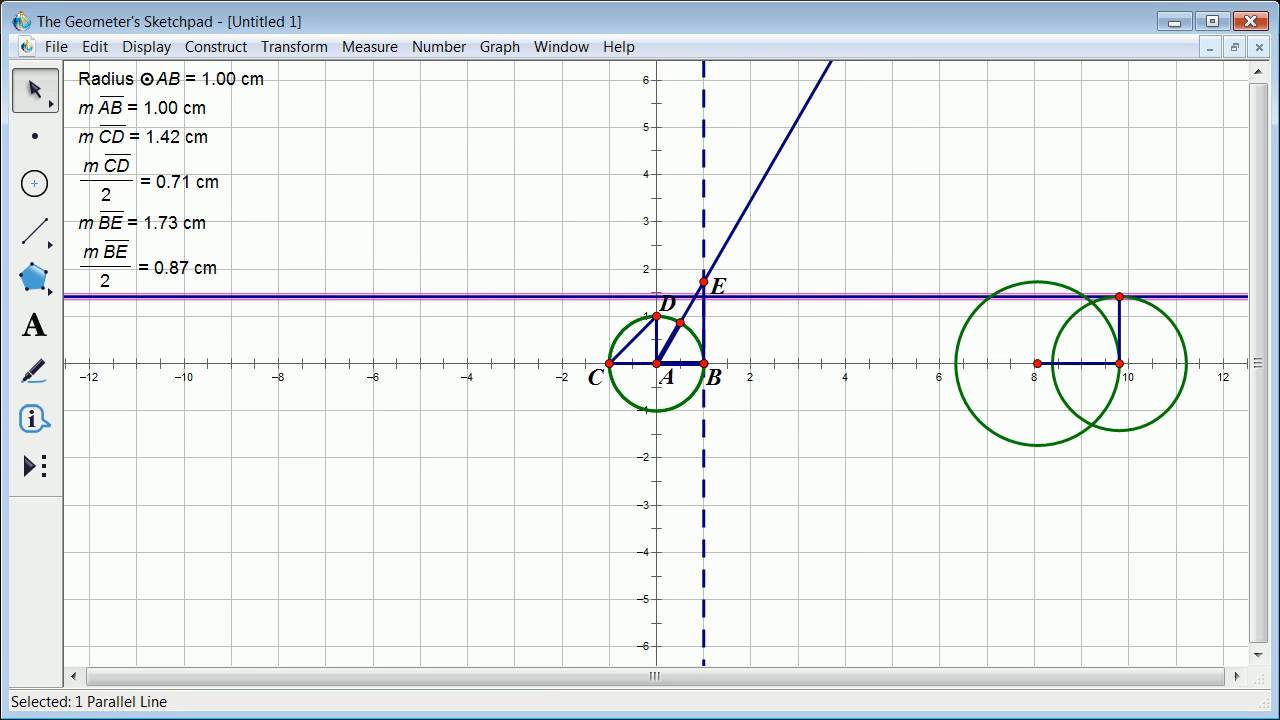
{"action": "key", "text": "Escape"}
- Construct a line through the larger circle's center parallel to the vertical segment, and place a point where it crosses the horizontal parallel line
{"action": "left_click", "coordinate": [1037, 363]}
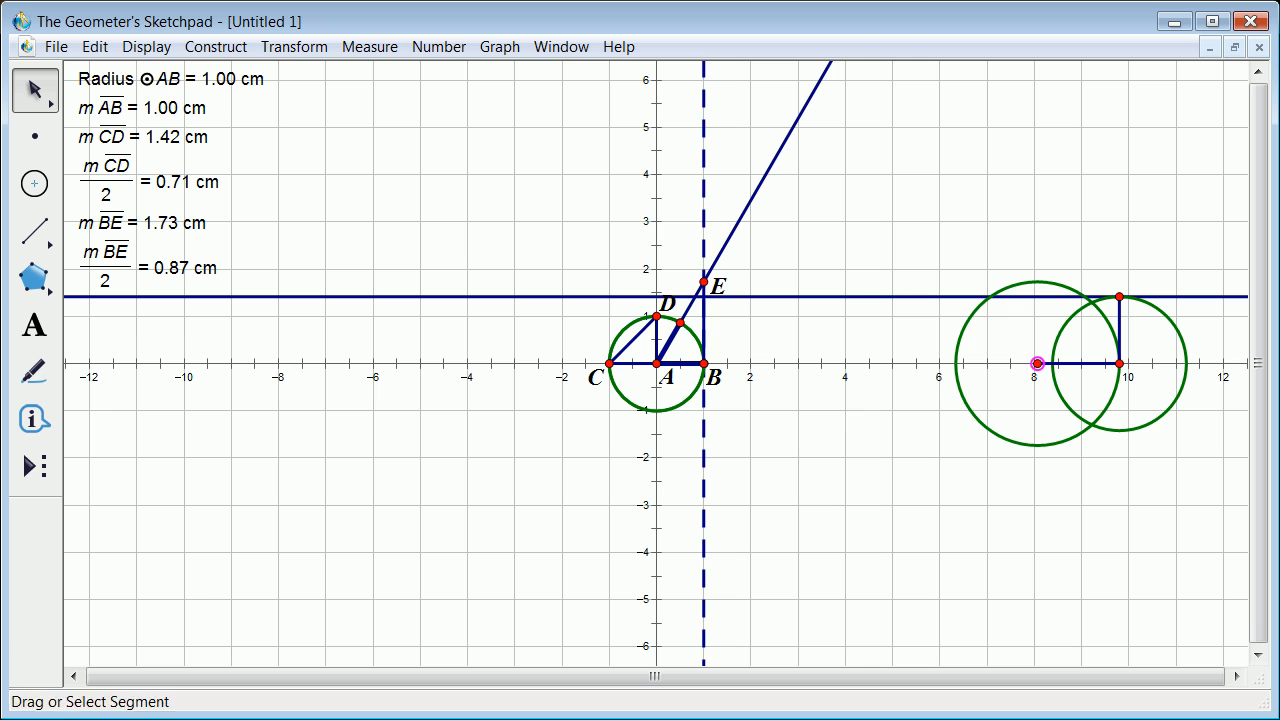
{"action": "left_click", "coordinate": [1120, 330]}
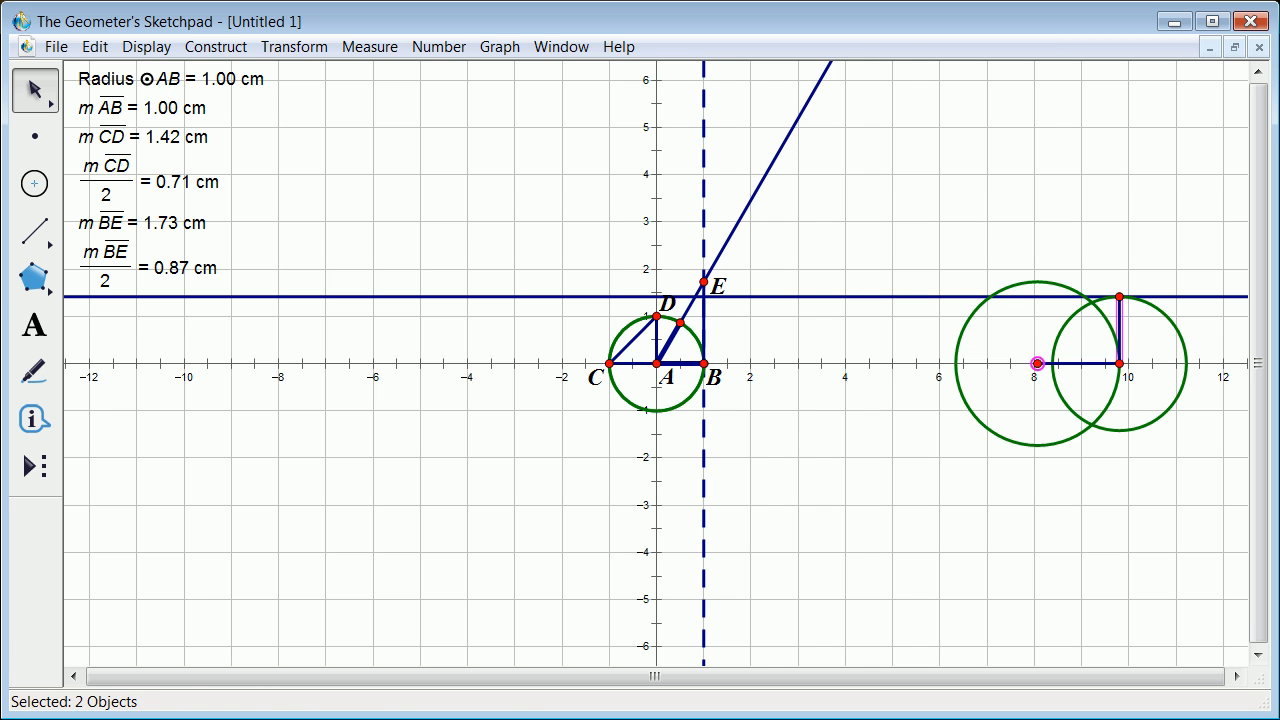
{"action": "left_click", "coordinate": [216, 46]}
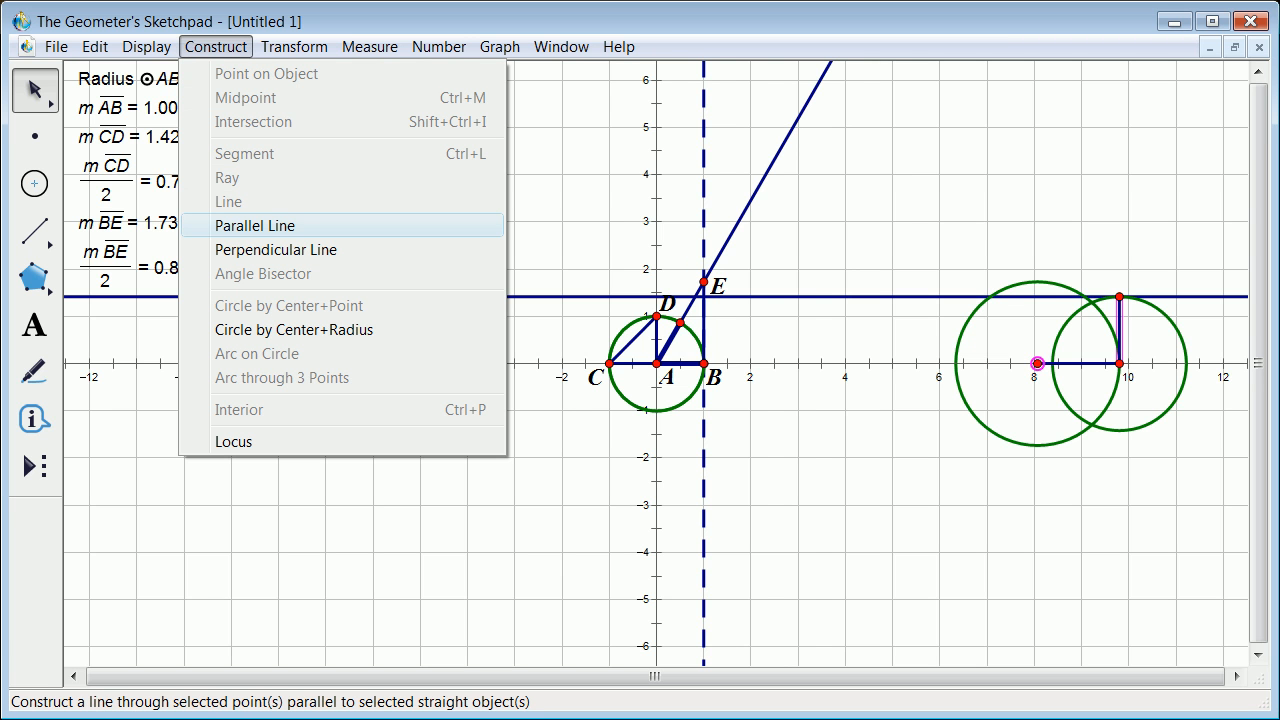
{"action": "left_click", "coordinate": [255, 226]}
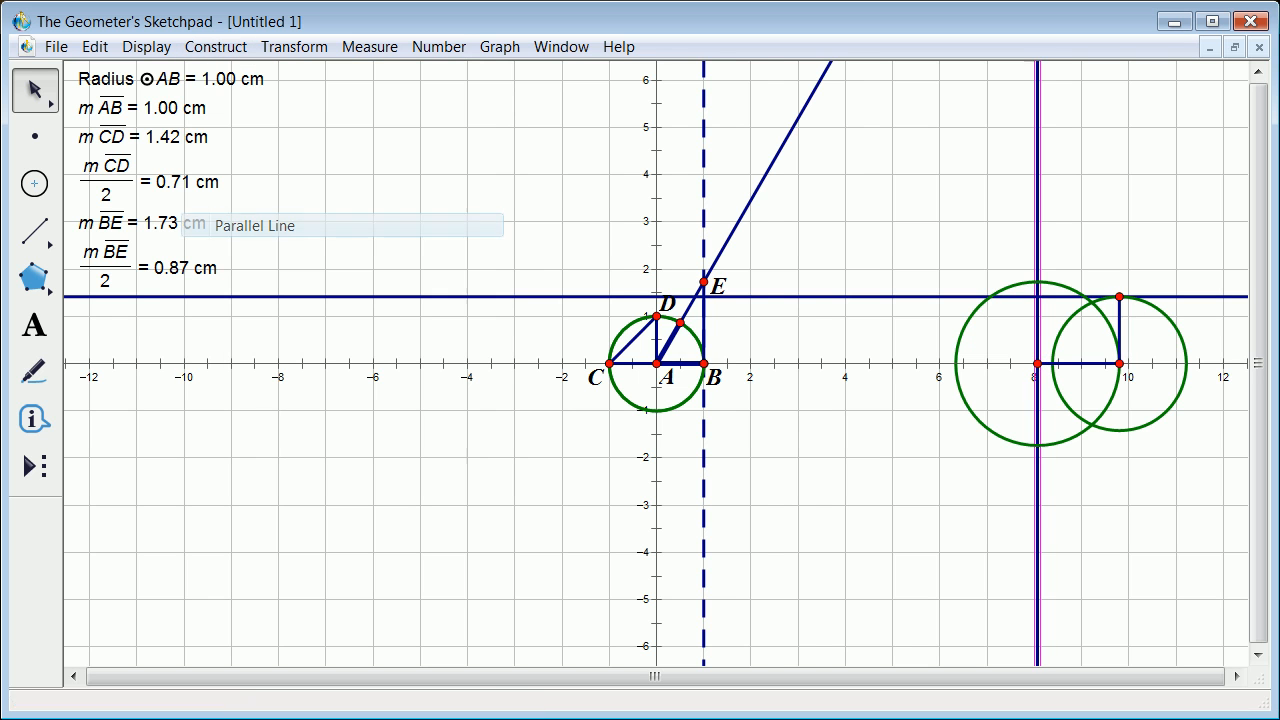
{"action": "left_click", "coordinate": [36, 136]}
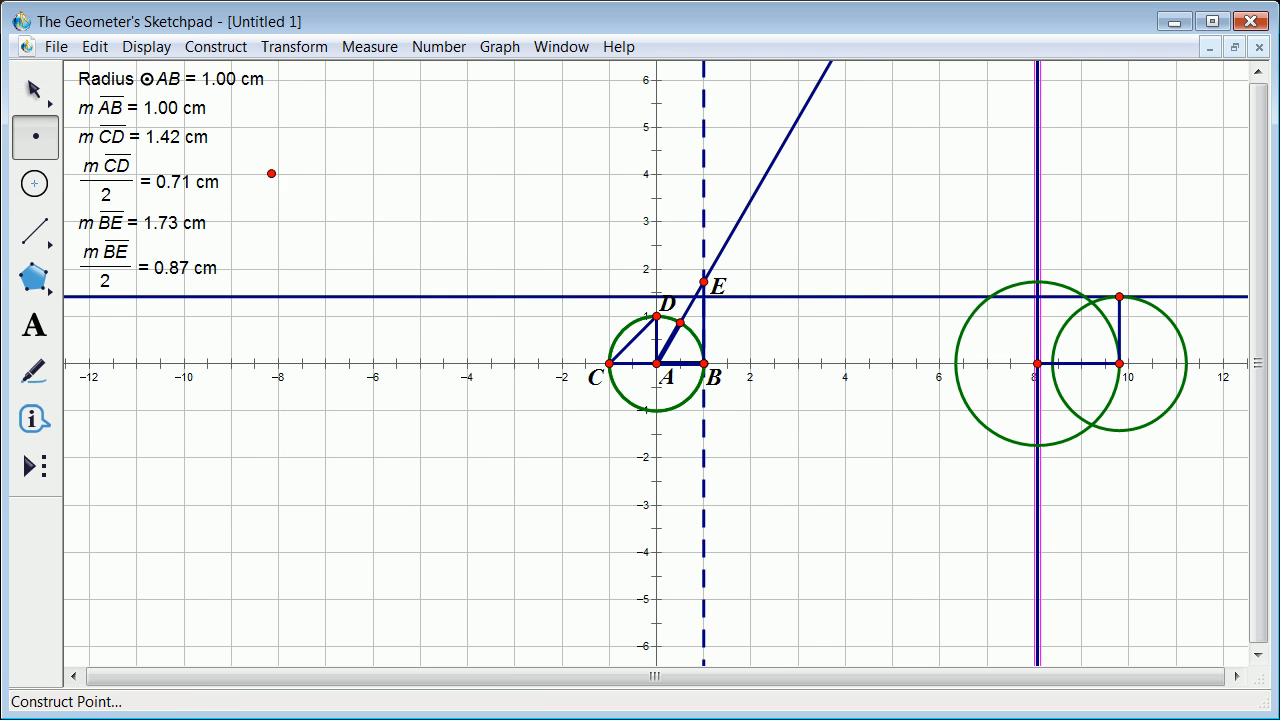
{"action": "left_click", "coordinate": [1037, 296]}
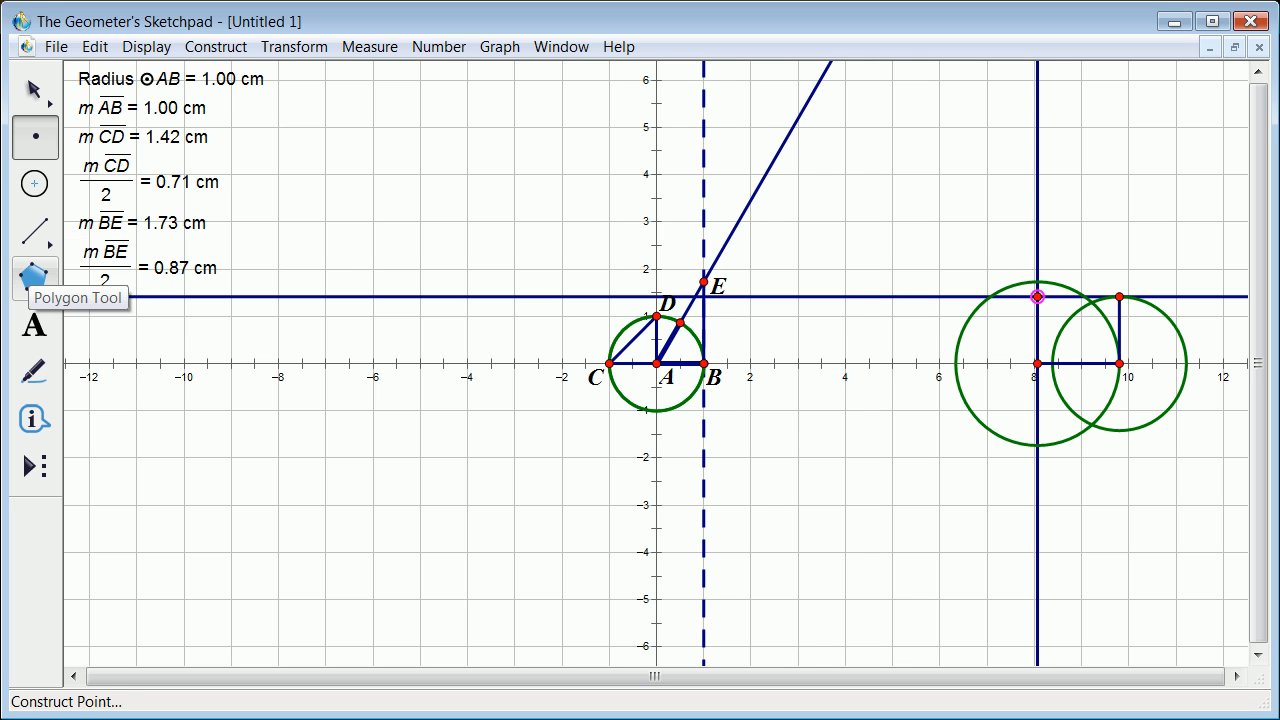
{"action": "left_click", "coordinate": [34, 280]}
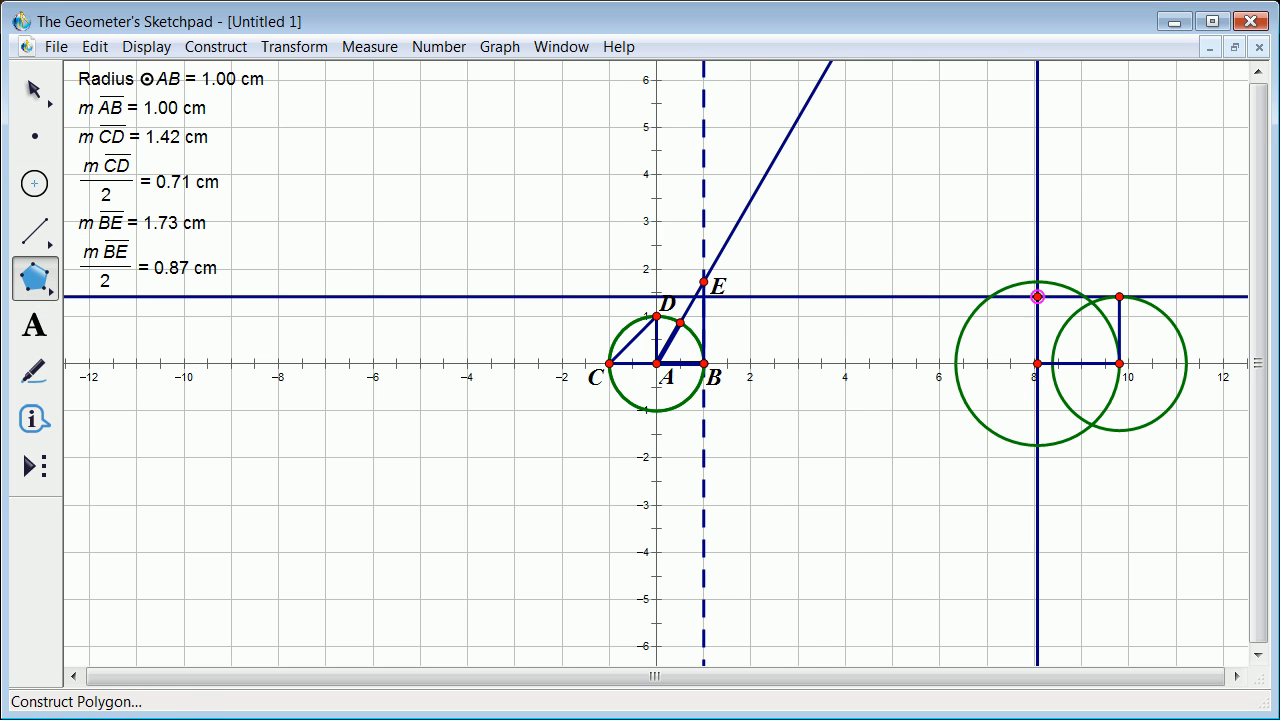
{"action": "left_click", "coordinate": [1037, 363]}
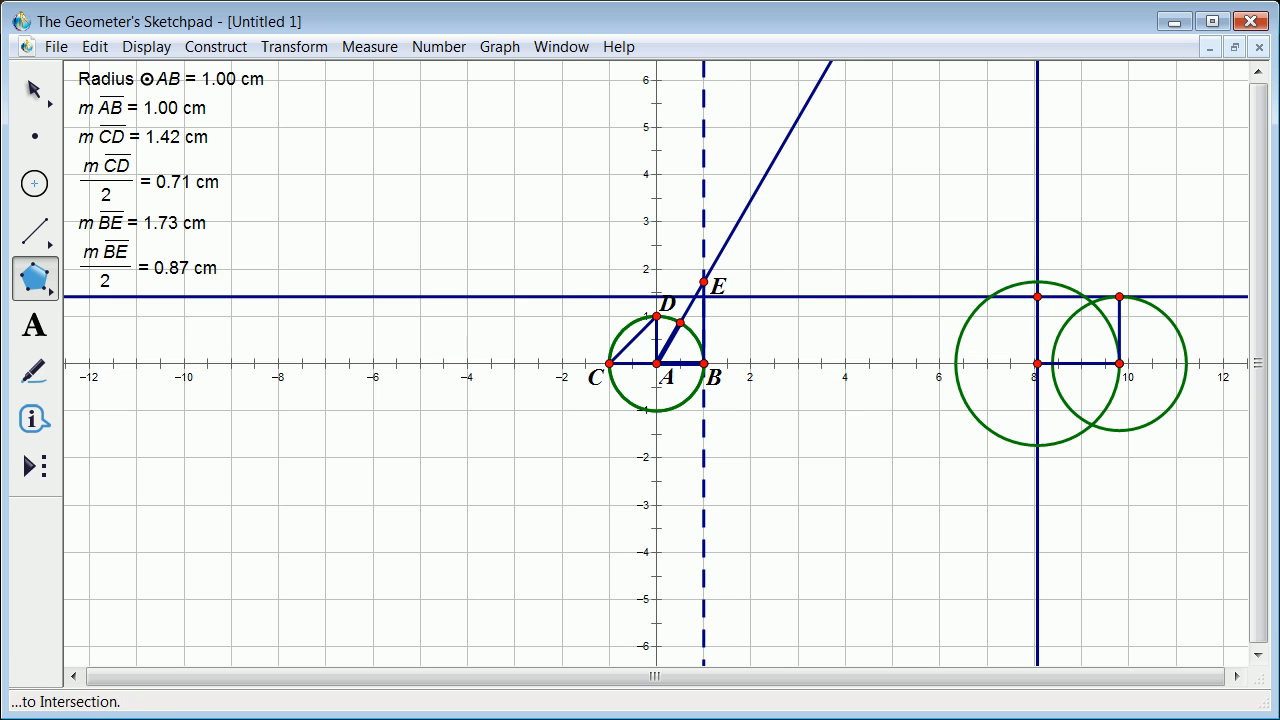
{"action": "left_click", "coordinate": [1119, 363]}
{"action": "left_click", "coordinate": [1119, 297]}
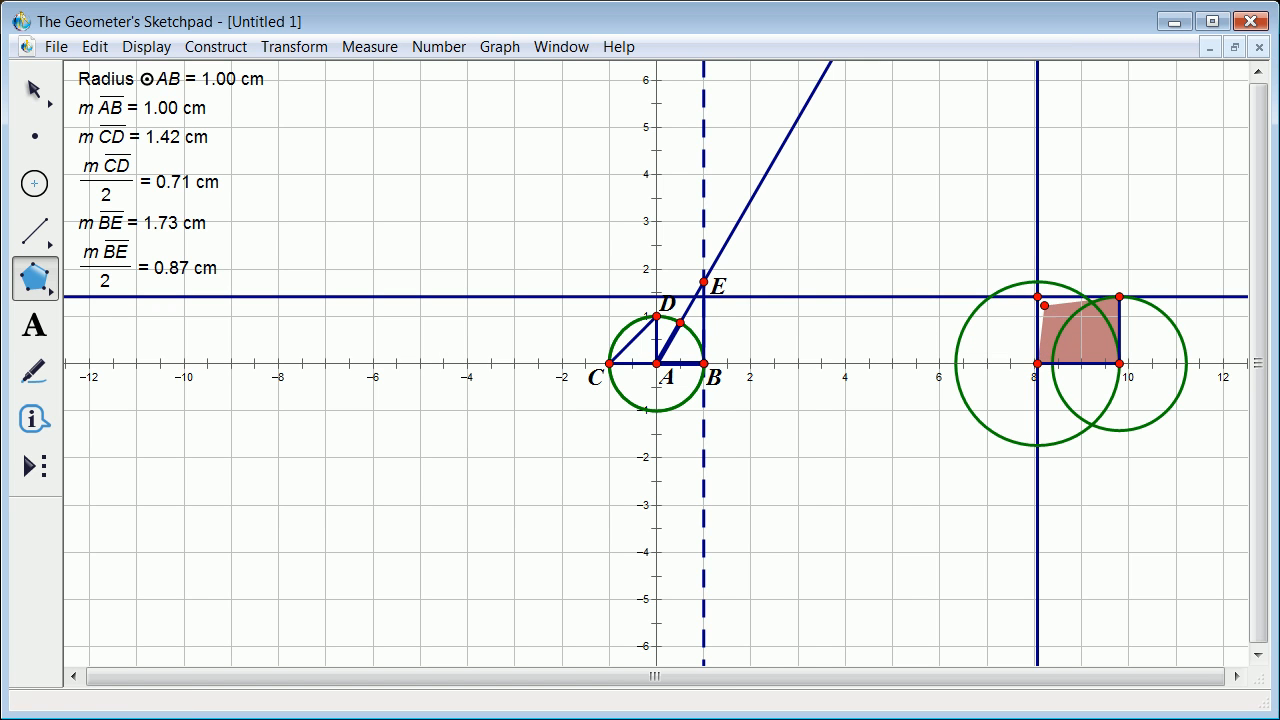
{"action": "left_click", "coordinate": [34, 90]}
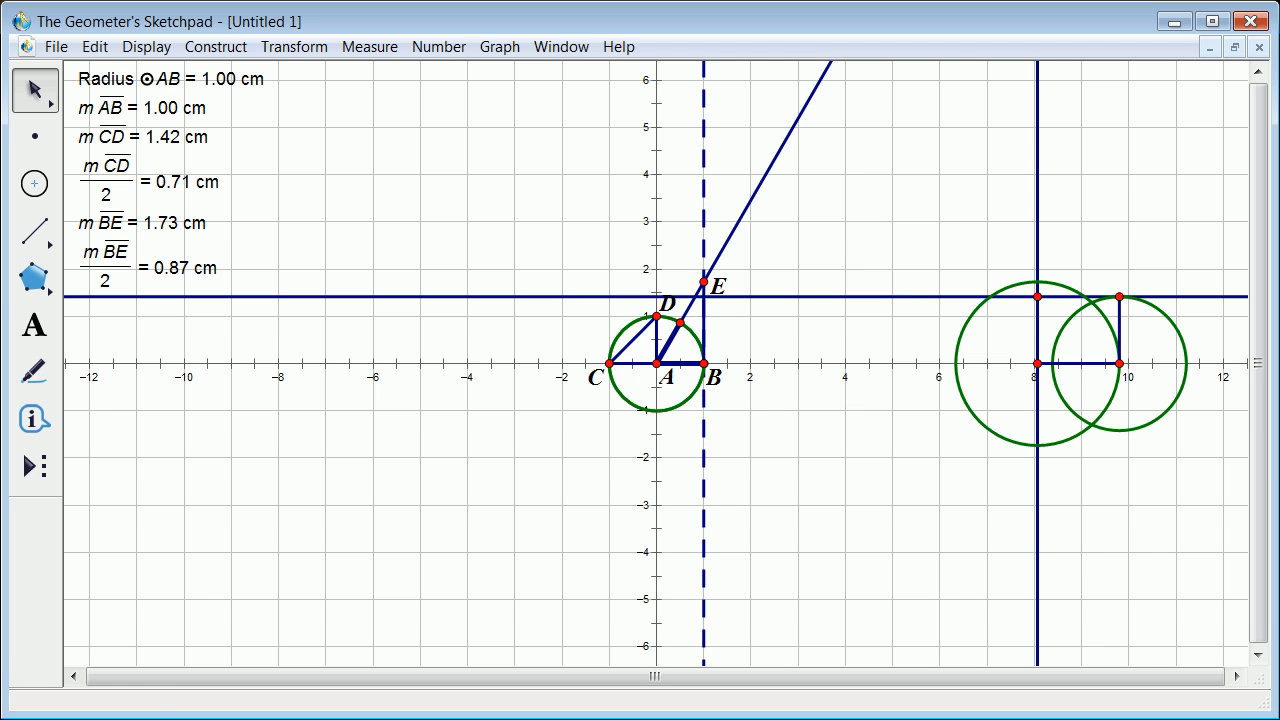
- Construct a filled quadrilateral through the two circle centers, the vertical segment's upper endpoint and the intersection of the two parallel lines
{"action": "scroll", "coordinate": [656, 363], "scroll_direction": "up", "scroll_amount": 3}
{"action": "scroll", "coordinate": [656, 363], "scroll_direction": "down", "scroll_amount": 1}
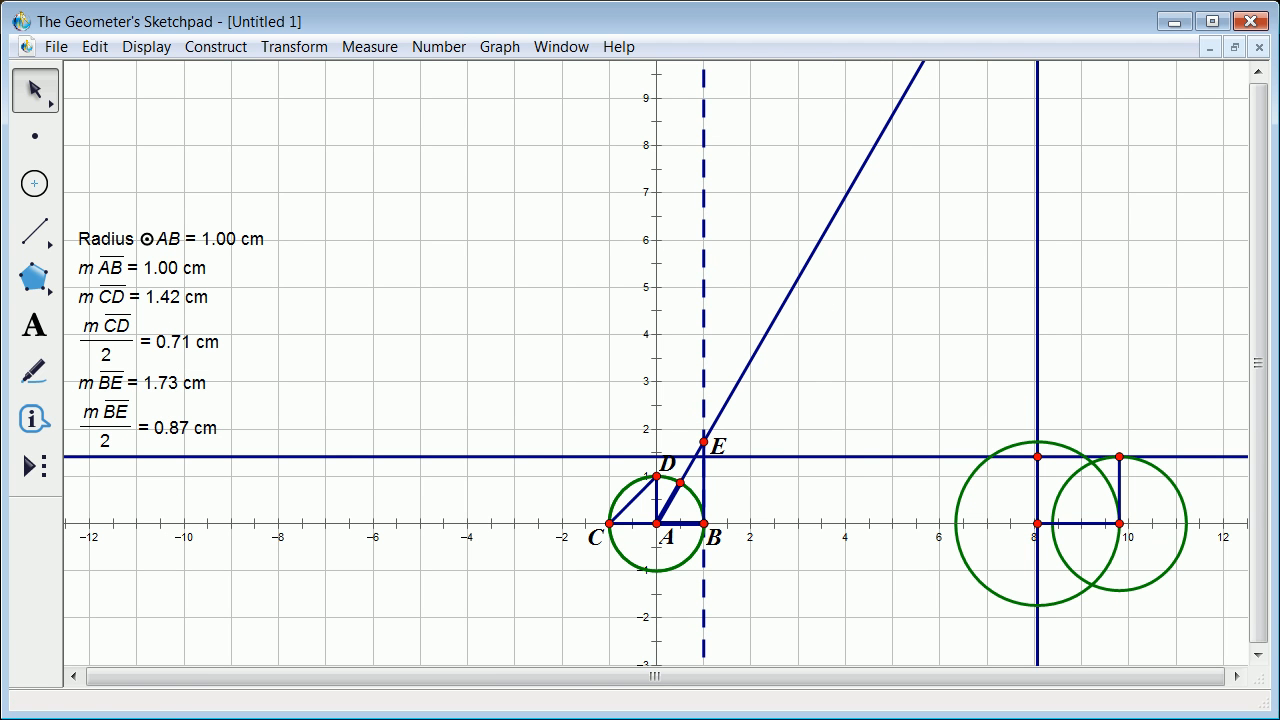
{"action": "left_click", "coordinate": [34, 278]}
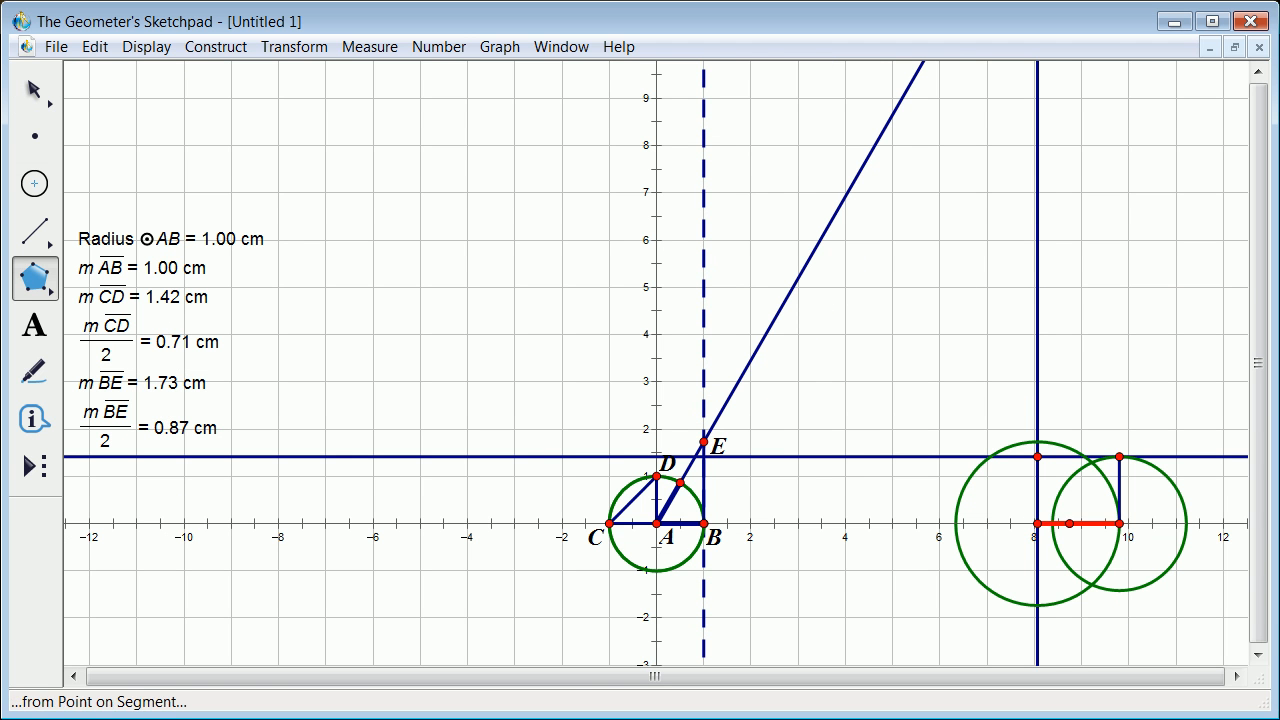
{"action": "left_click", "coordinate": [1037, 523]}
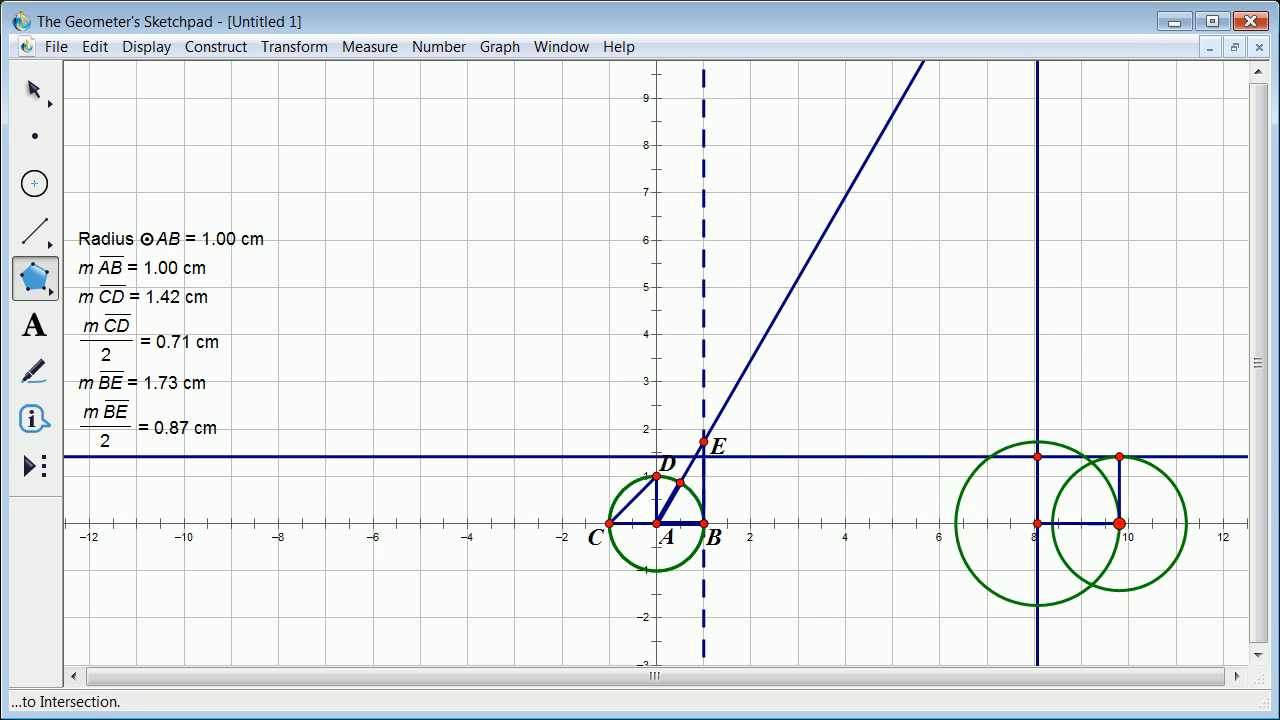
{"action": "left_click", "coordinate": [1119, 523]}
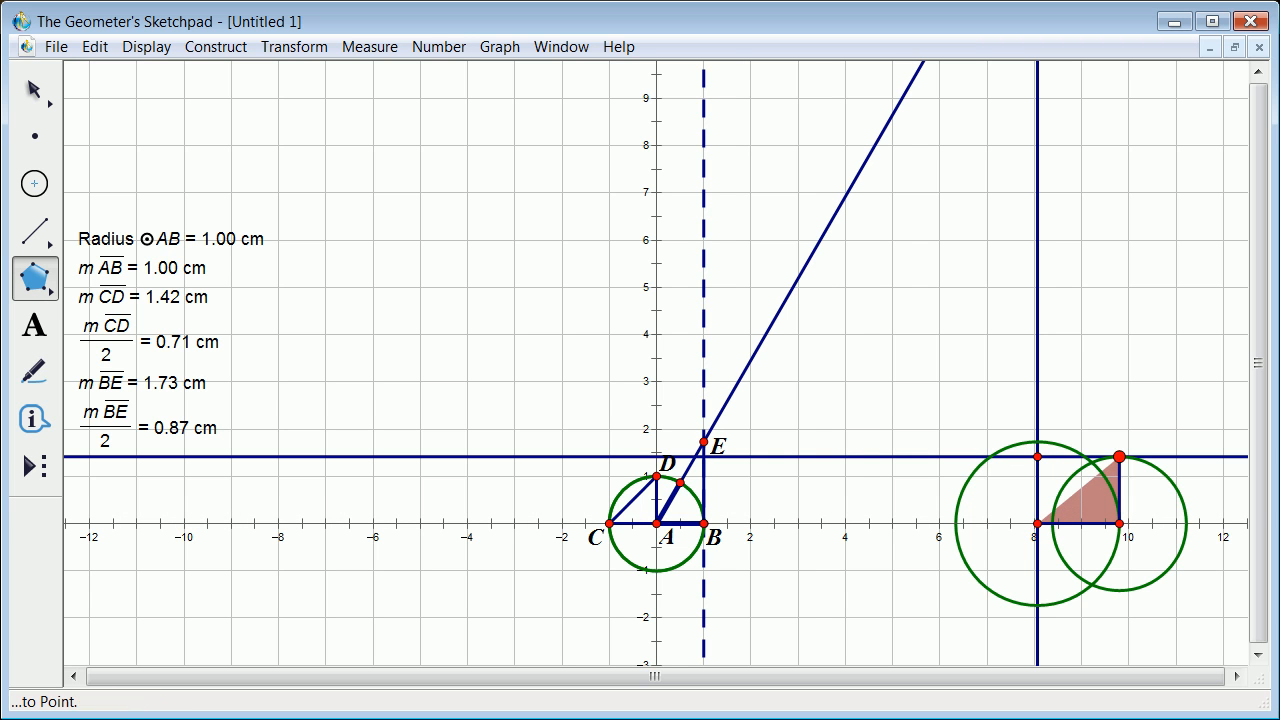
{"action": "left_click", "coordinate": [1119, 457]}
{"action": "double_click", "coordinate": [1037, 457]}
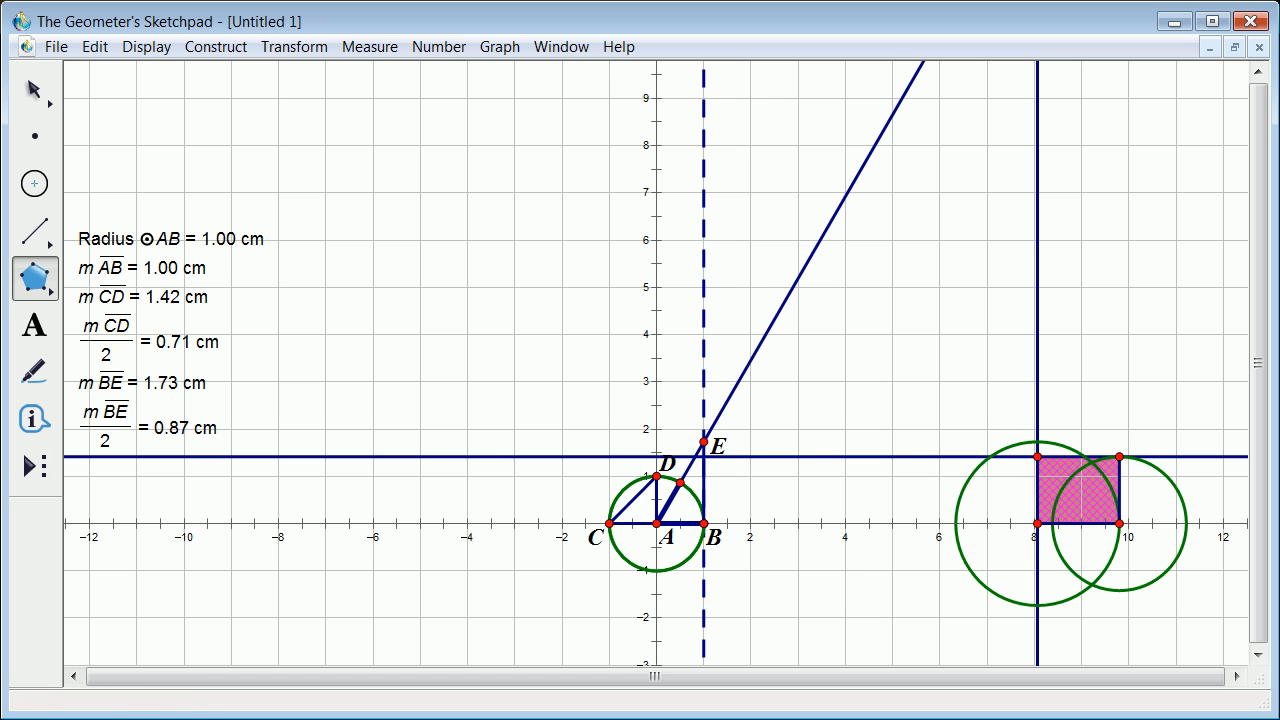
{"action": "key", "text": "Escape"}
{"action": "key", "text": "Escape"}
- Measure the area of the filled rectangle and leave the new measurement deselected
{"action": "left_click", "coordinate": [1078, 490]}
{"action": "left_click", "coordinate": [369, 46]}
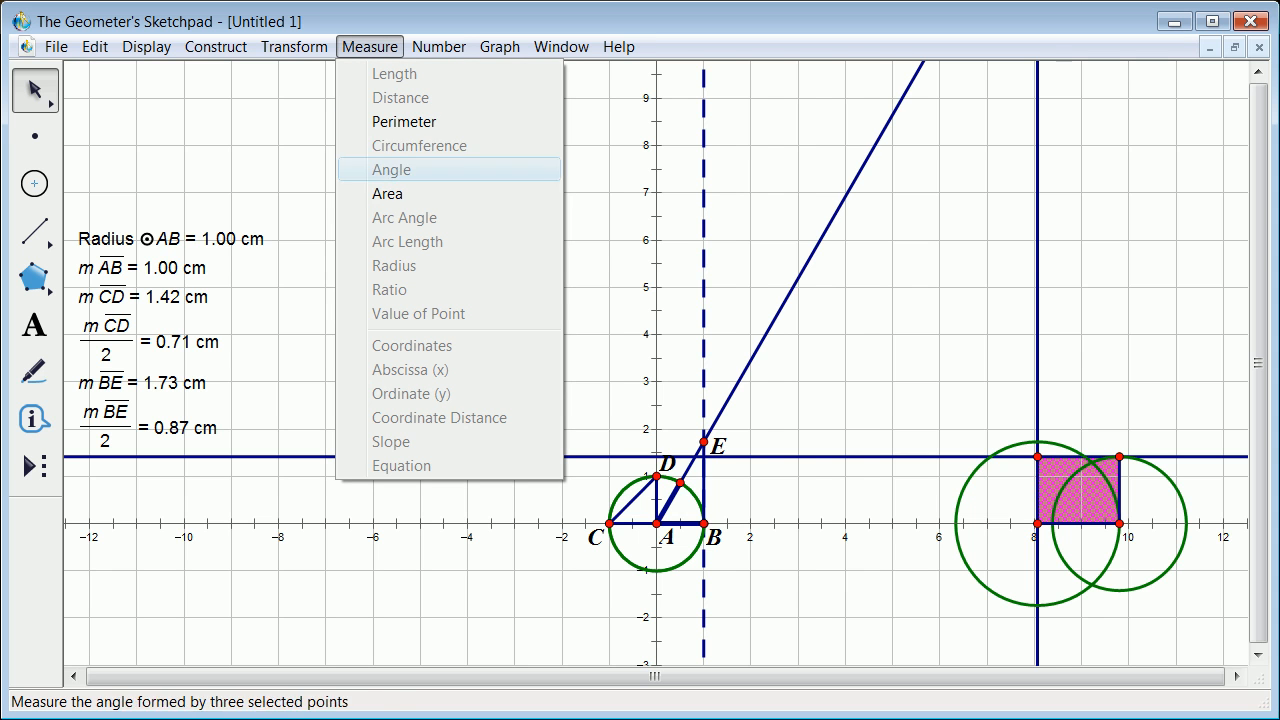
{"action": "left_click", "coordinate": [390, 193]}
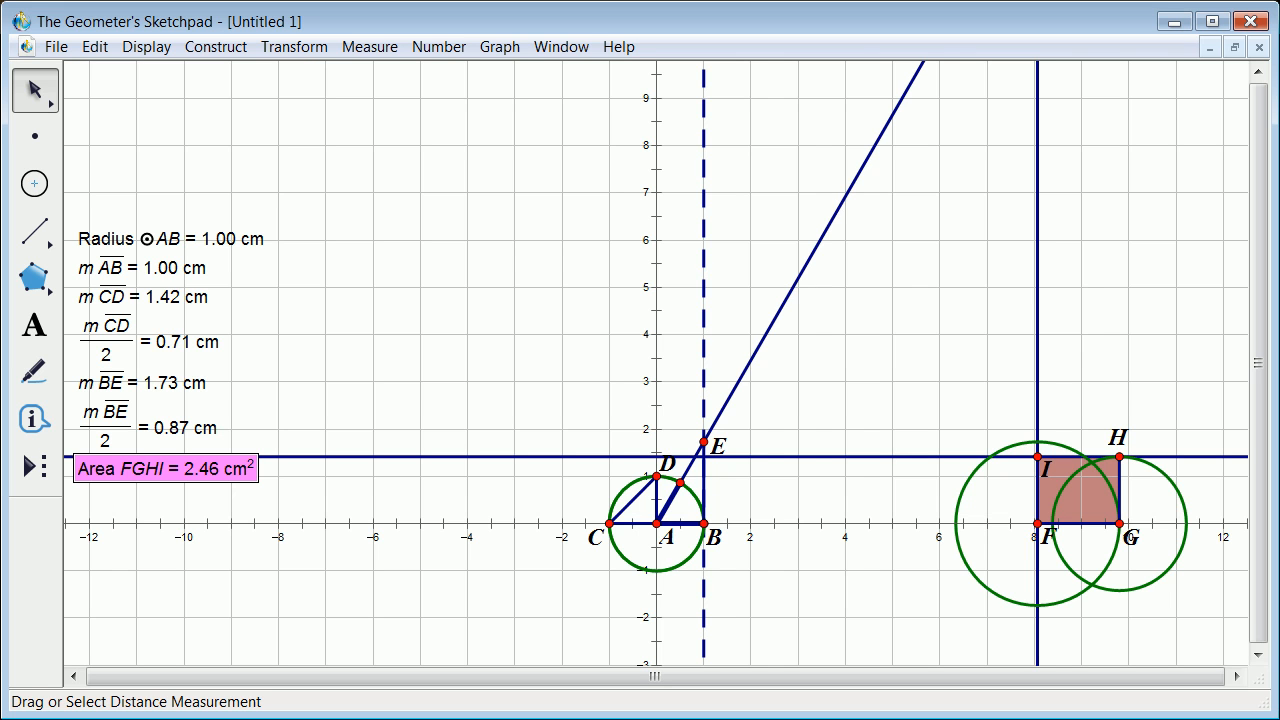
{"action": "left_click", "coordinate": [185, 502]}
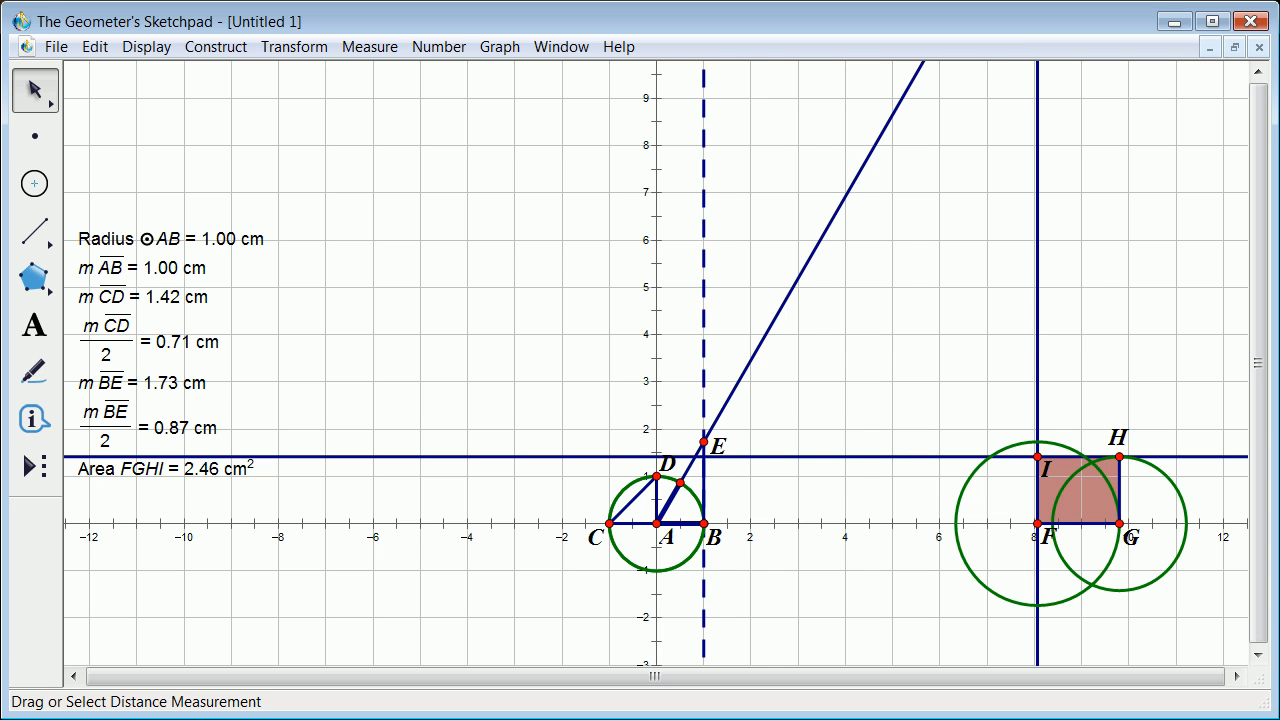
- Calculate the product of the BE and CD length measurements and add it to the sketch
{"action": "left_click", "coordinate": [142, 383]}
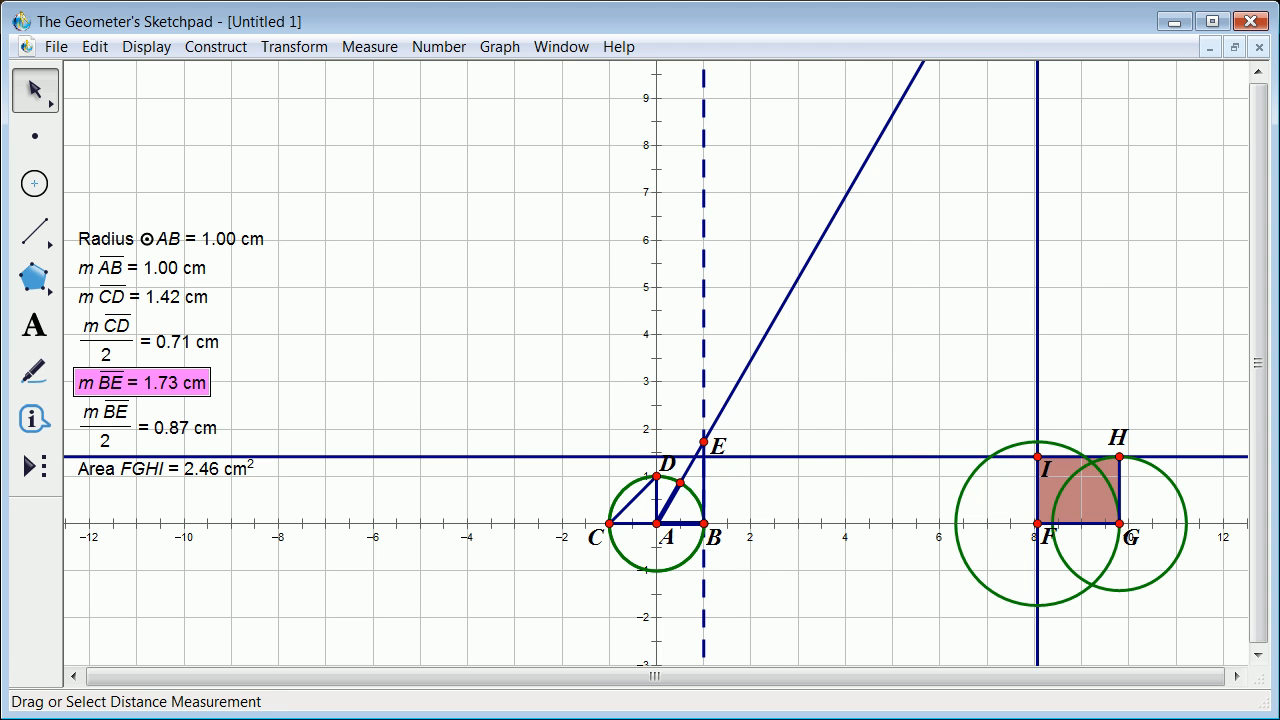
{"action": "left_click", "coordinate": [143, 297]}
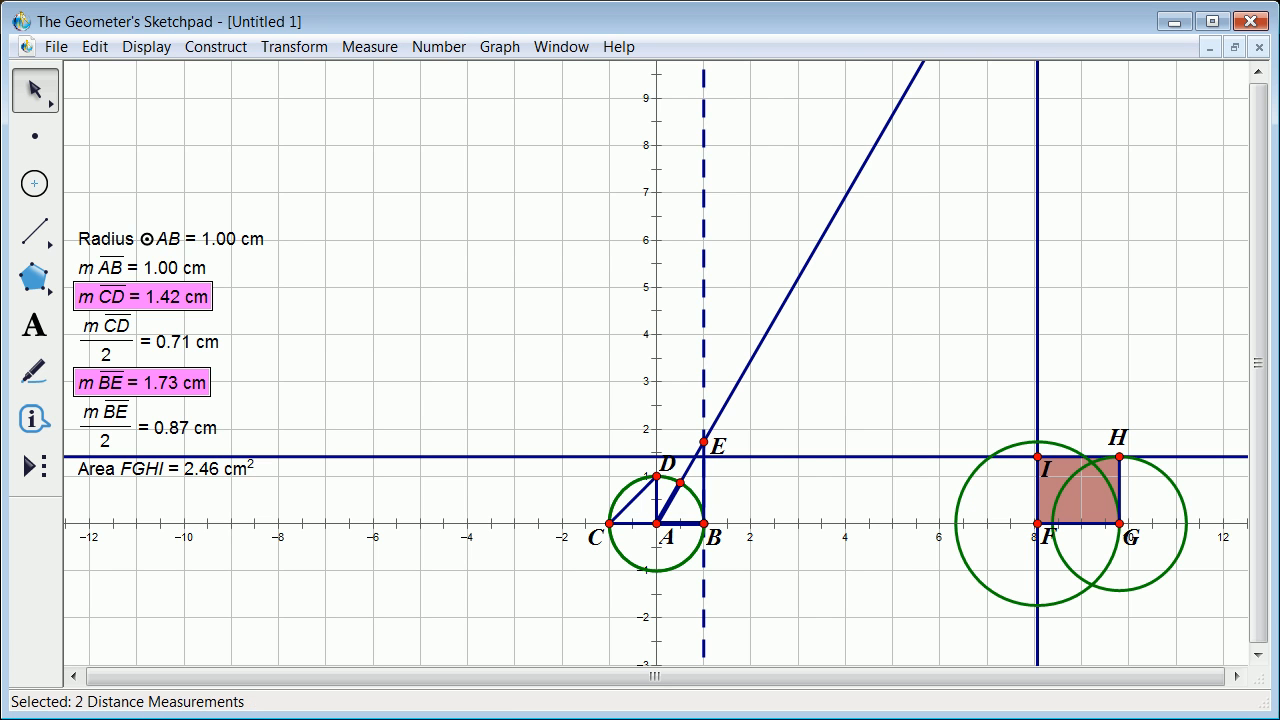
{"action": "left_click", "coordinate": [439, 46]}
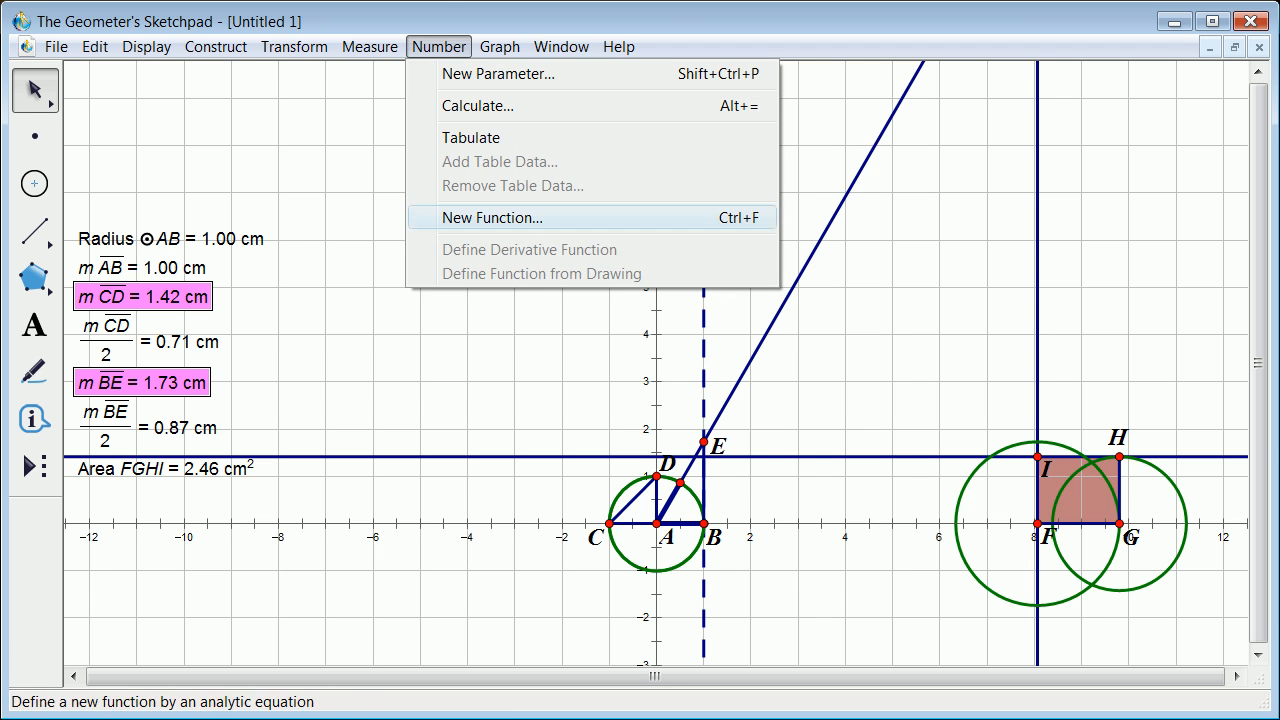
{"action": "left_click", "coordinate": [477, 106]}
{"action": "left_click", "coordinate": [742, 300]}
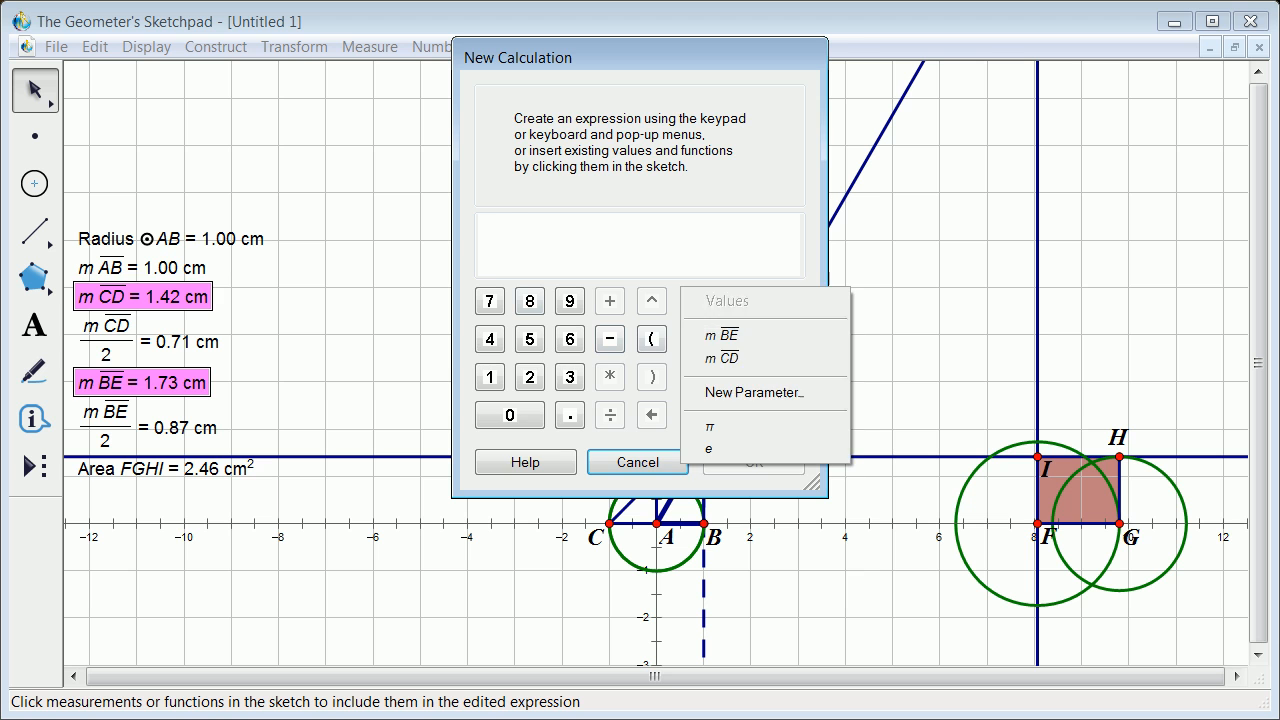
{"action": "key", "text": "Return"}
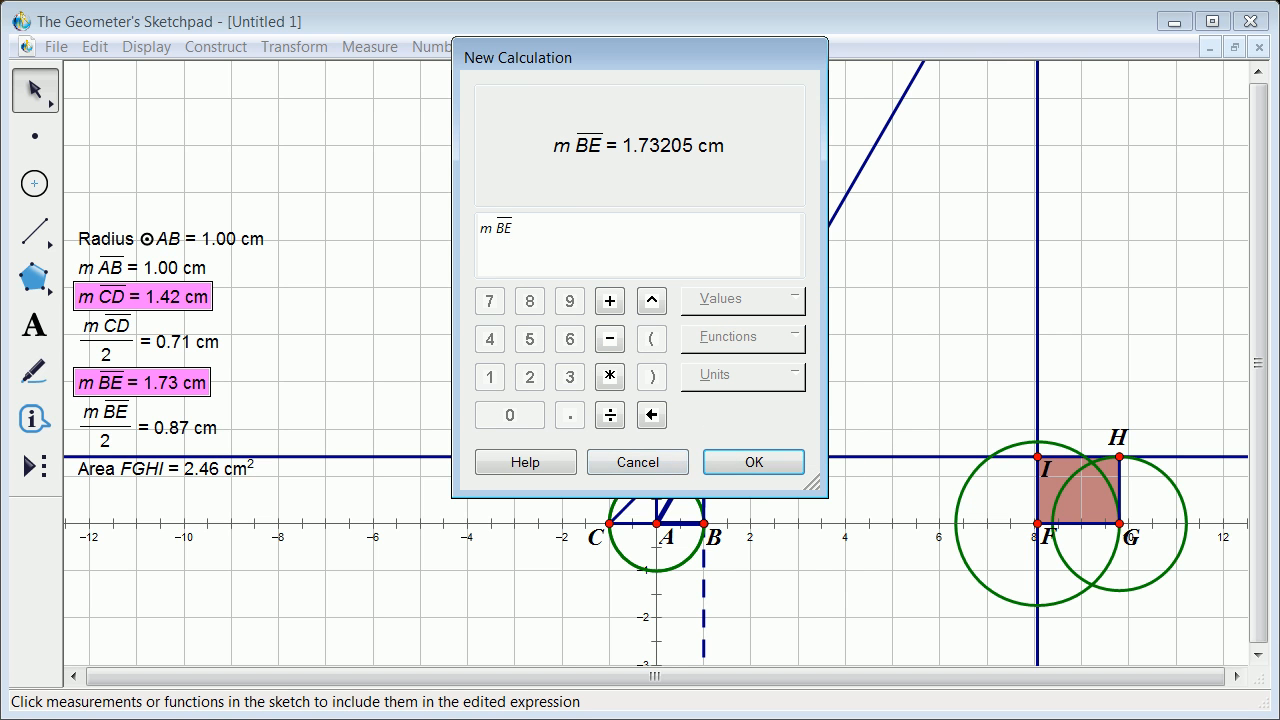
{"action": "type", "text": "*"}
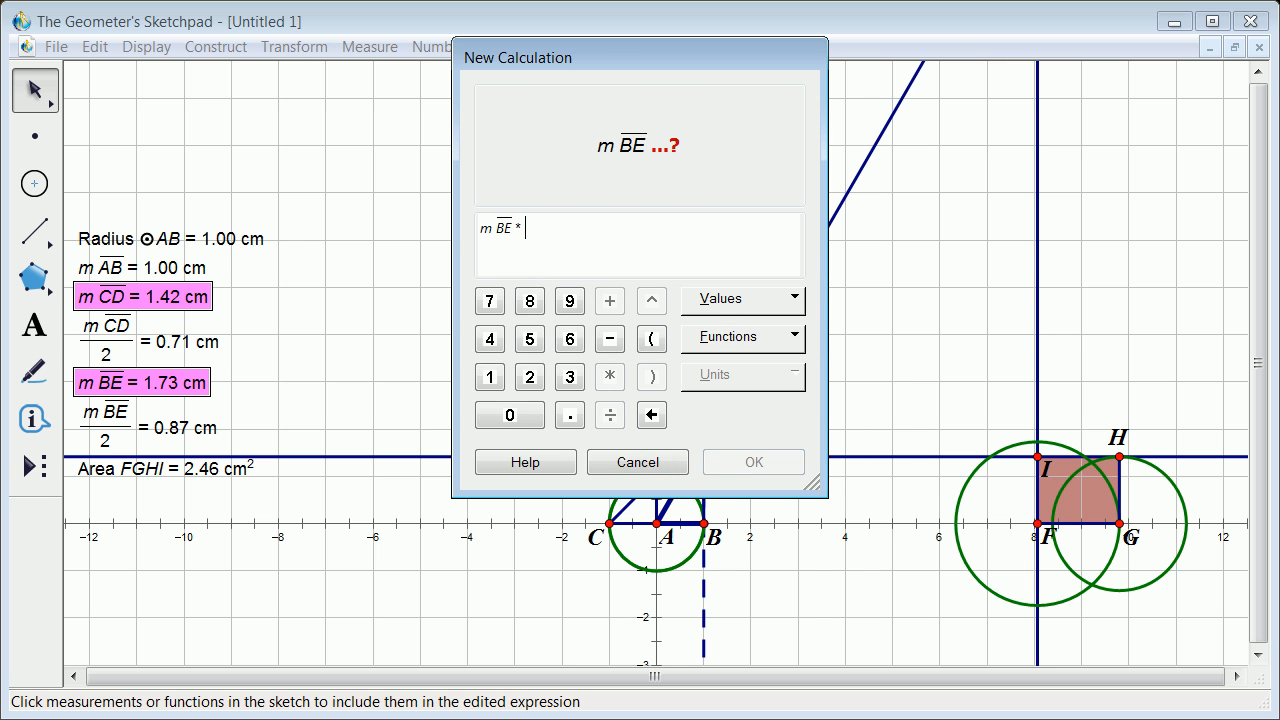
{"action": "left_click", "coordinate": [742, 300]}
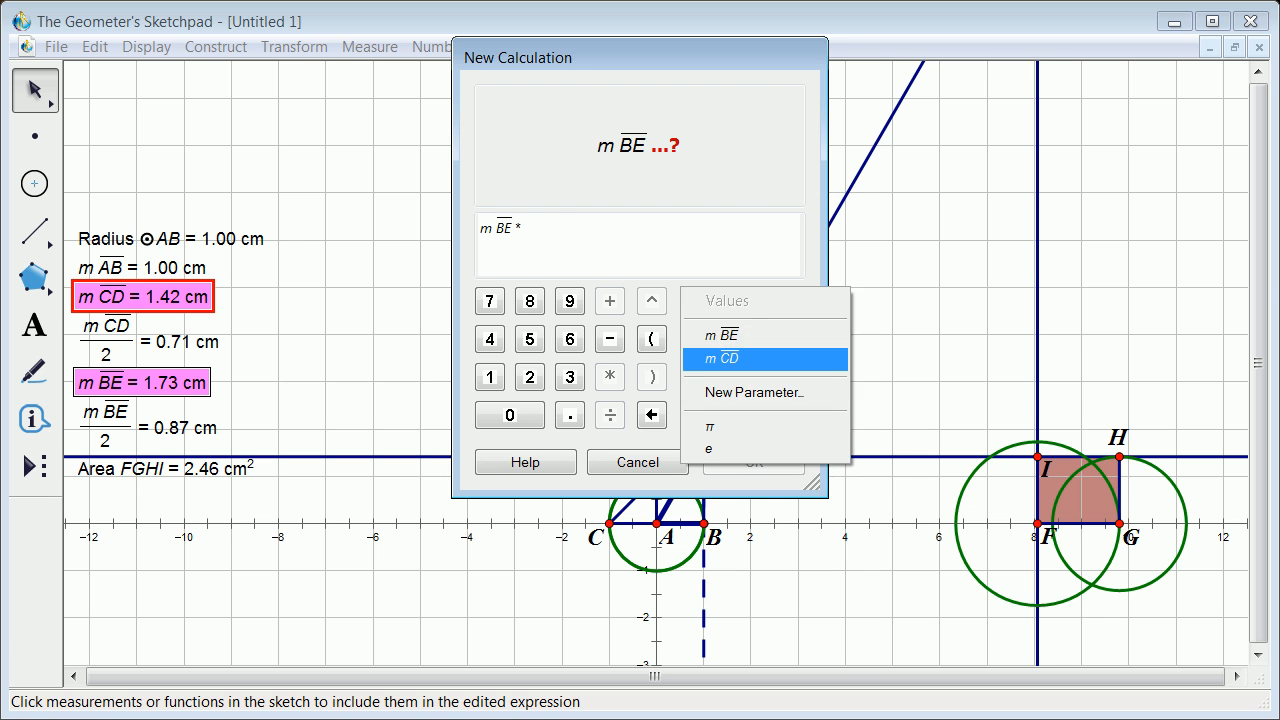
{"action": "left_click", "coordinate": [742, 359]}
{"action": "key", "text": "Return"}
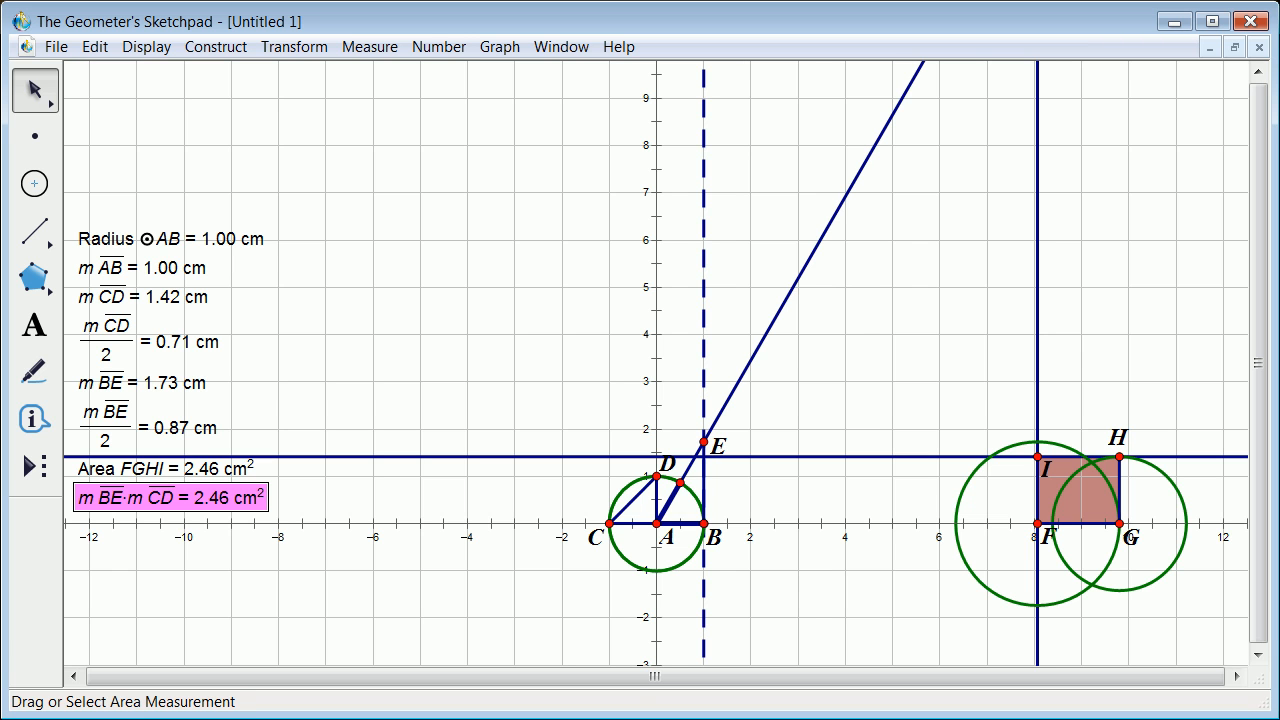
{"action": "left_click", "coordinate": [294, 46]}
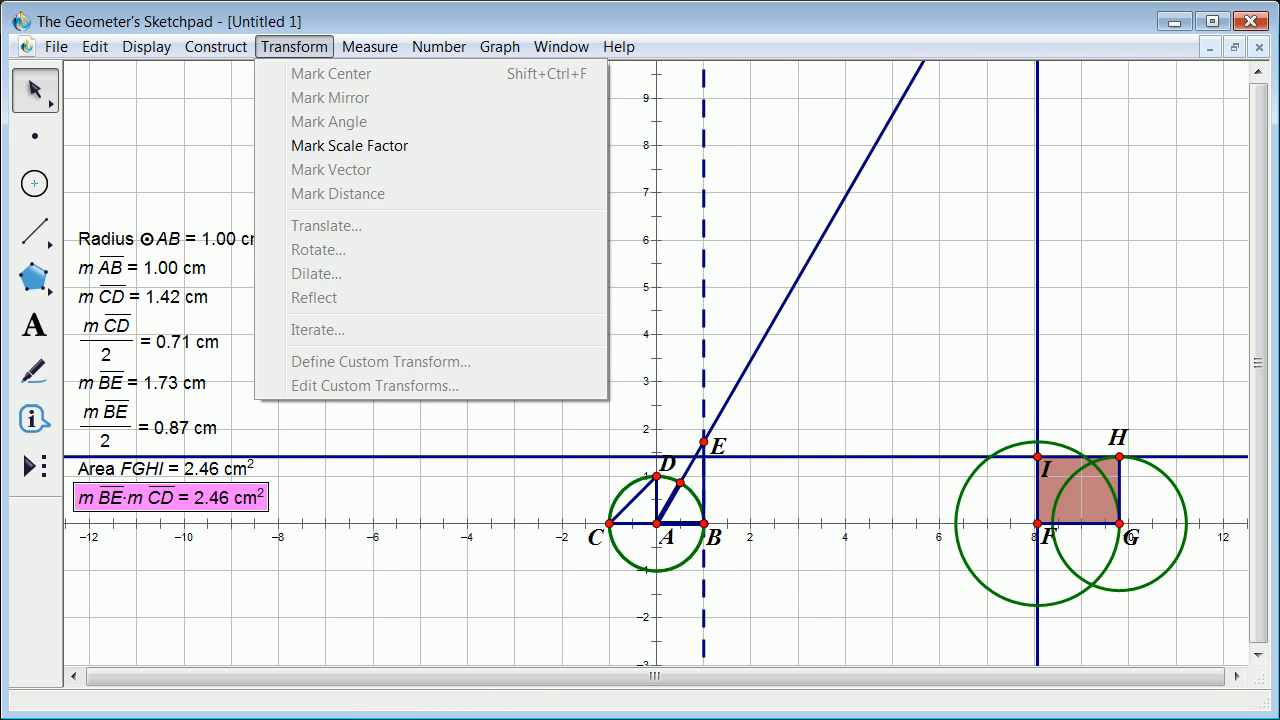
{"action": "key", "text": "Escape"}
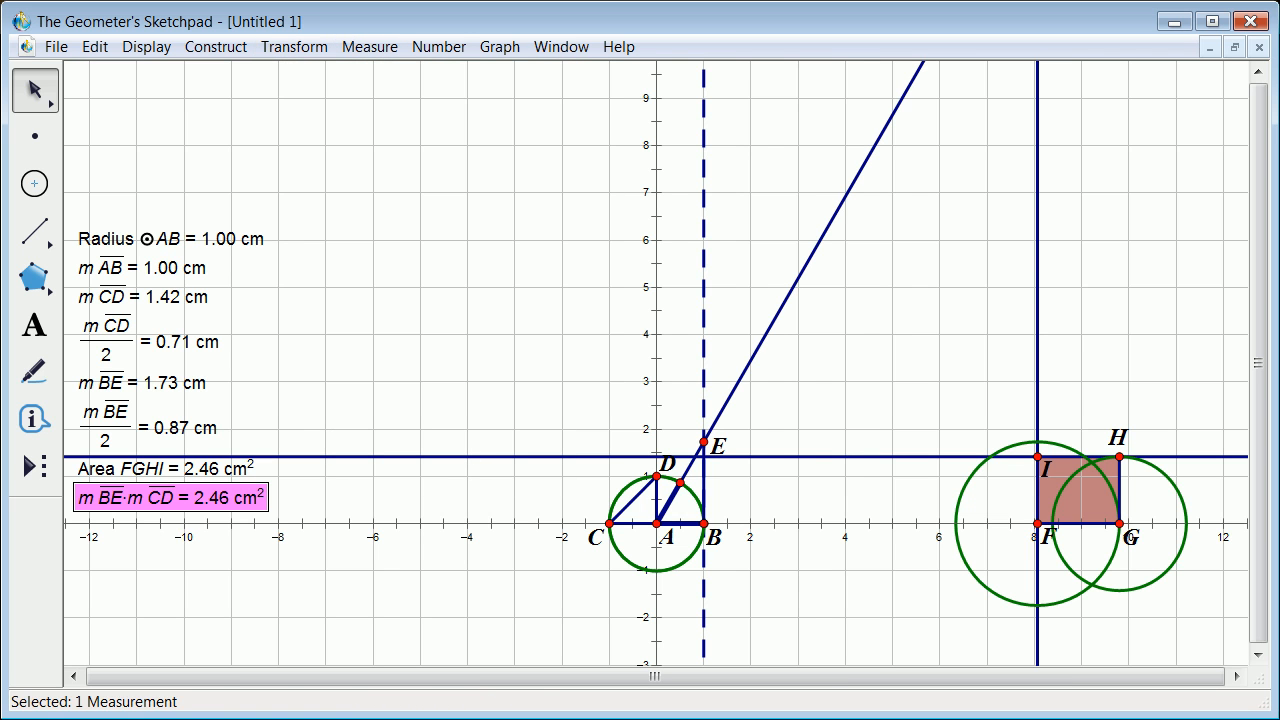